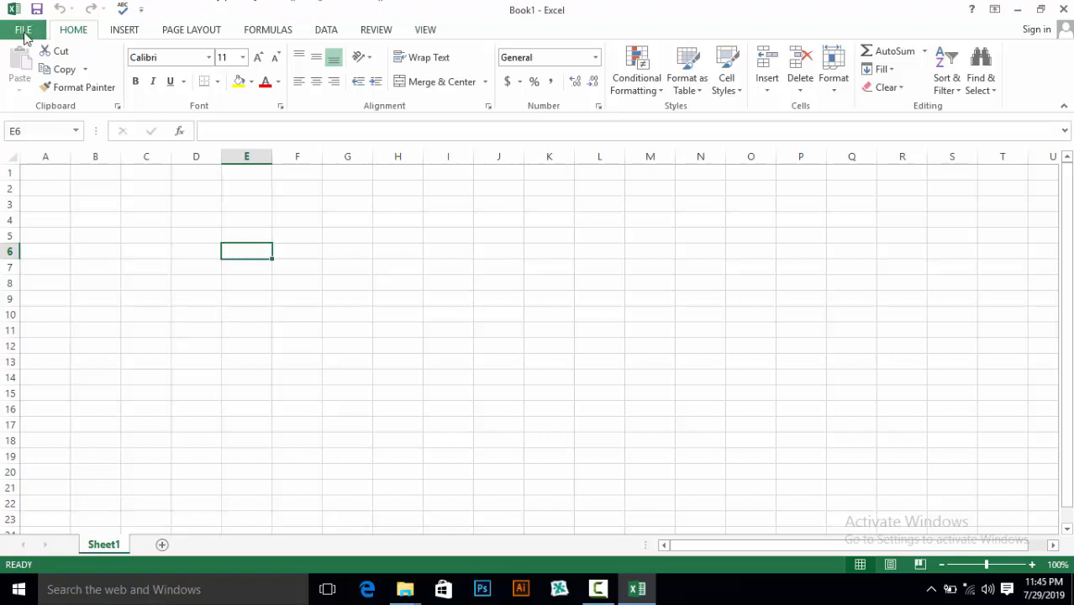
- Save the new workbook to the Desktop under the file name "1st excel work" as an Excel Workbook
left_click(23, 32)
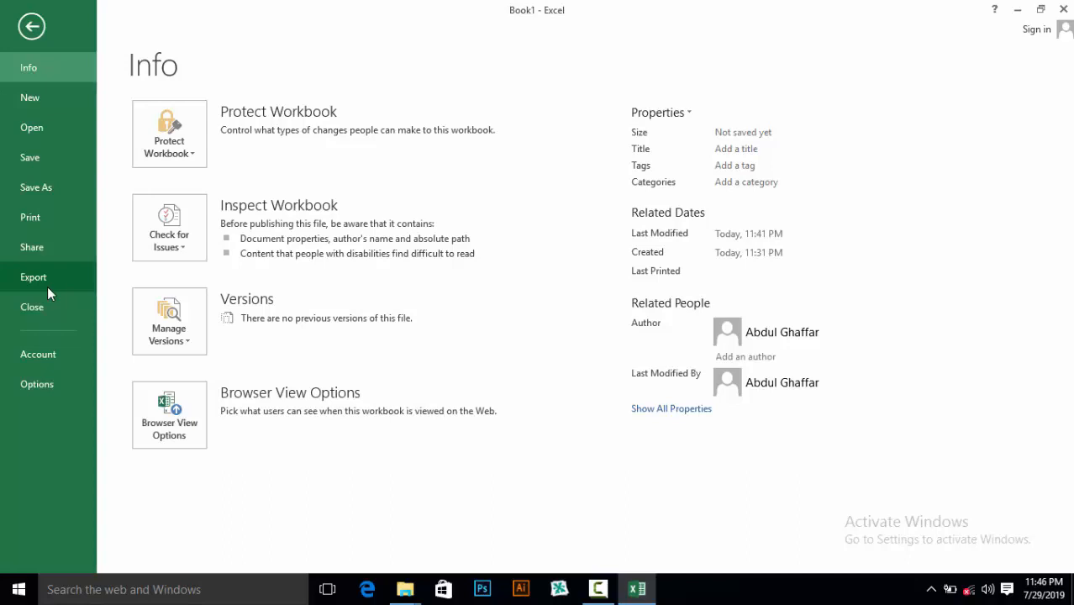
left_click(50, 161)
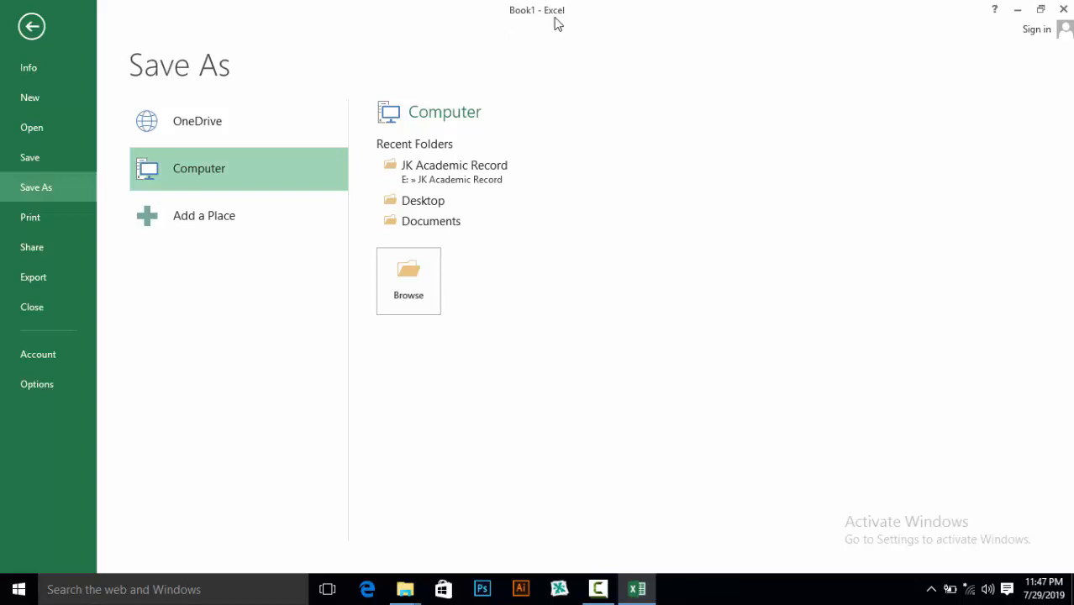
left_click(417, 277)
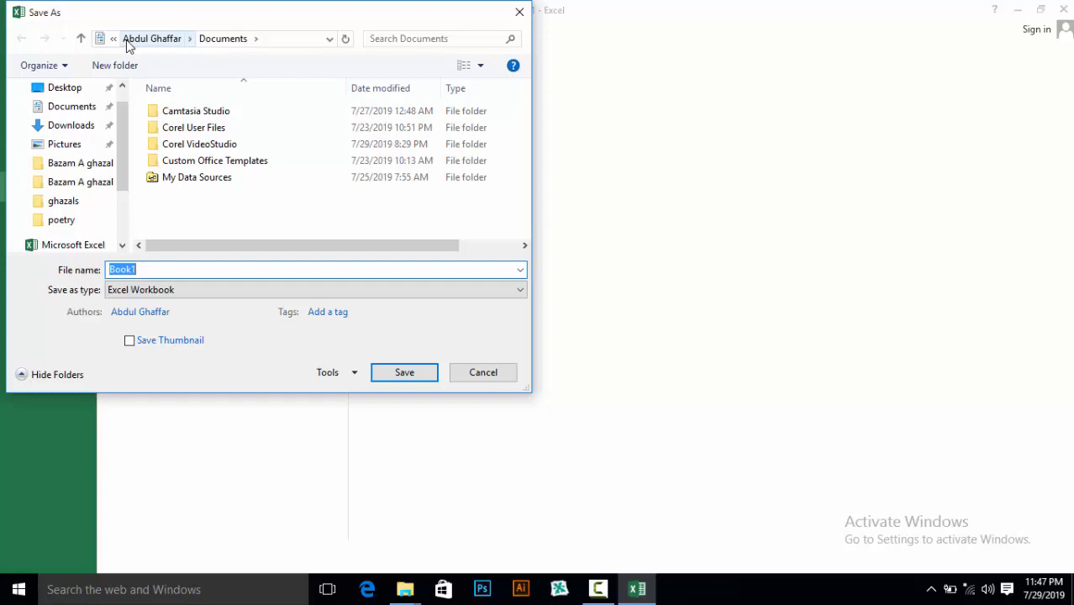
left_click(81, 95)
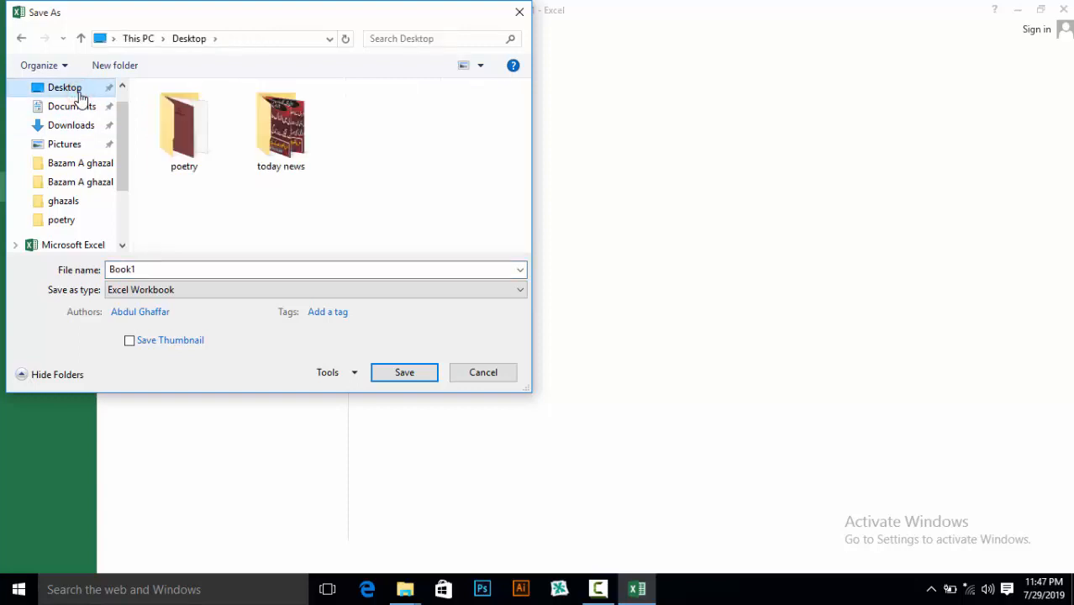
double_click(145, 268)
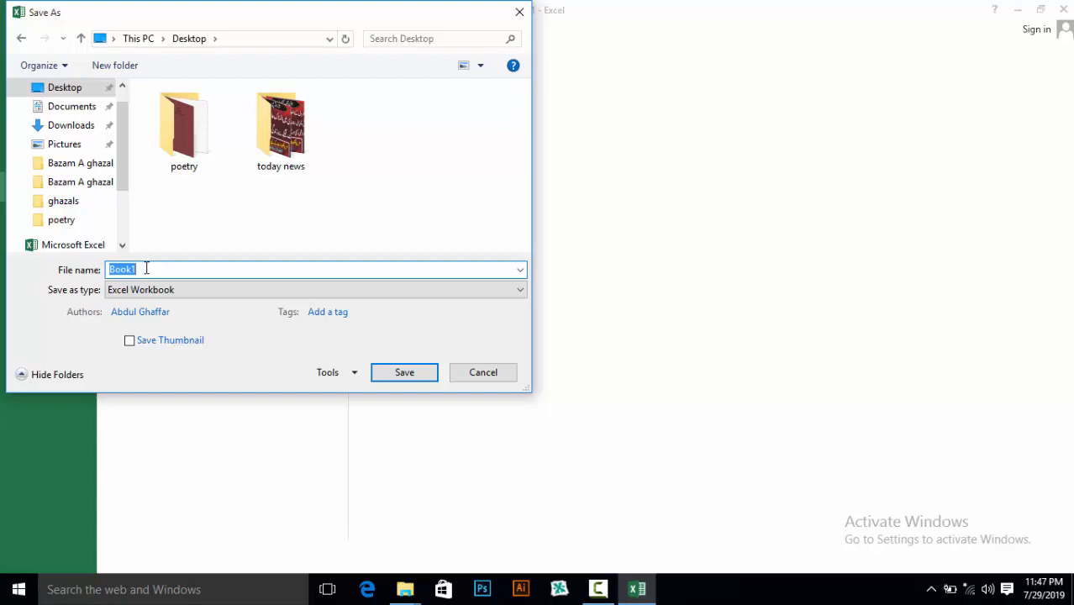
type("1st excel")
type("work")
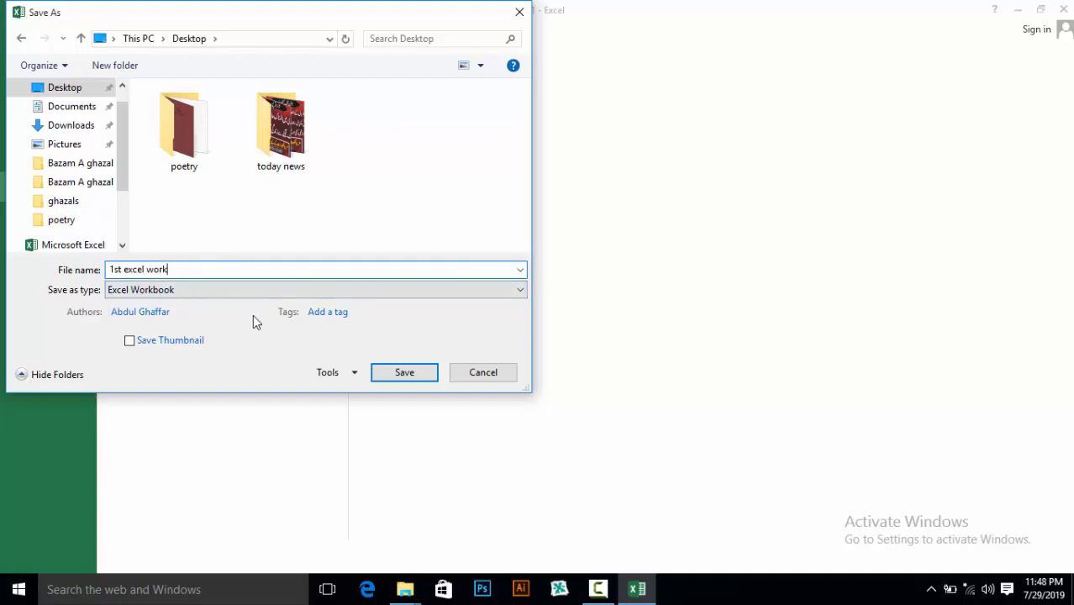
left_click(145, 312)
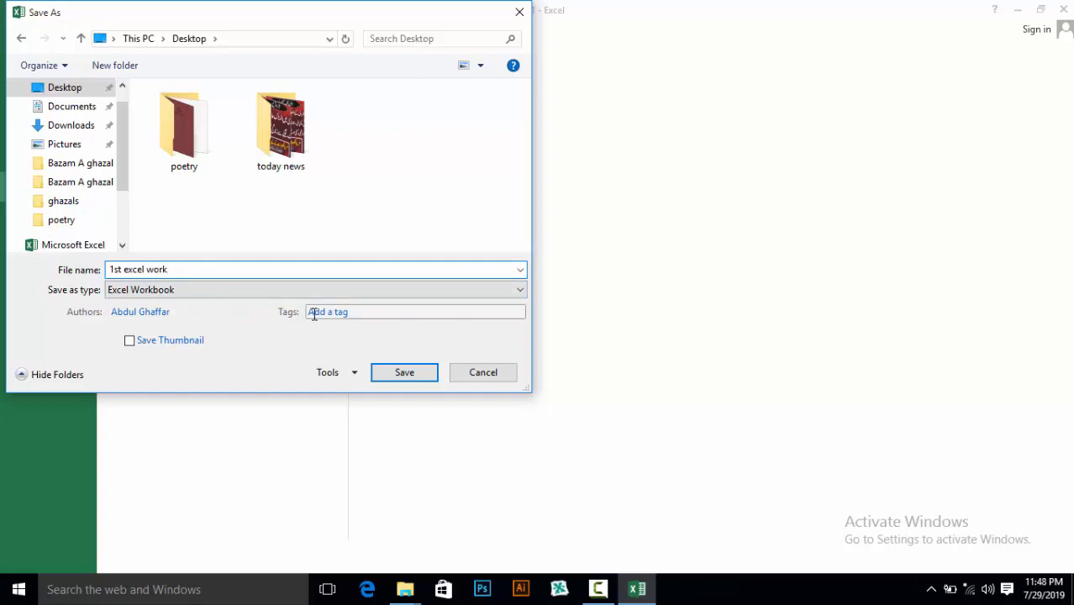
left_click(396, 371)
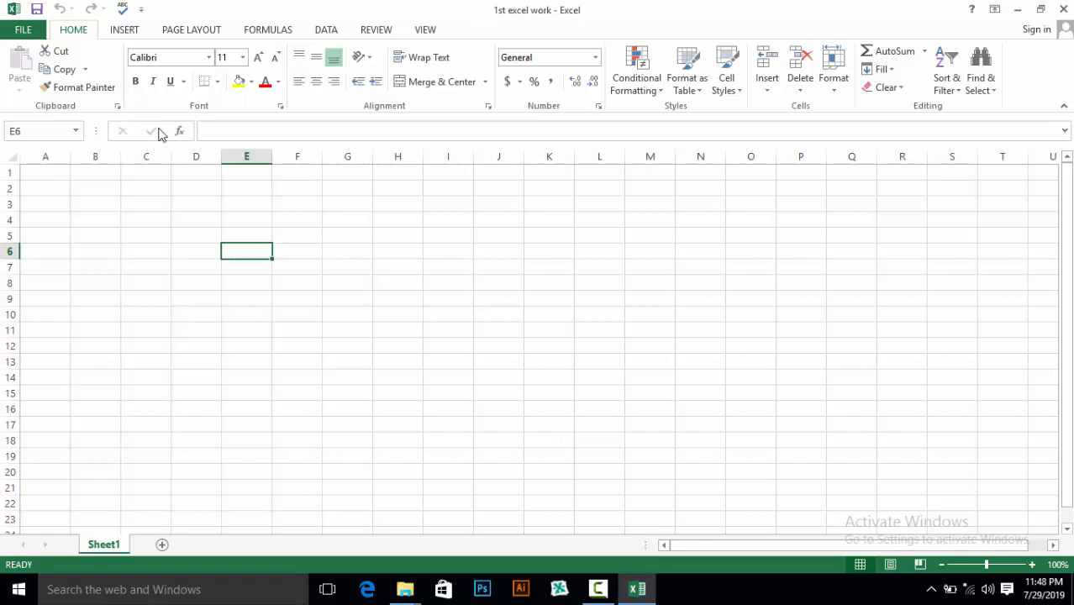
left_click(42, 177)
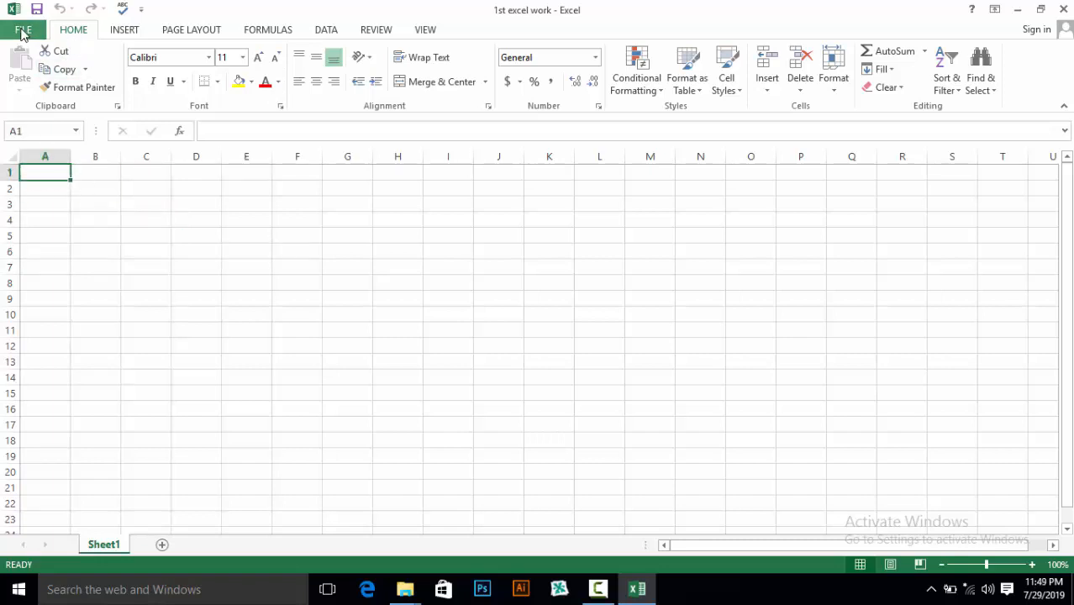
left_click(23, 30)
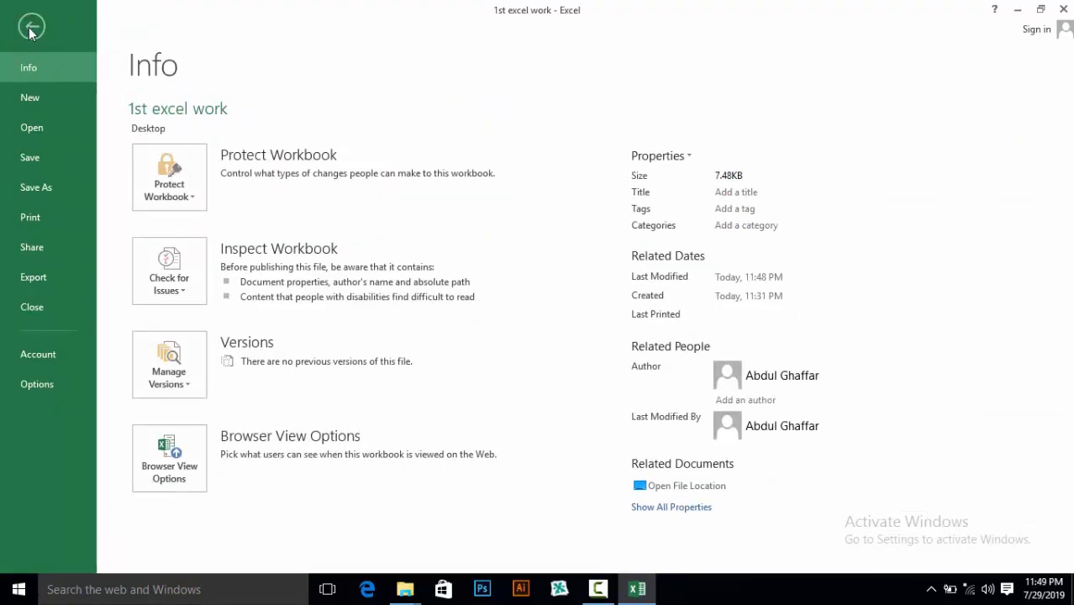
left_click(30, 28)
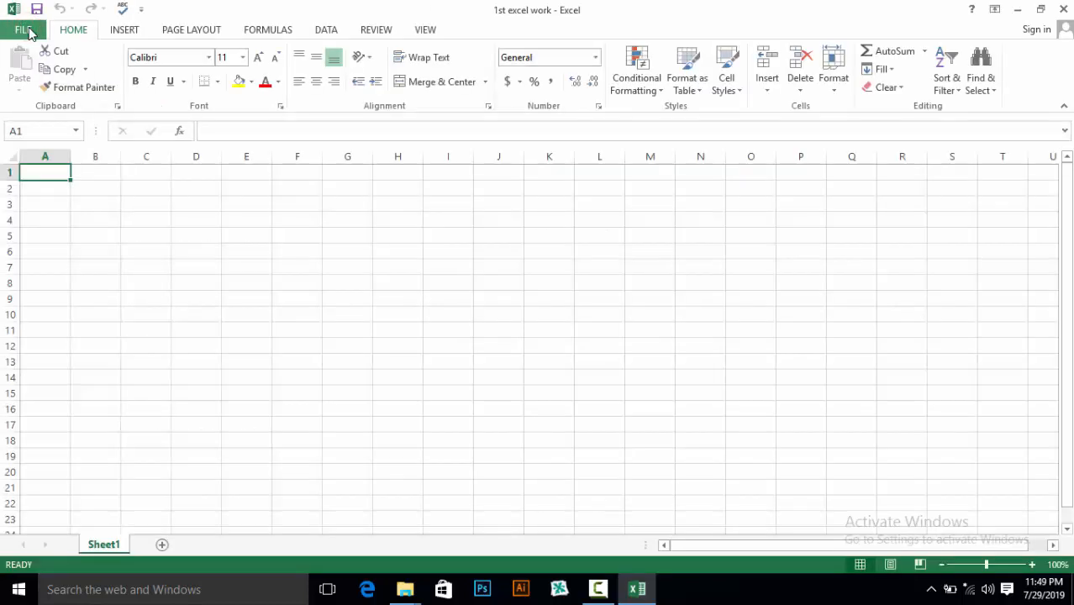
left_click(82, 35)
left_click(82, 35)
- Enter the column headings "S Role No" in cell A1 and "S Name" in cell B1
double_click(30, 174)
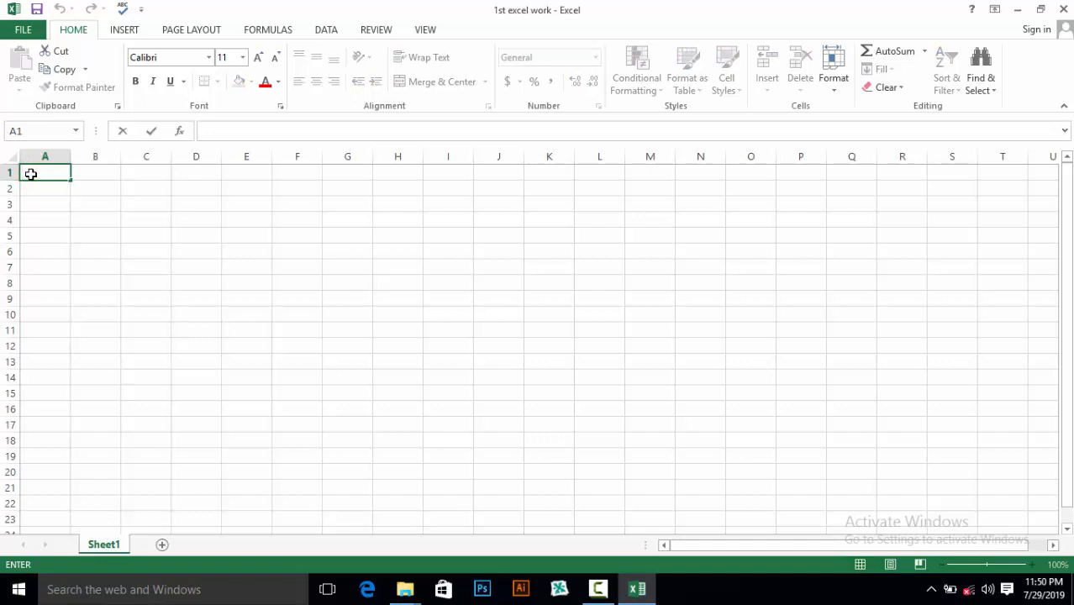
type("S Rool")
key("BackSpace")
key("BackSpace")
type("le No")
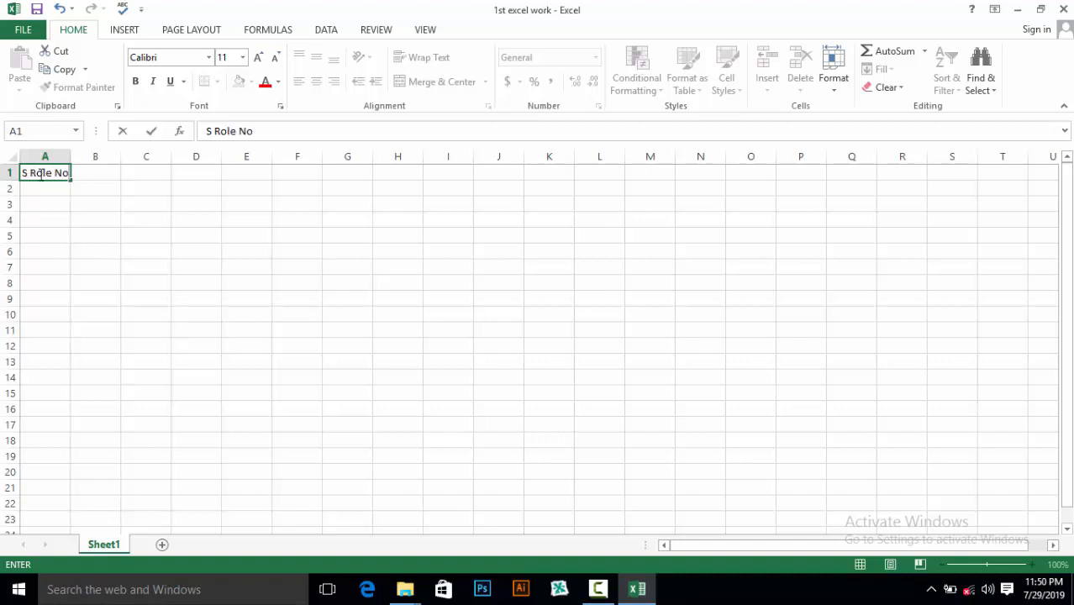
left_click(99, 171)
type("S")
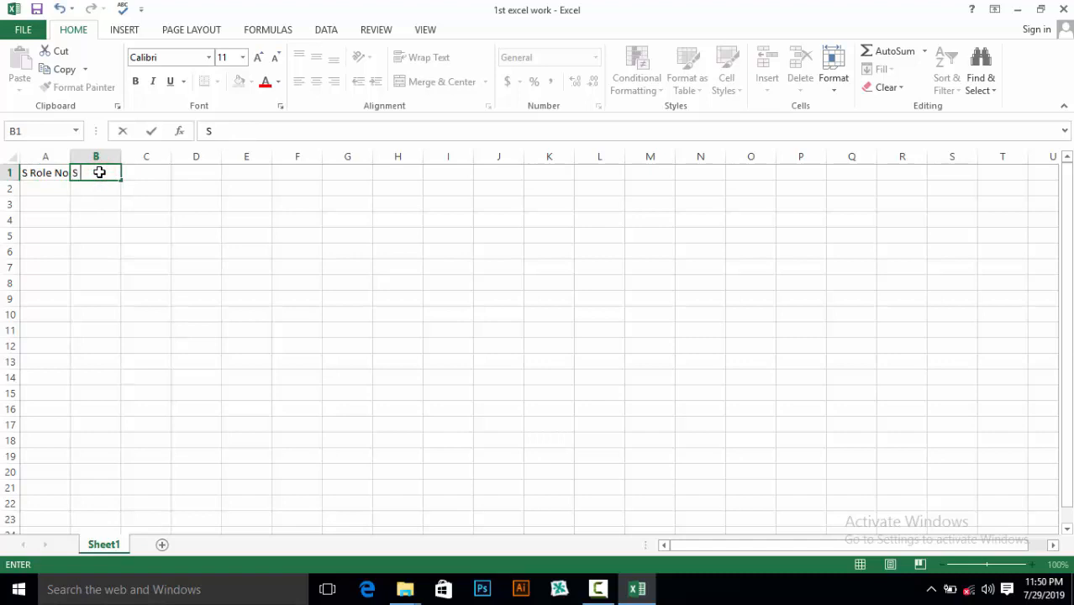
type(" Name")
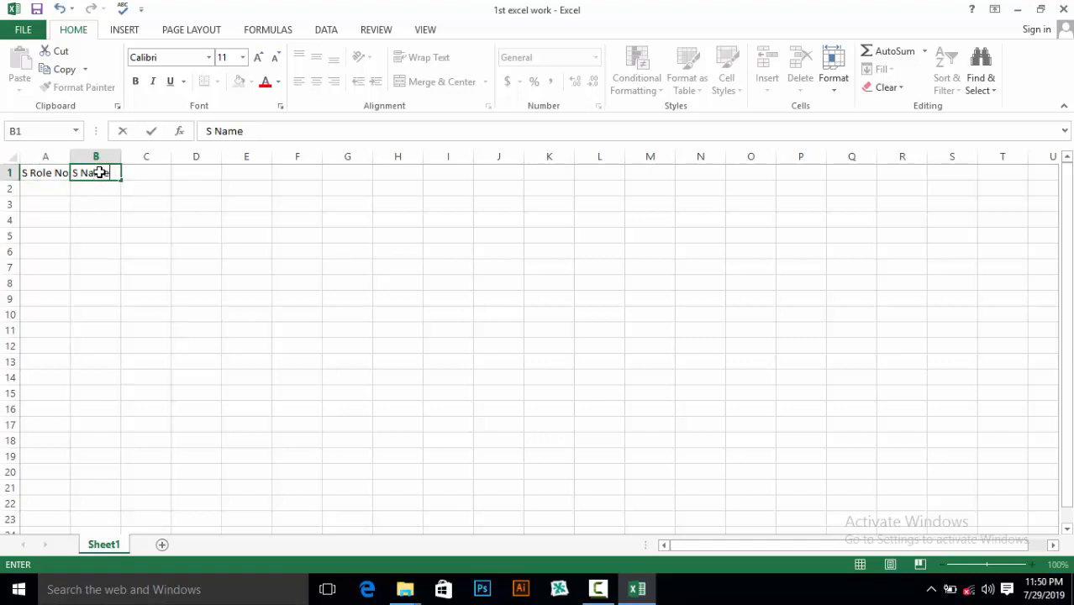
- Add the column headings "Class" in cell C1 and "Adress" in cell D1
left_click(146, 175)
type("Class")
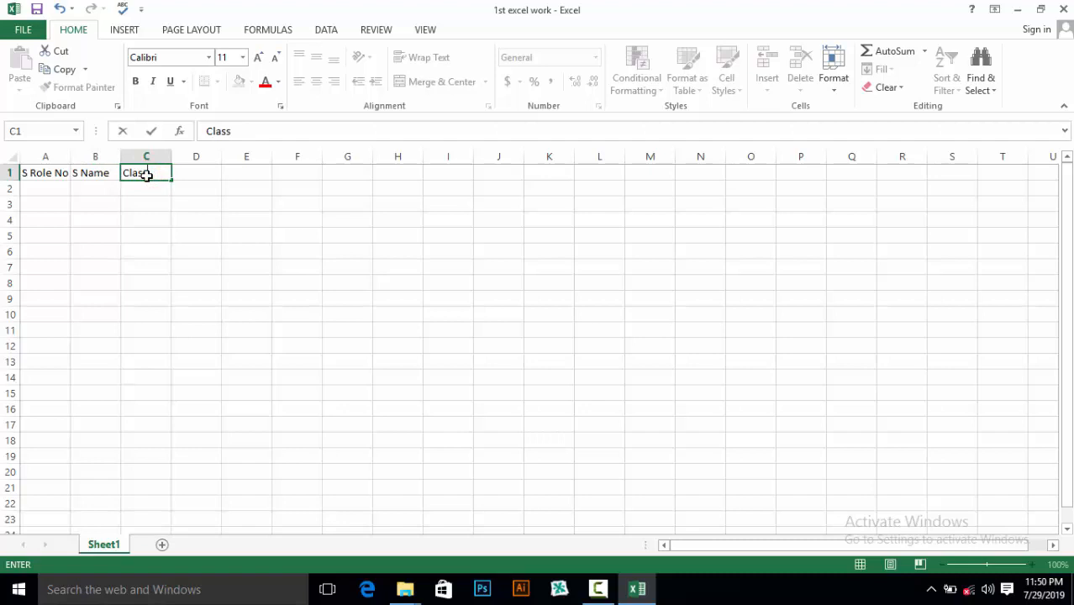
left_click(191, 174)
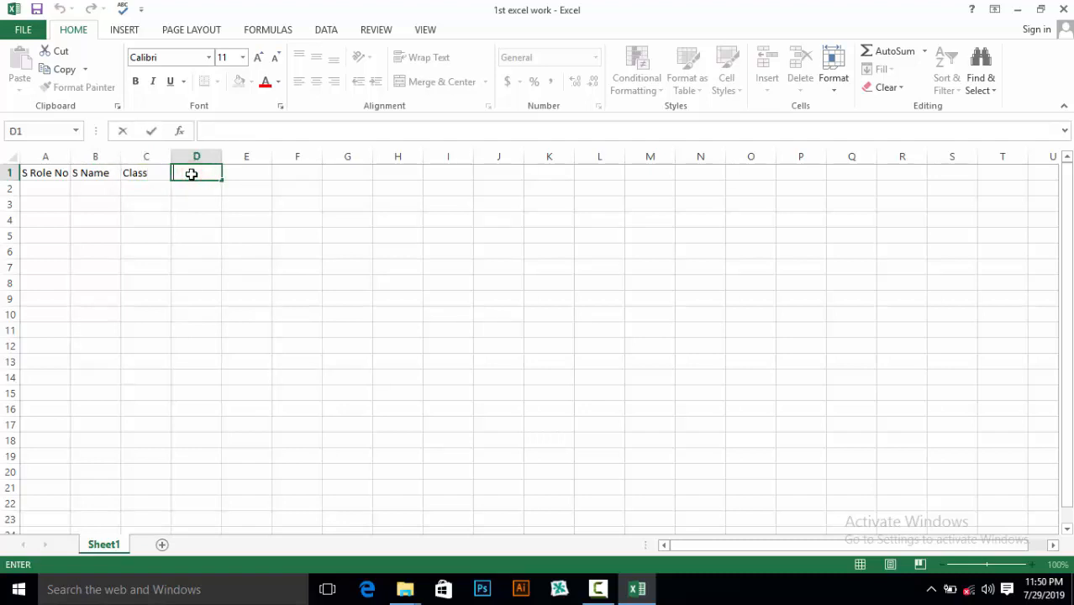
type("Adresss")
key("BackSpace")
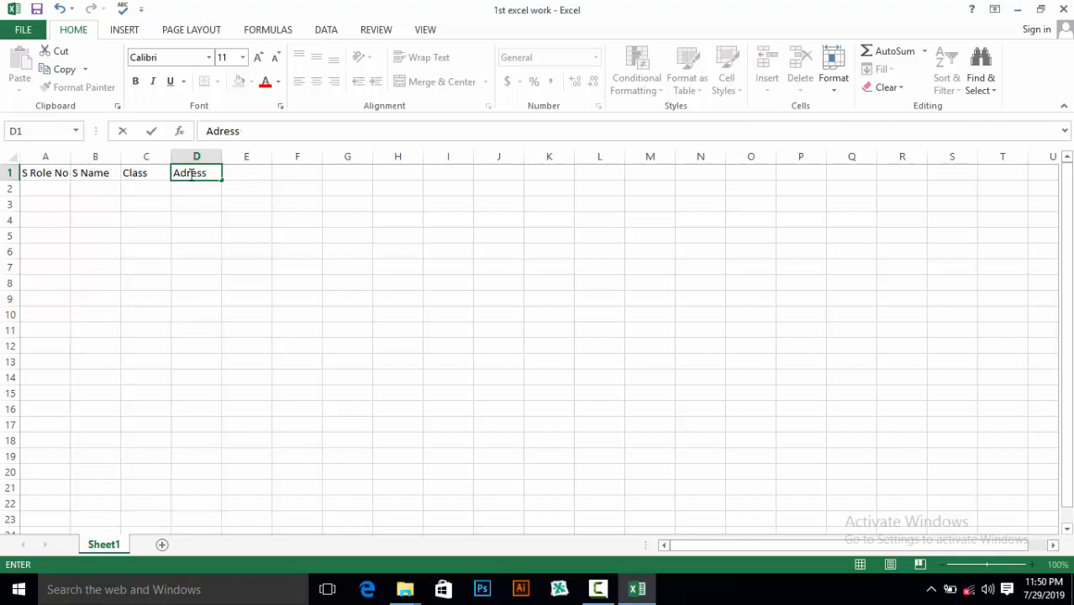
left_click(34, 177)
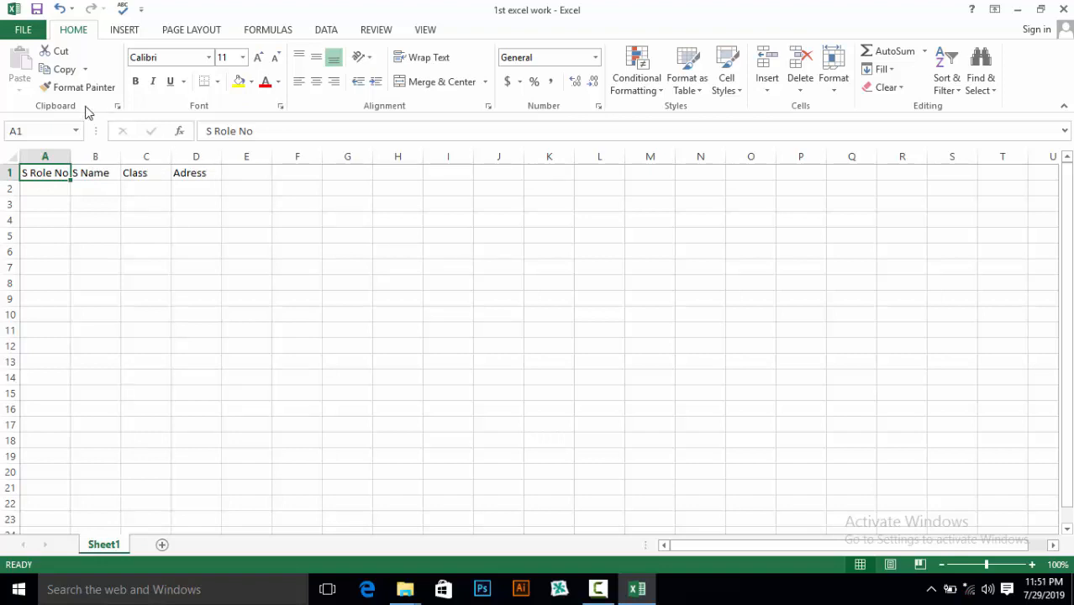
- Enter the roll numbers 1, 2 and 3 in cells A2 to A4
left_click(46, 187)
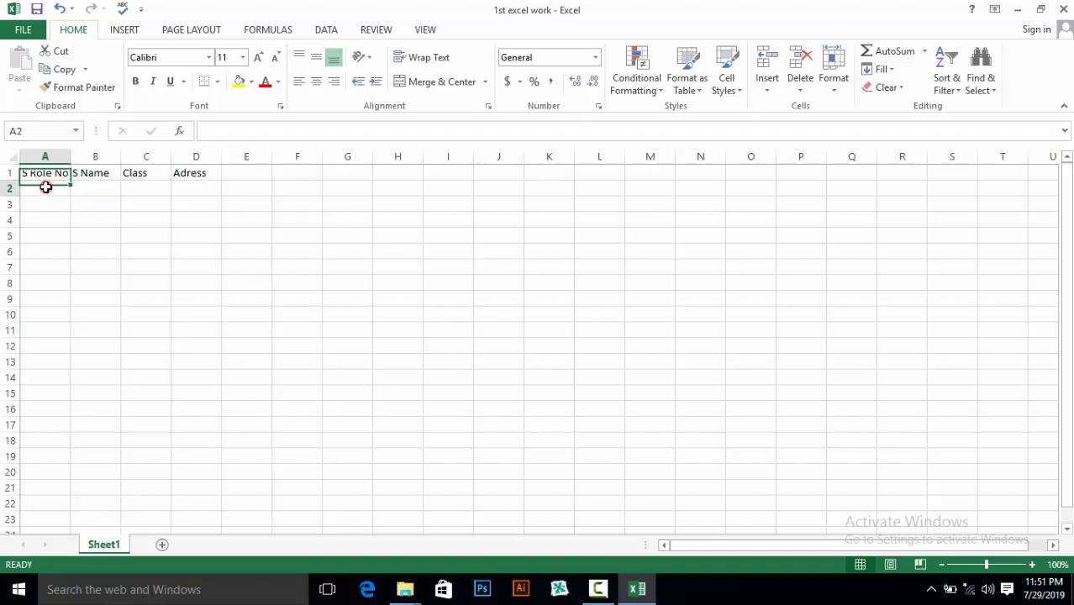
type("1")
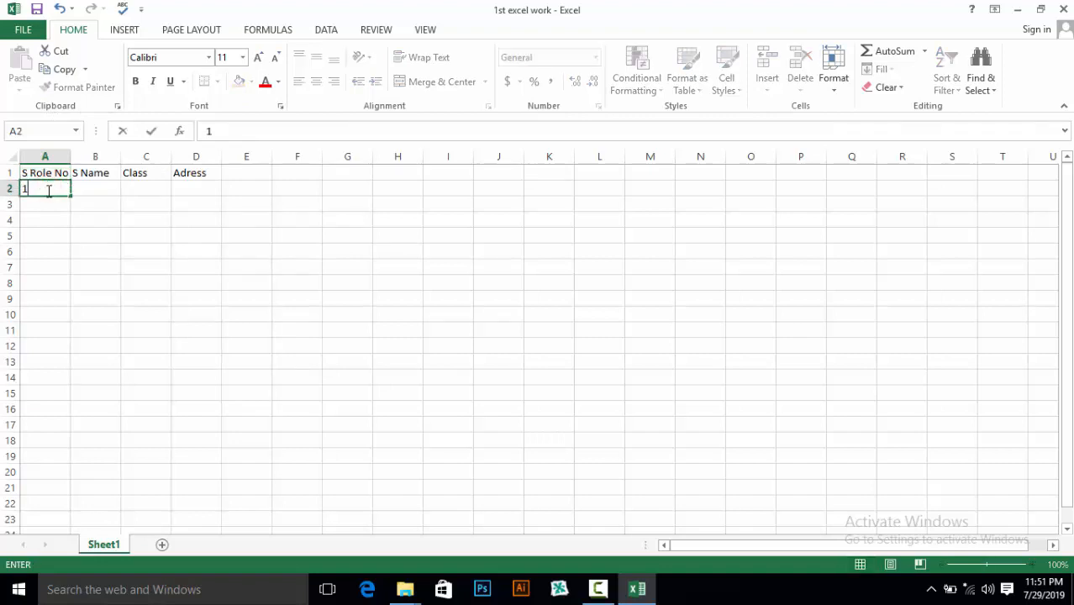
left_click(50, 203)
type("2")
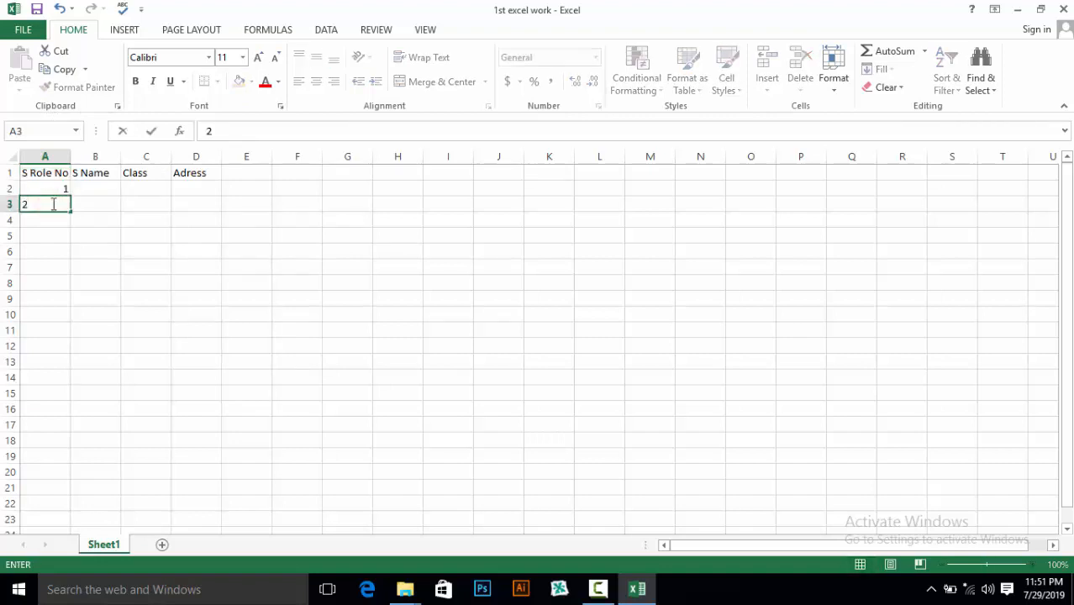
left_click(50, 222)
type("3")
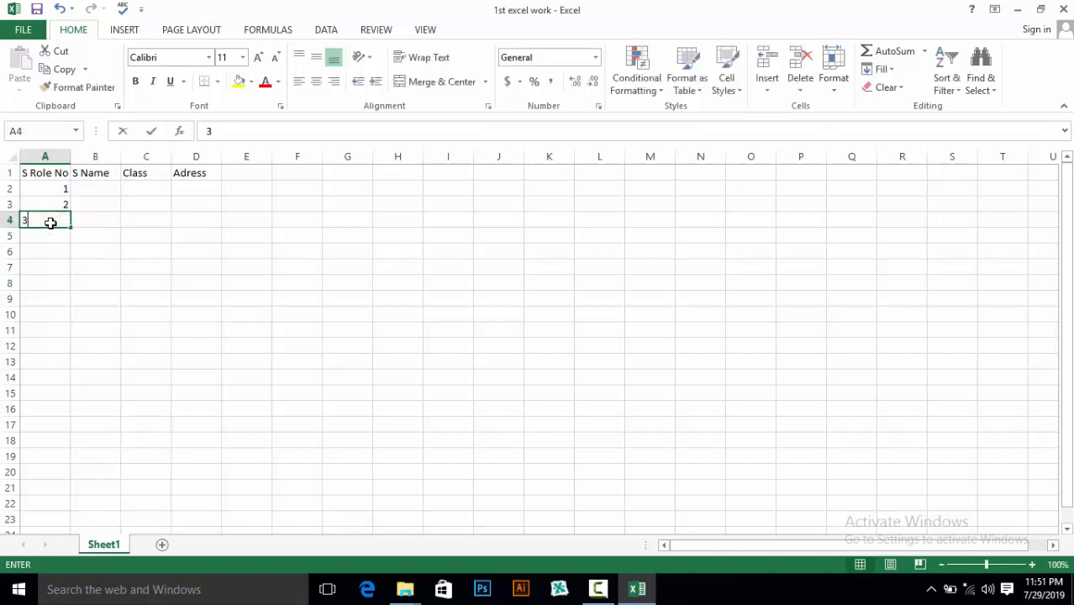
- Fill in the three students' first names in cells B2 to B4 of the S Name column
left_click(90, 188)
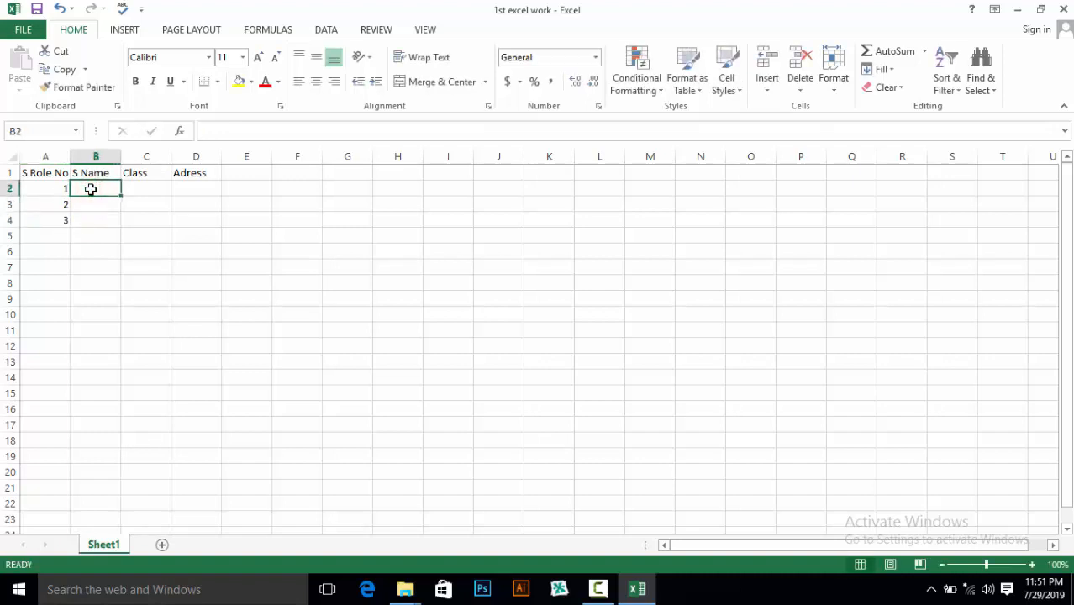
type("Ali")
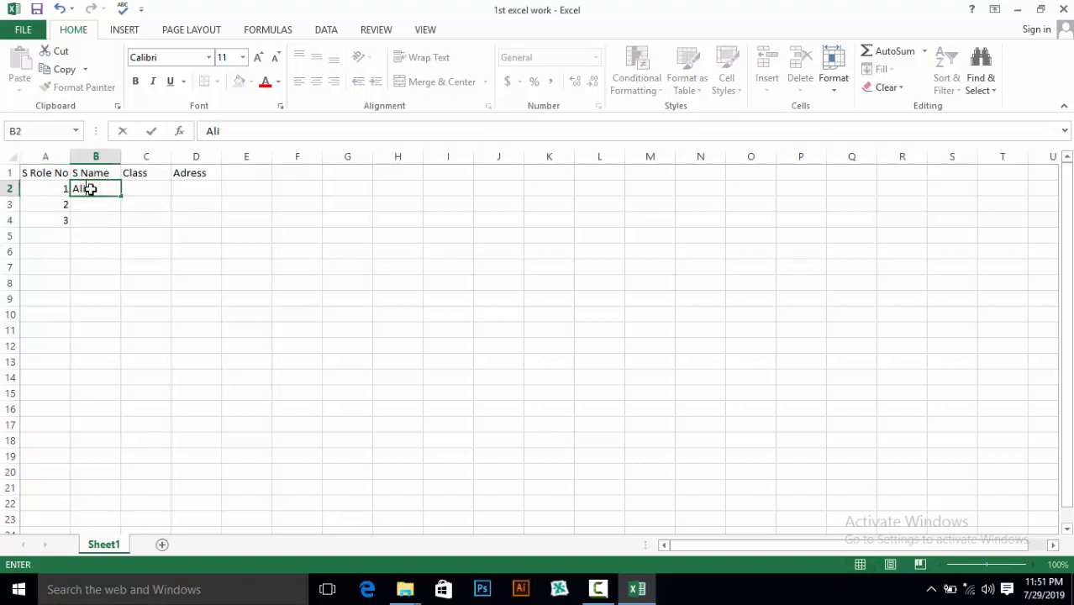
left_click(90, 203)
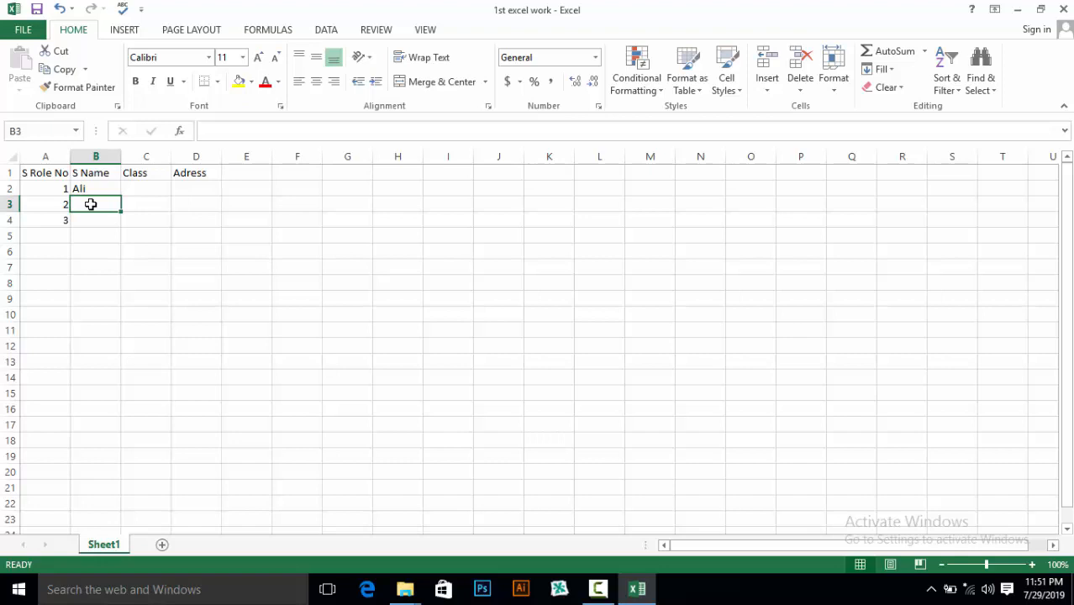
type("Asad")
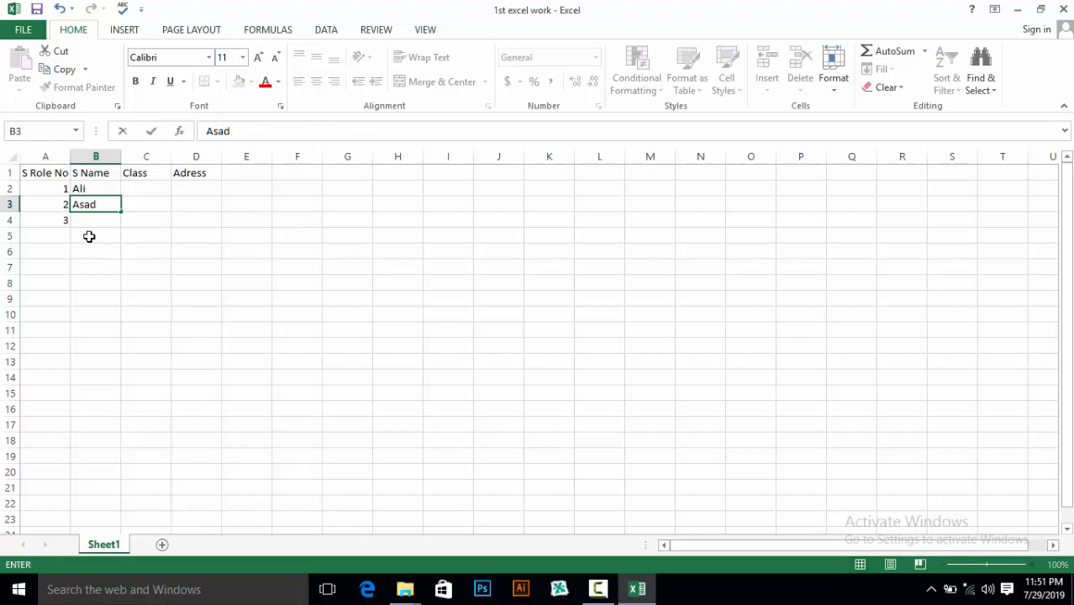
left_click(90, 221)
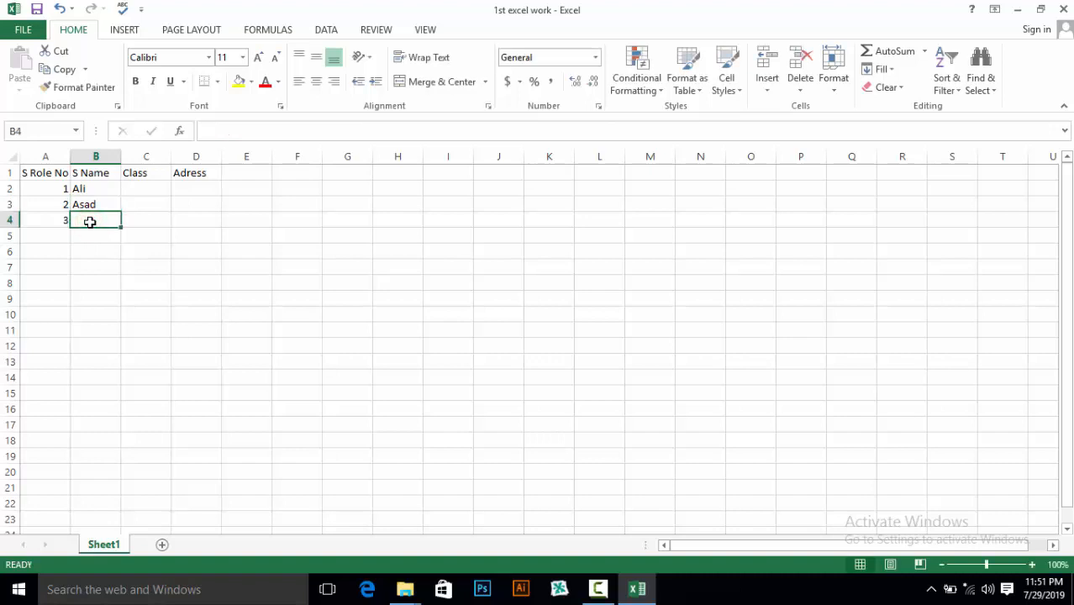
type("Kamra")
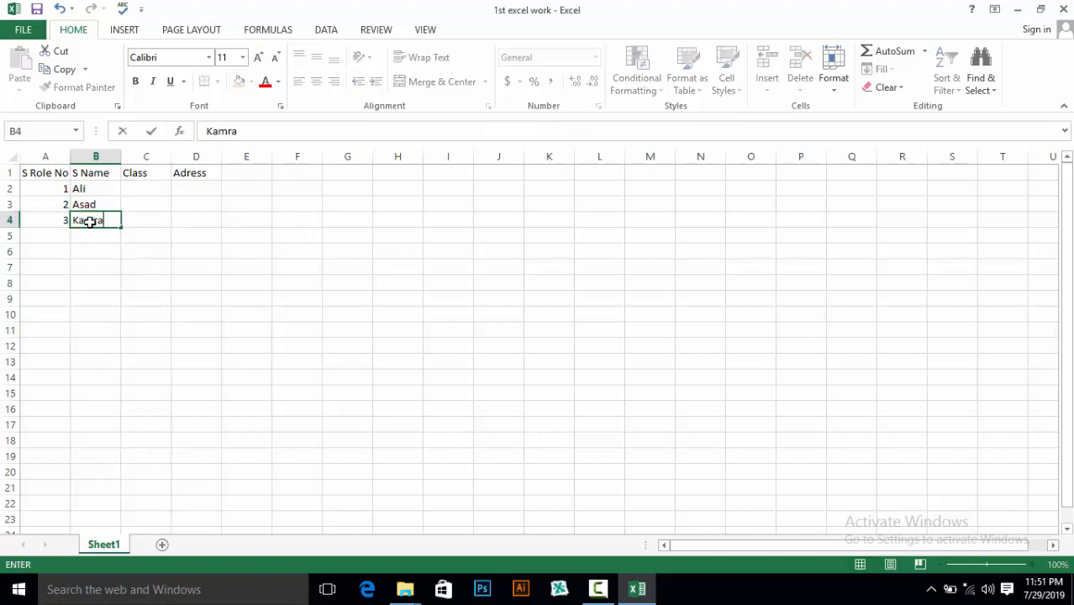
type("n")
- Enter "10th" as the class for all three students in cells C2 to C4
left_click(148, 185)
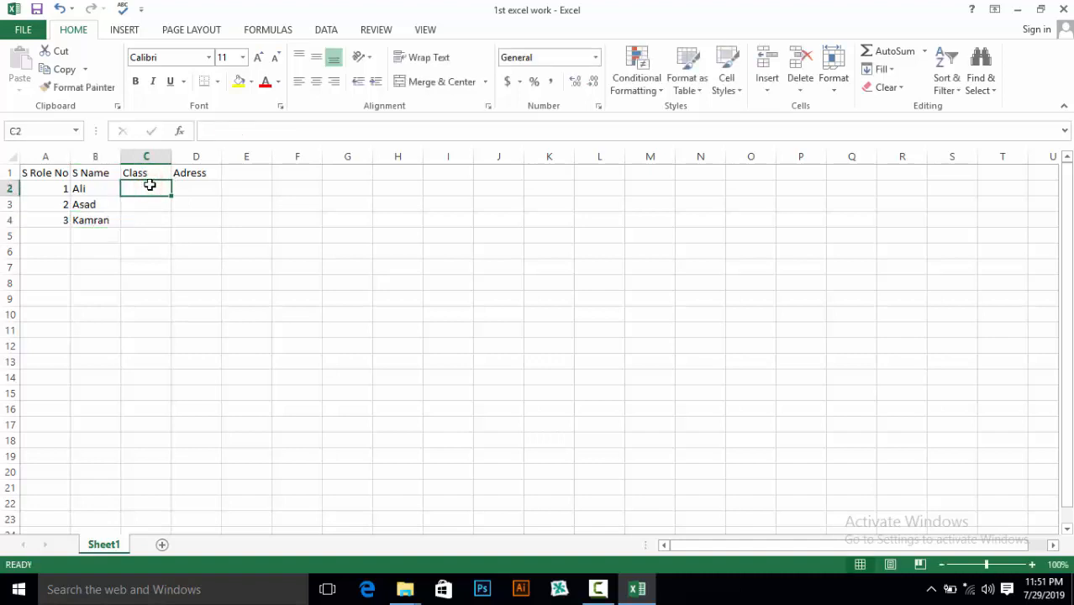
type("10th")
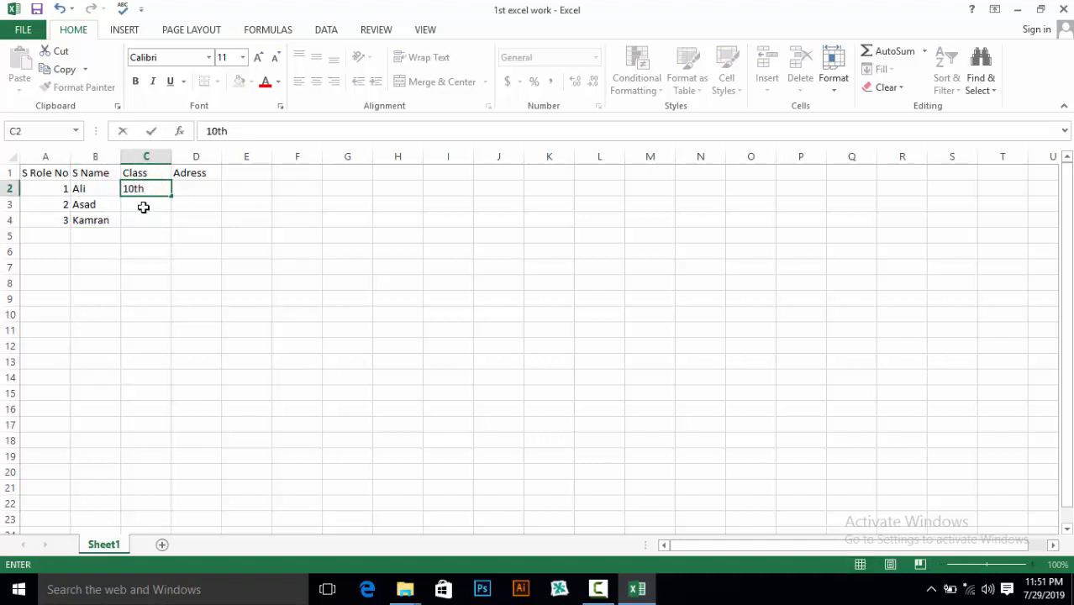
left_click(144, 205)
type("1")
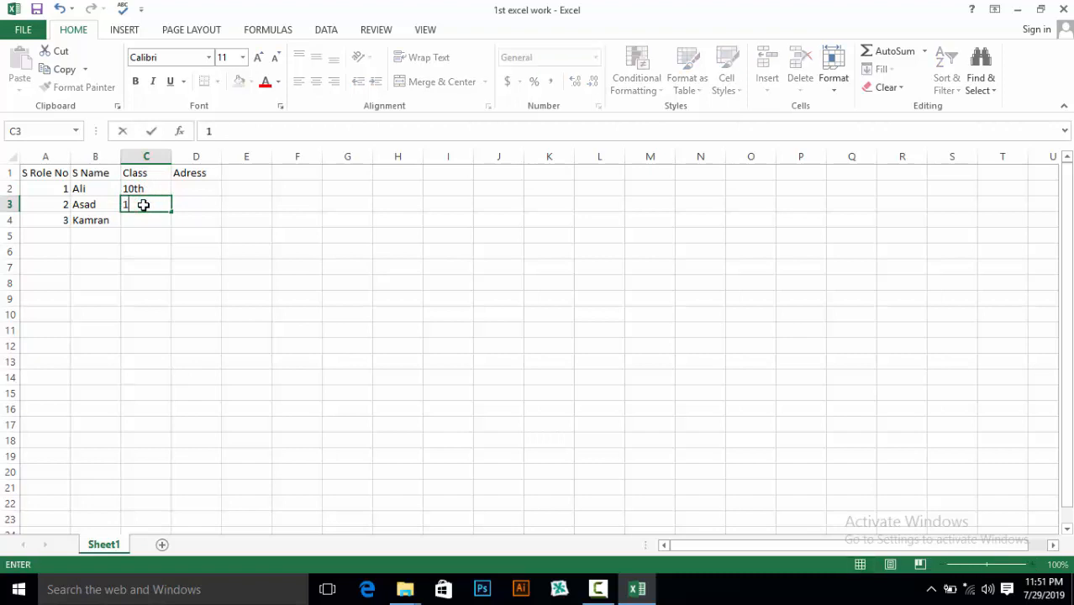
type("0th")
left_click(142, 221)
type("10")
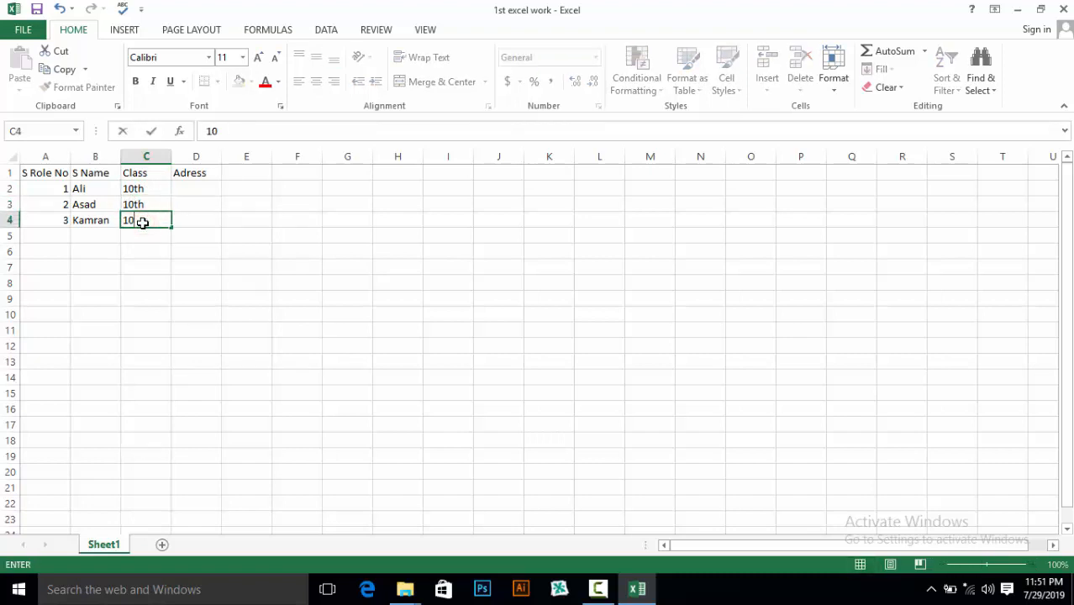
type("th")
- Fill in the addresses of the first two students in cells D2 and D3 of the Adress column
left_click(188, 188)
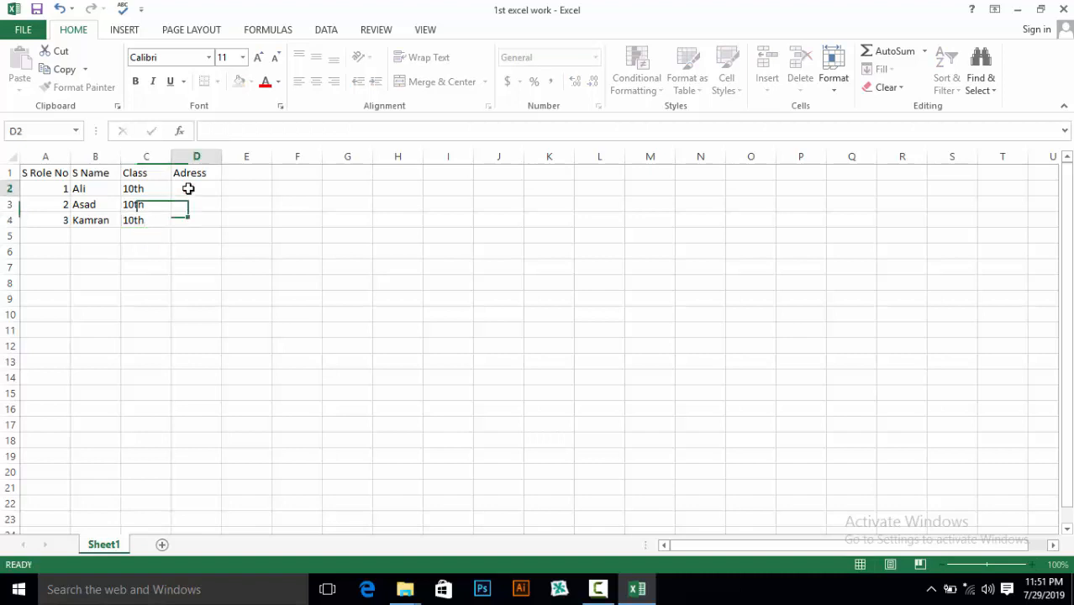
type("Rawa")
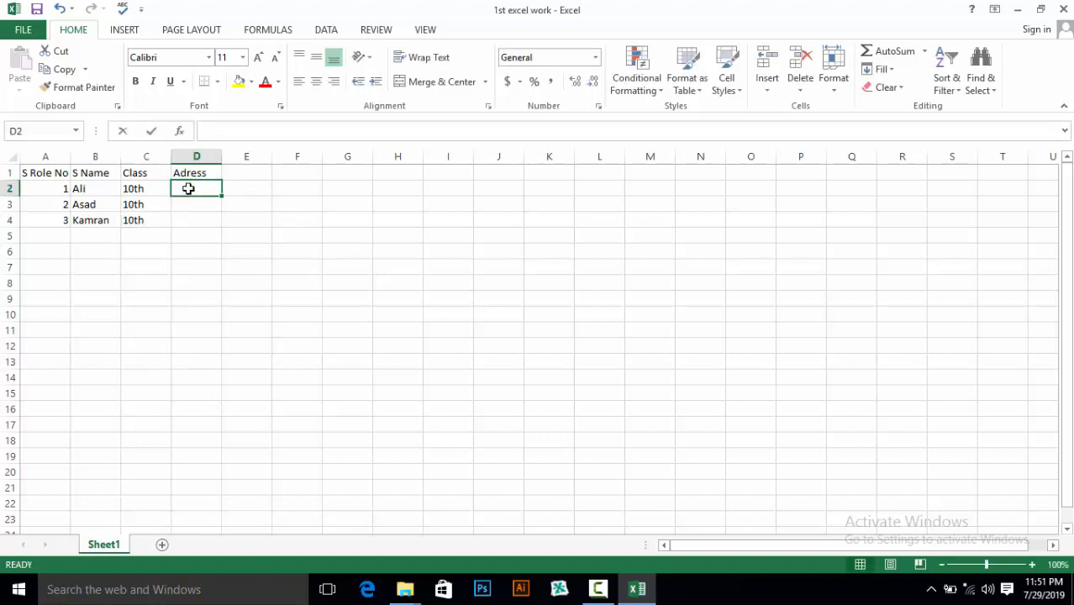
type("lako")
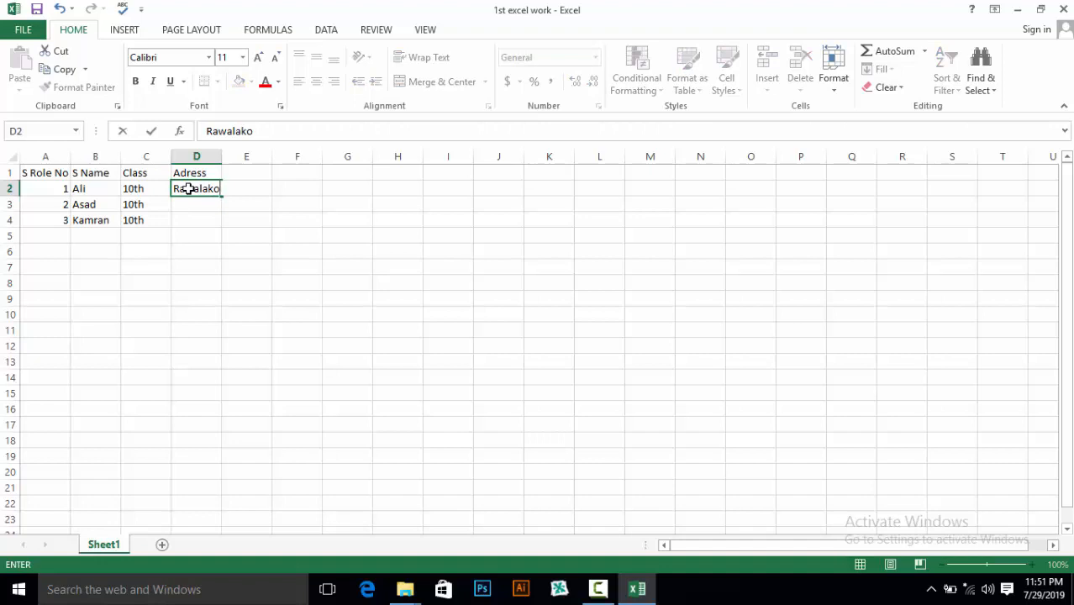
type("t")
left_click(189, 205)
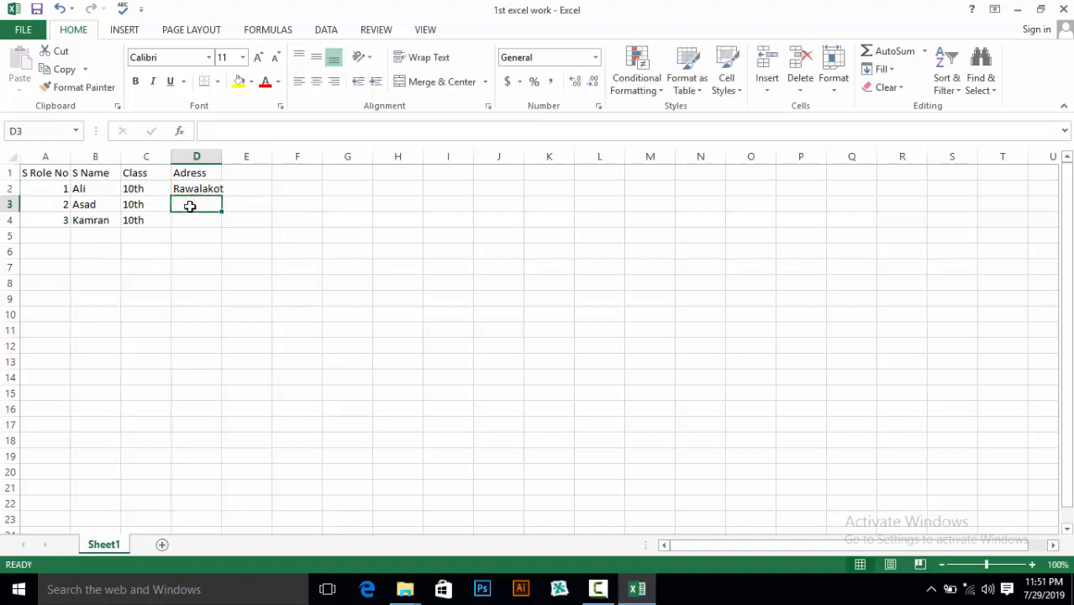
type("Rawa")
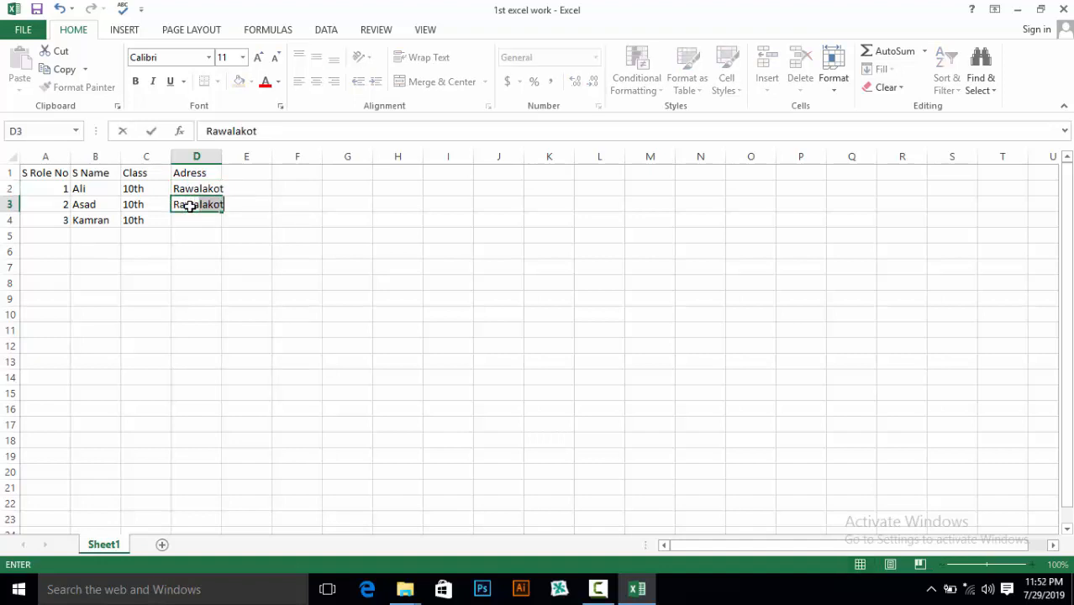
type("lakot AJK")
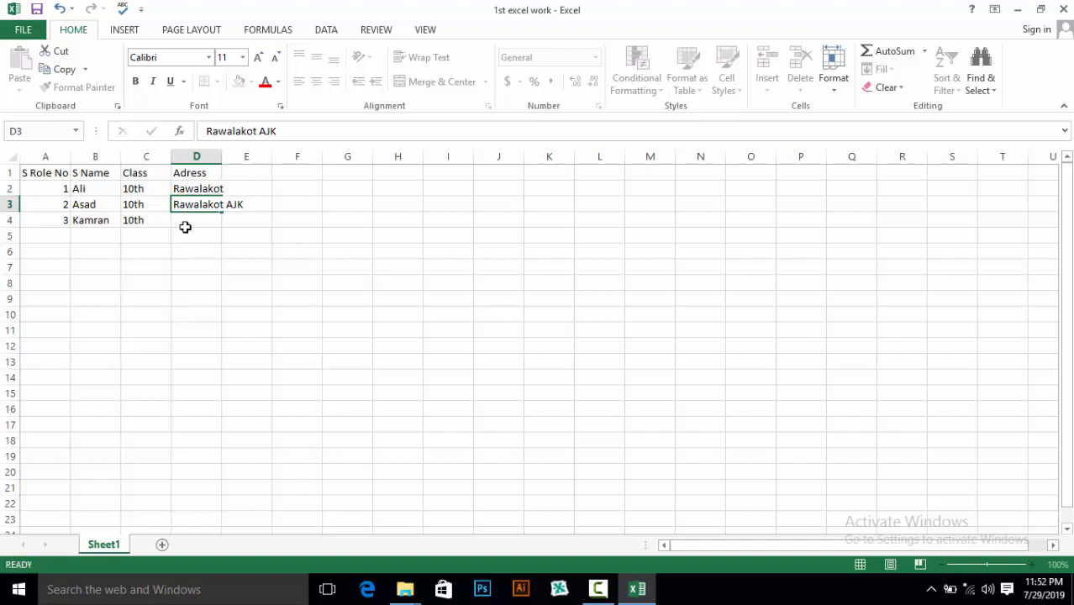
- Fill in the third student's address in cell D4
left_click(184, 226)
left_click(187, 224)
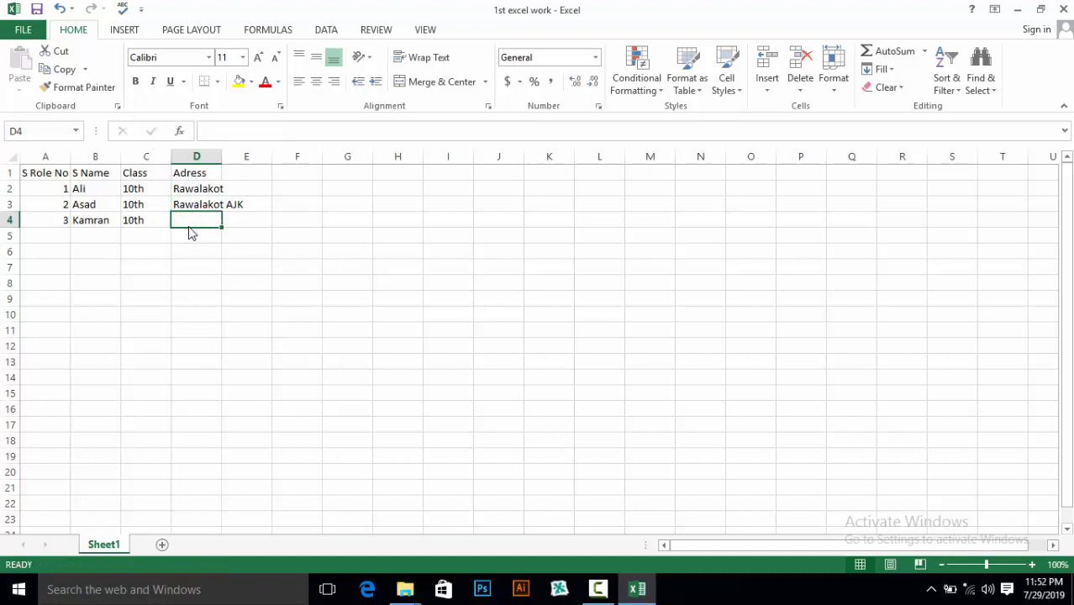
type("Ha")
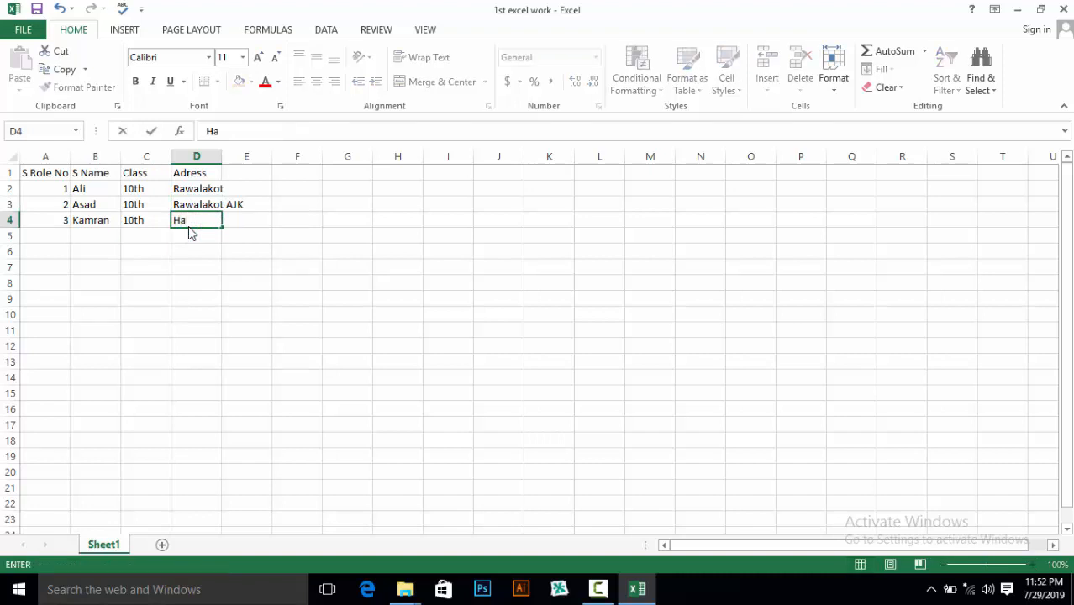
type("jira Azad Ka")
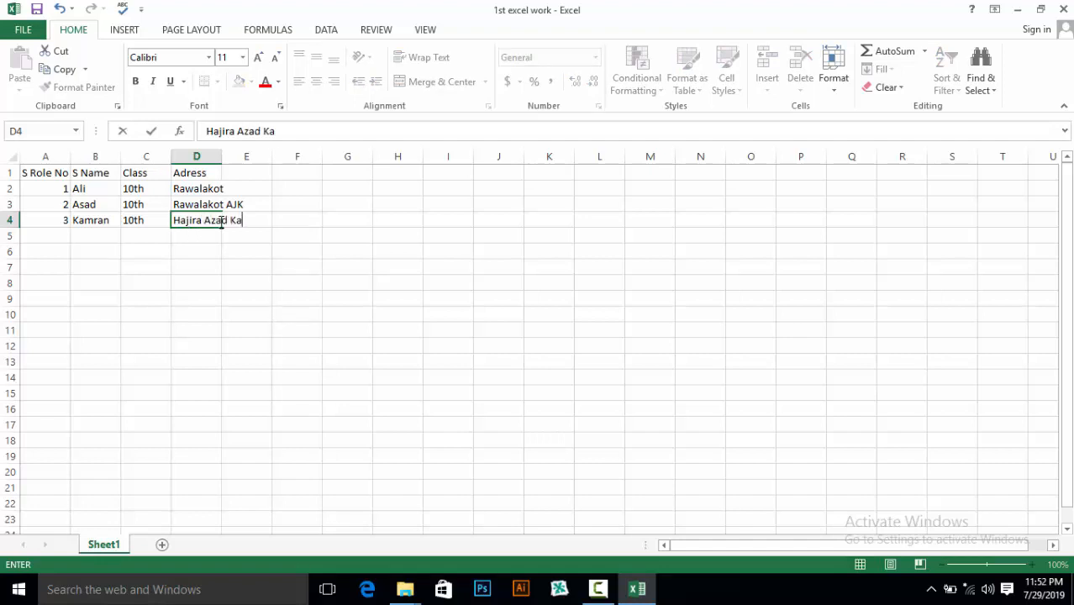
type("shmir")
left_click(239, 236)
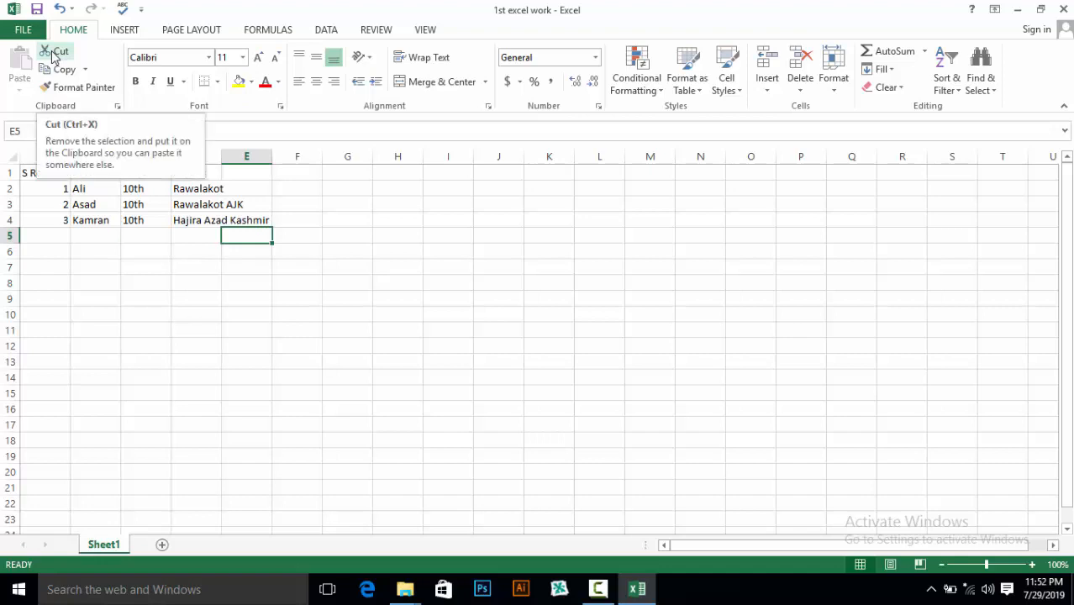
- Enter the roll number 4 in cell A5
left_click(84, 215)
left_click(84, 191)
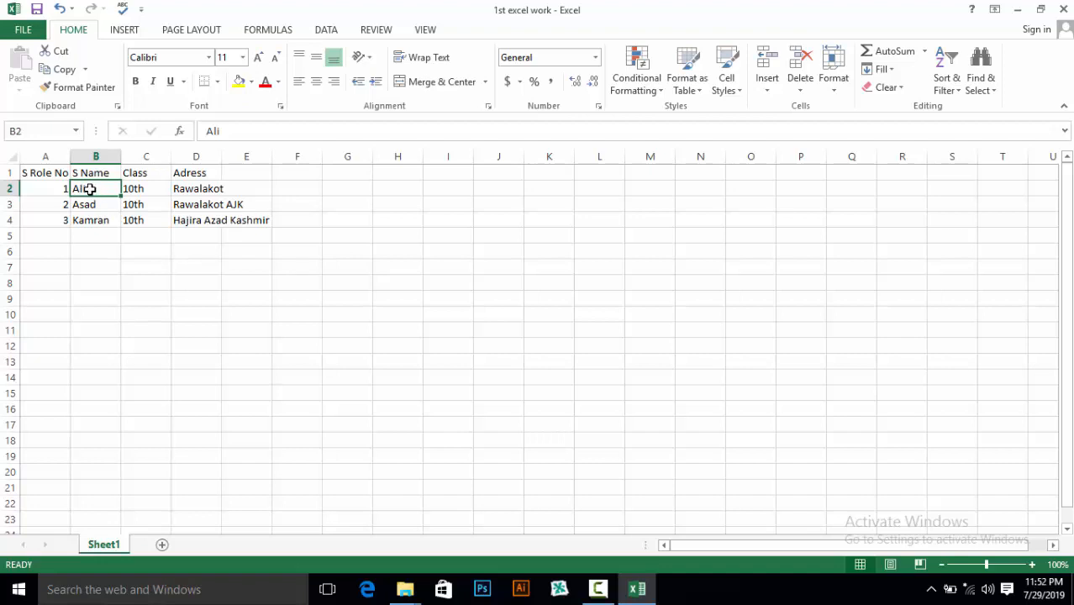
left_click(57, 234)
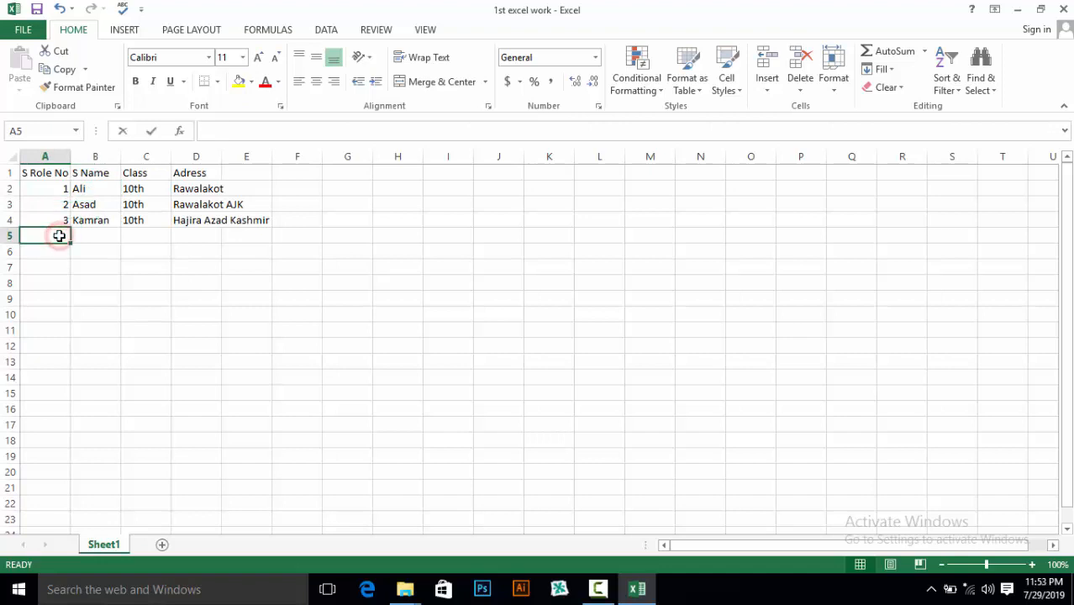
type("4")
left_click(91, 236)
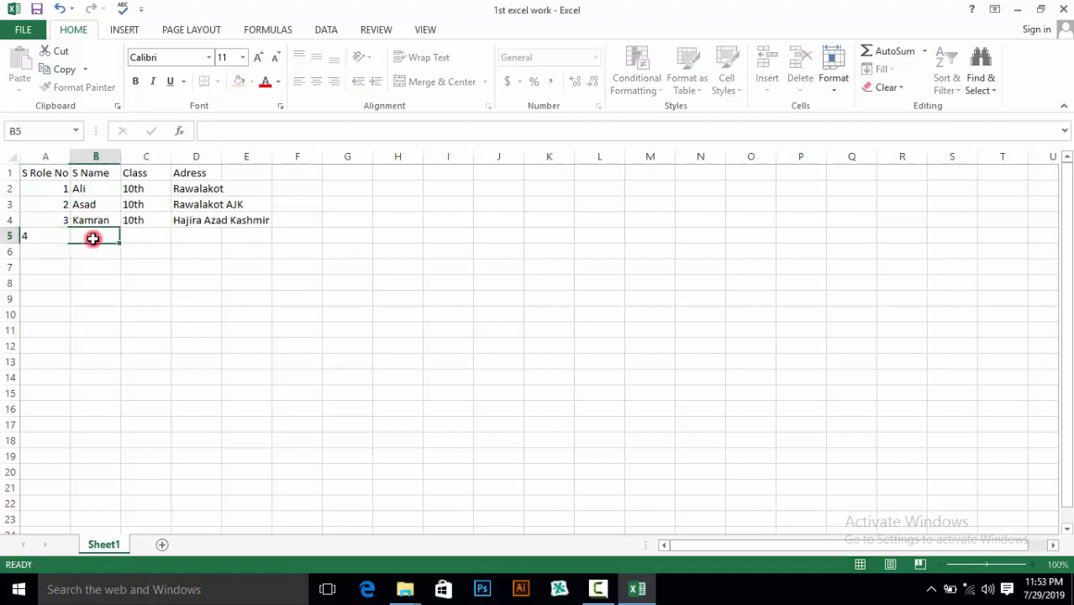
- Cut the student name out of cell B2 and paste it into cell B5 beside roll number 4
left_click(89, 188)
double_click(89, 189)
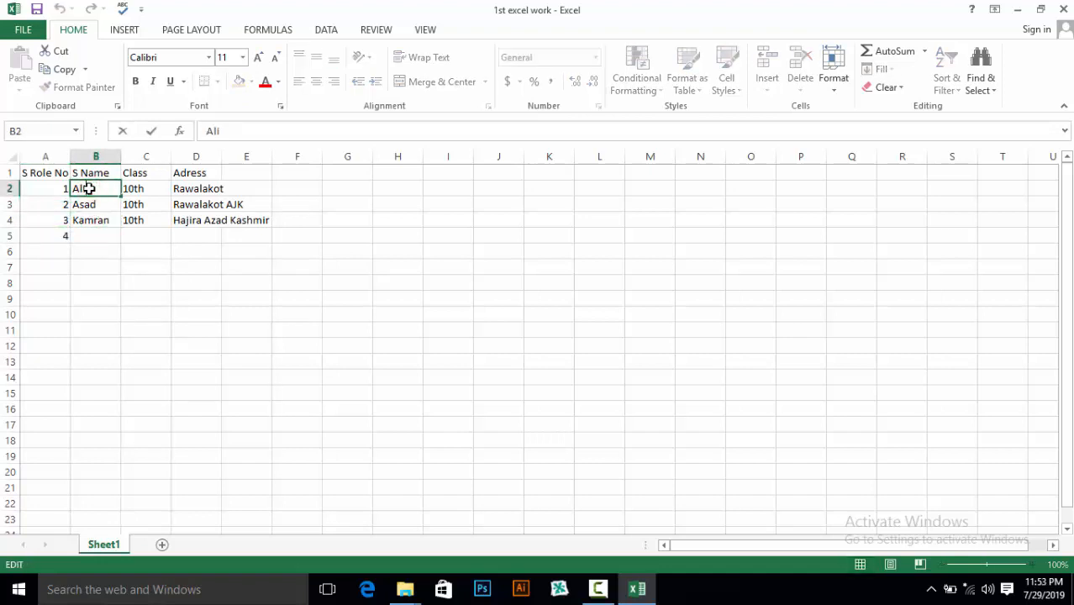
left_click_drag(94, 188, 73, 188)
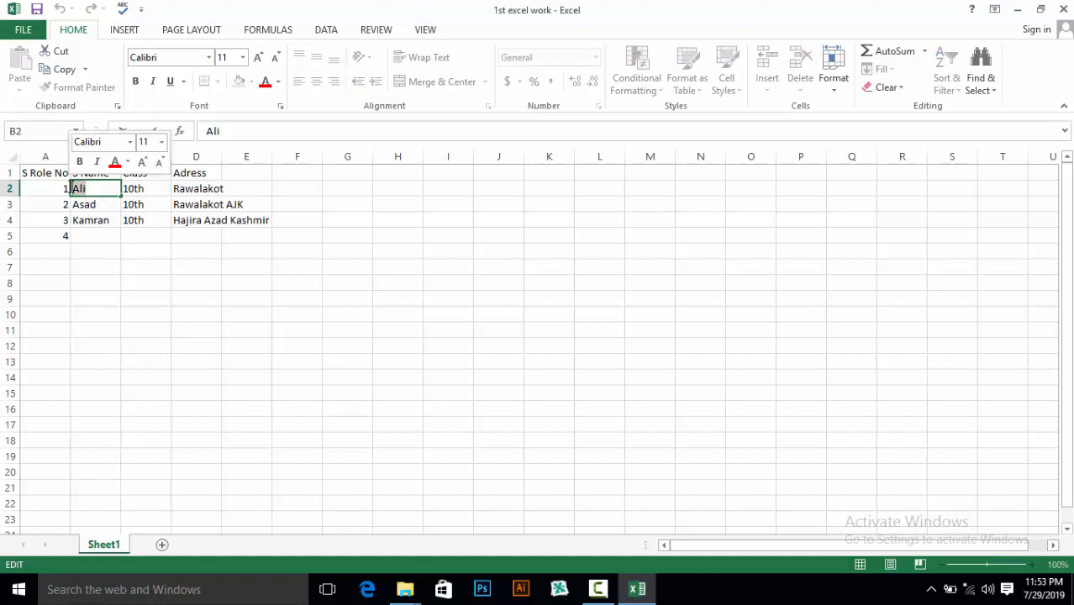
left_click(64, 54)
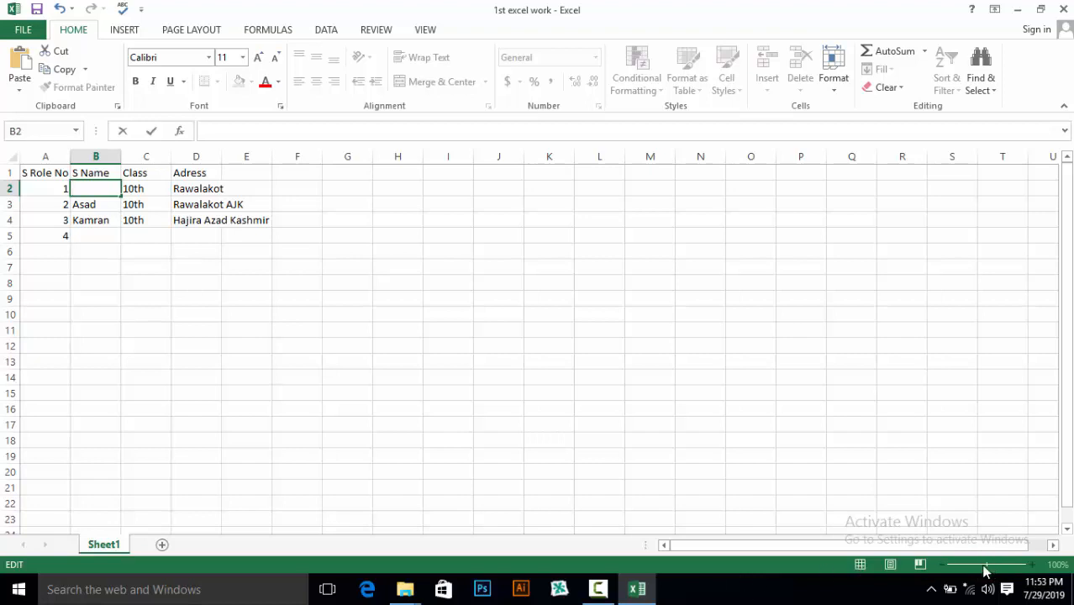
left_click(1031, 564)
left_click(99, 237)
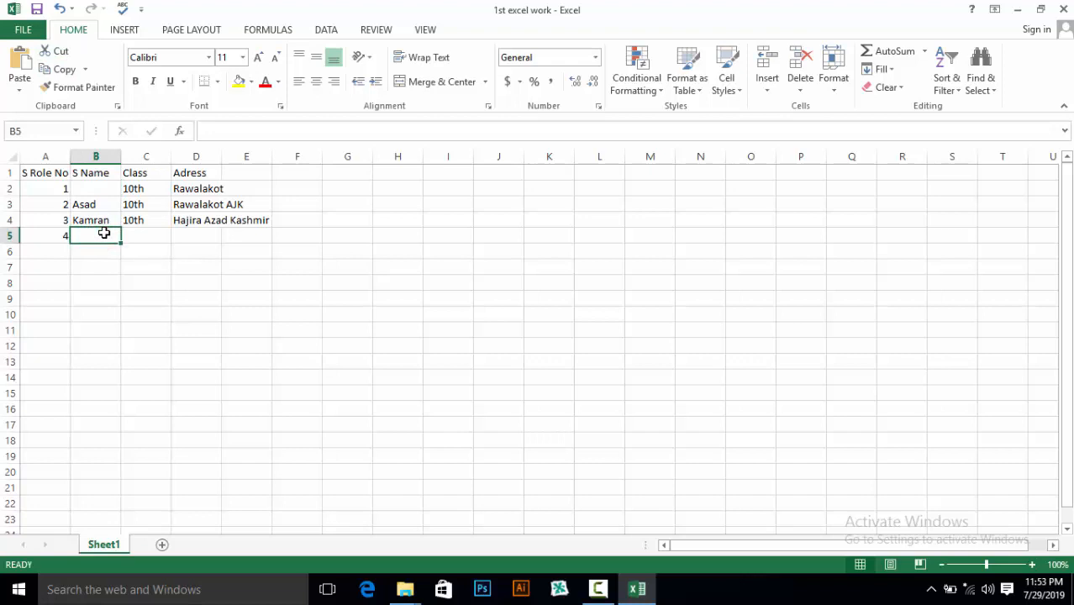
left_click(84, 189)
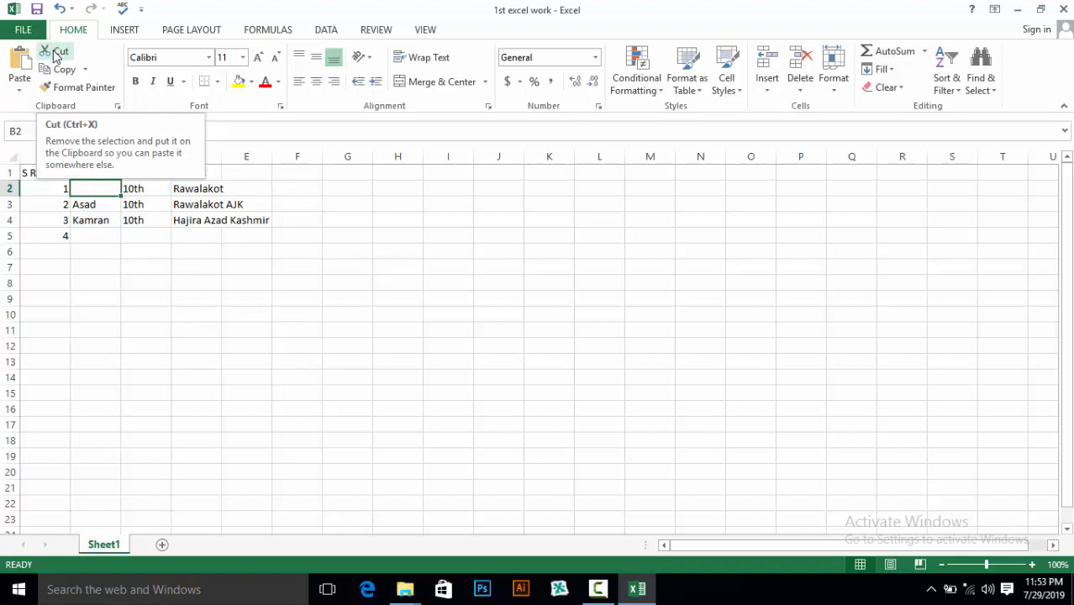
left_click(81, 239)
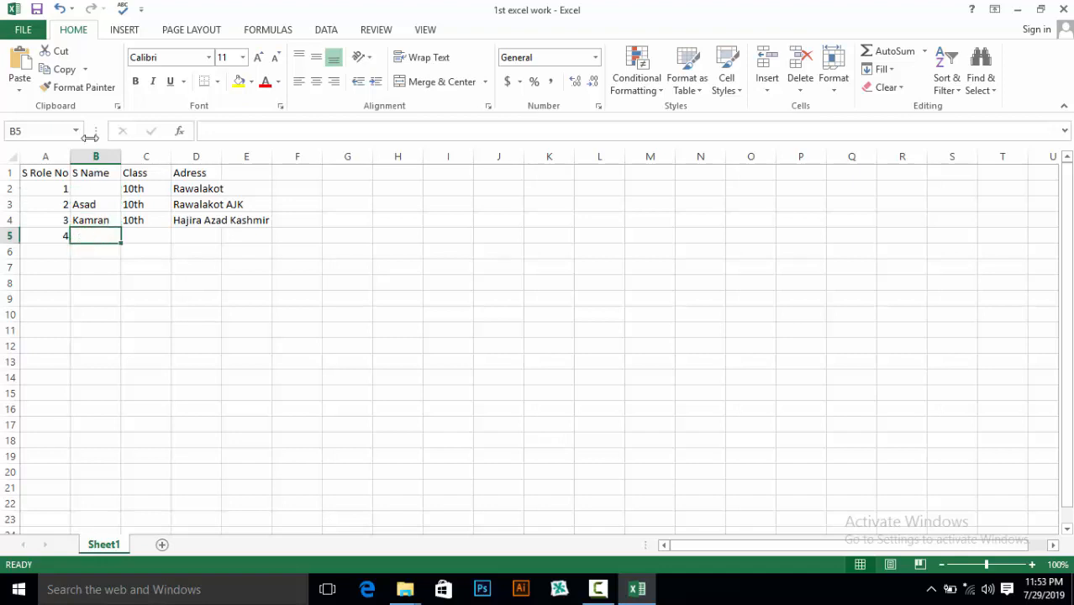
left_click(21, 59)
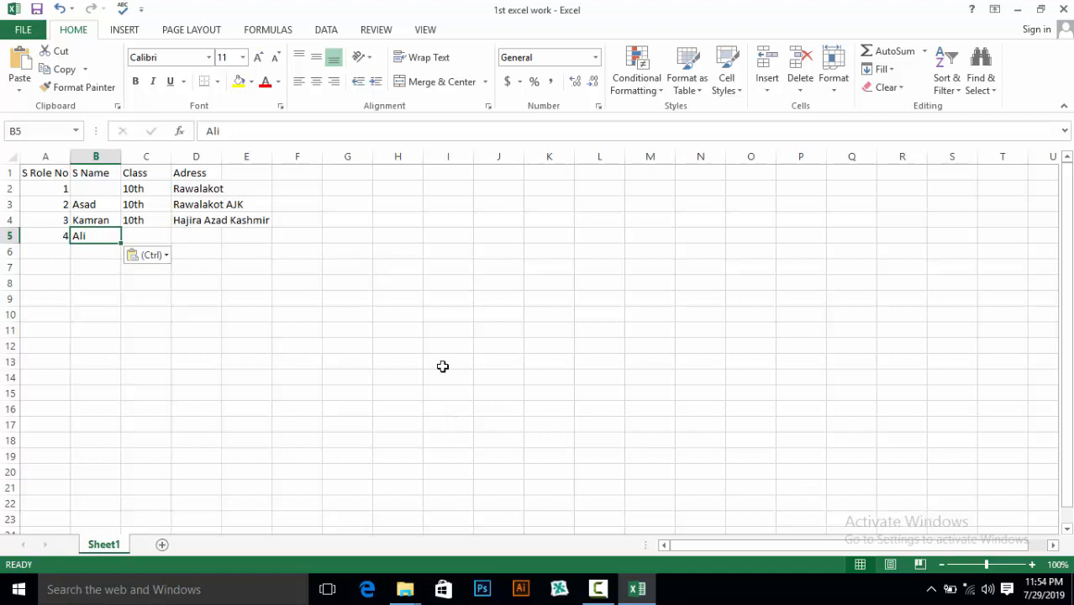
left_click(94, 190)
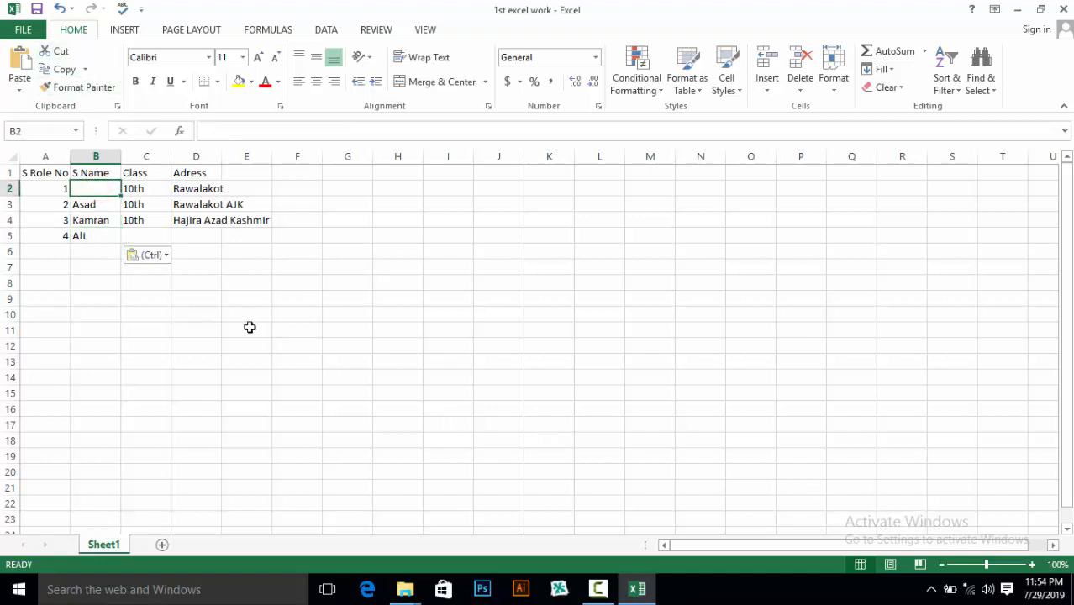
- Enlarge the student table by zooming the worksheet to 270%
left_click(1031, 565)
left_click(1032, 565)
left_click(1032, 565)
left_click(1032, 565)
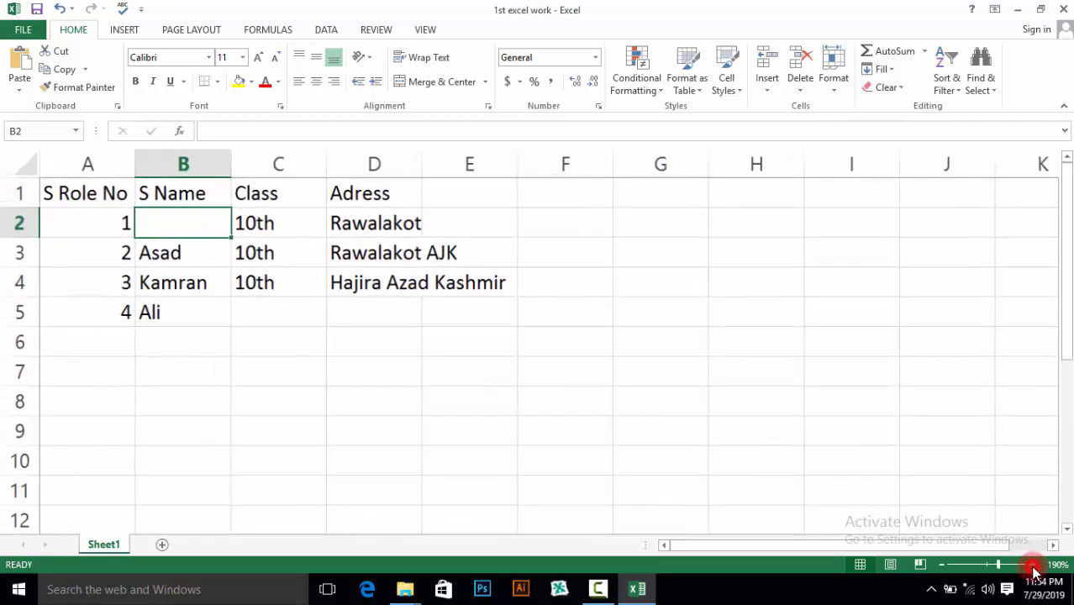
left_click(1032, 565)
left_click(1032, 565)
left_click(1032, 565)
left_click(1032, 564)
left_click(1031, 565)
left_click(1032, 565)
left_click(1032, 565)
left_click(1032, 565)
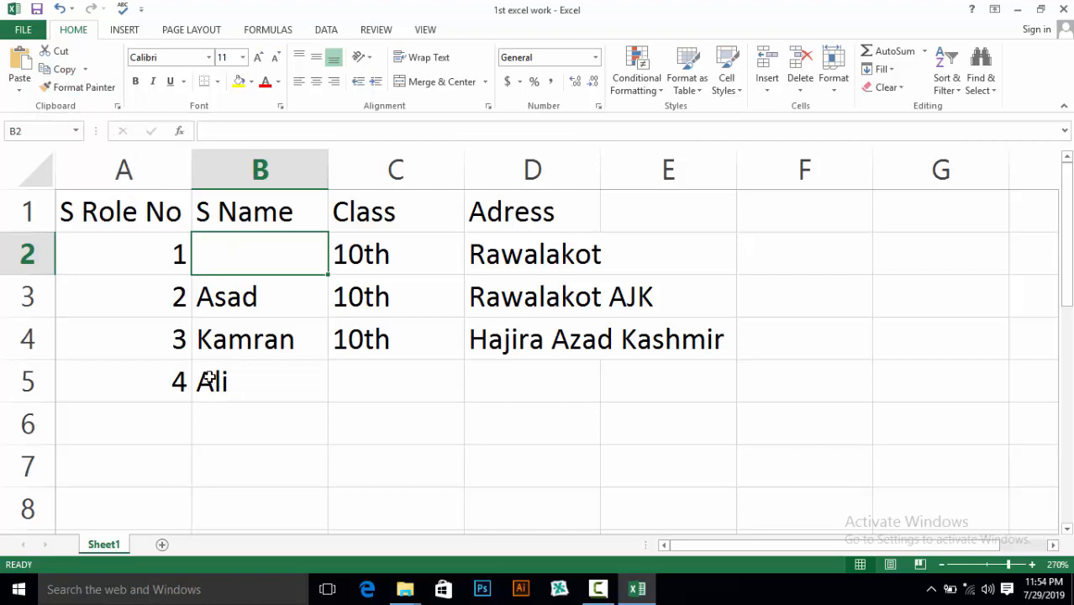
- Try to copy the name text from cell B4 and paste it into the empty cell B2
left_click(220, 341)
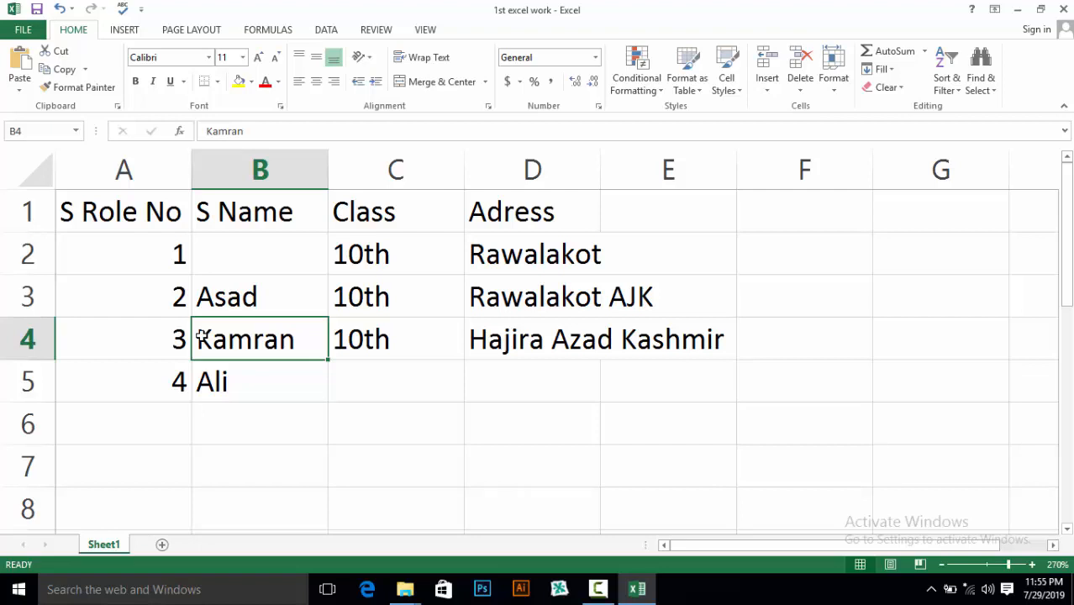
double_click(202, 337)
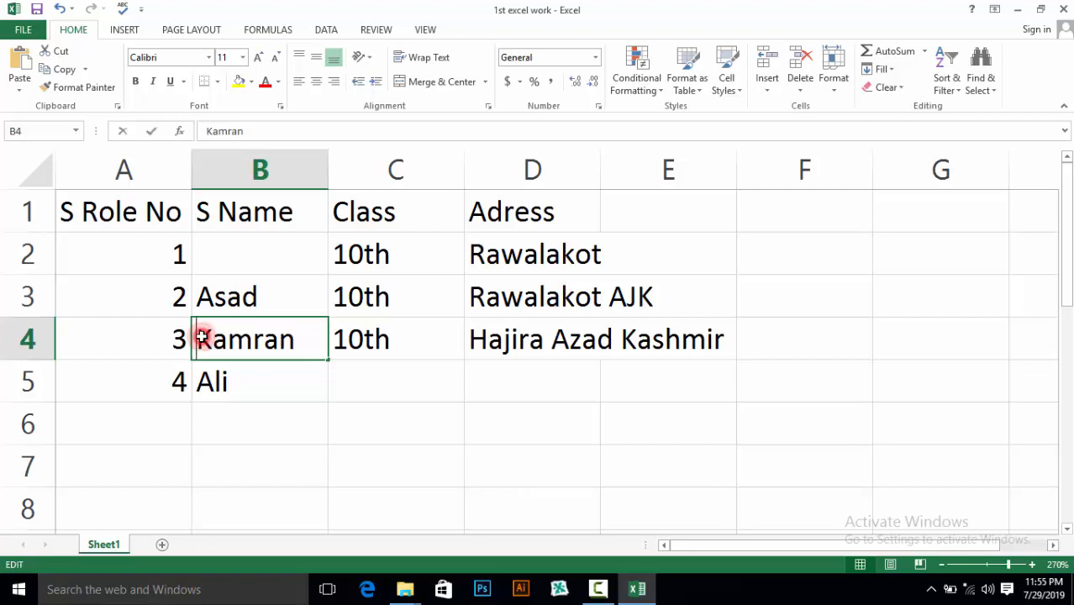
left_click(203, 337)
left_click_drag(202, 337, 295, 337)
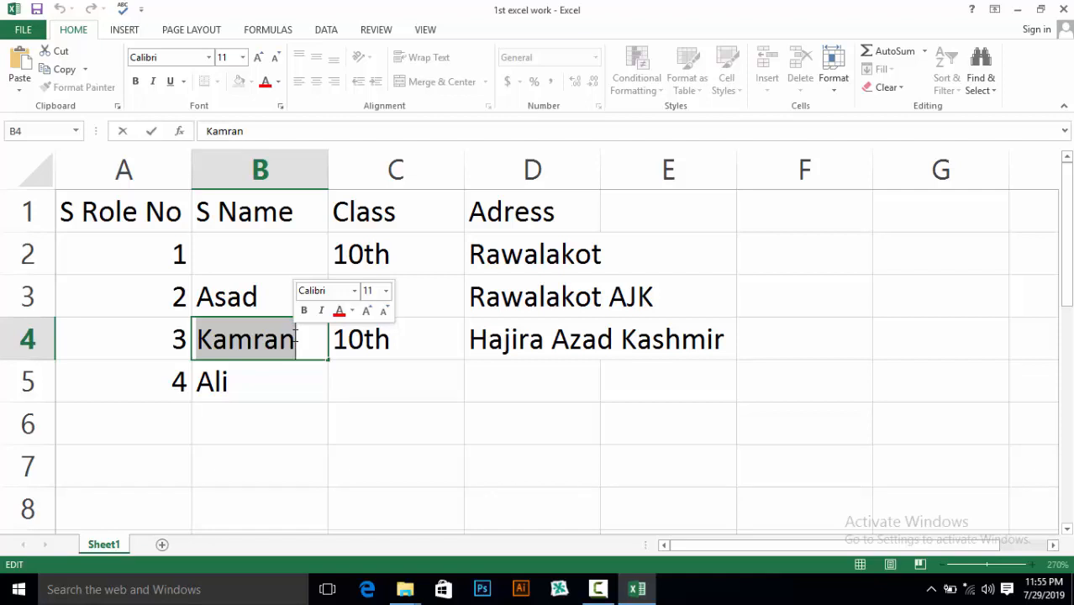
left_click(295, 336)
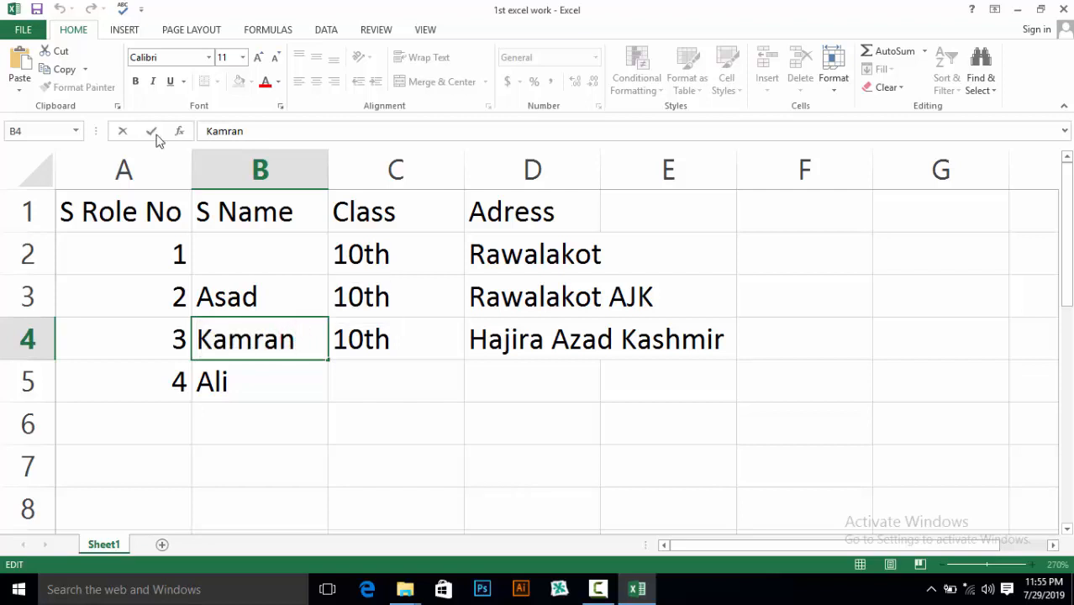
left_click(71, 78)
left_click(226, 246)
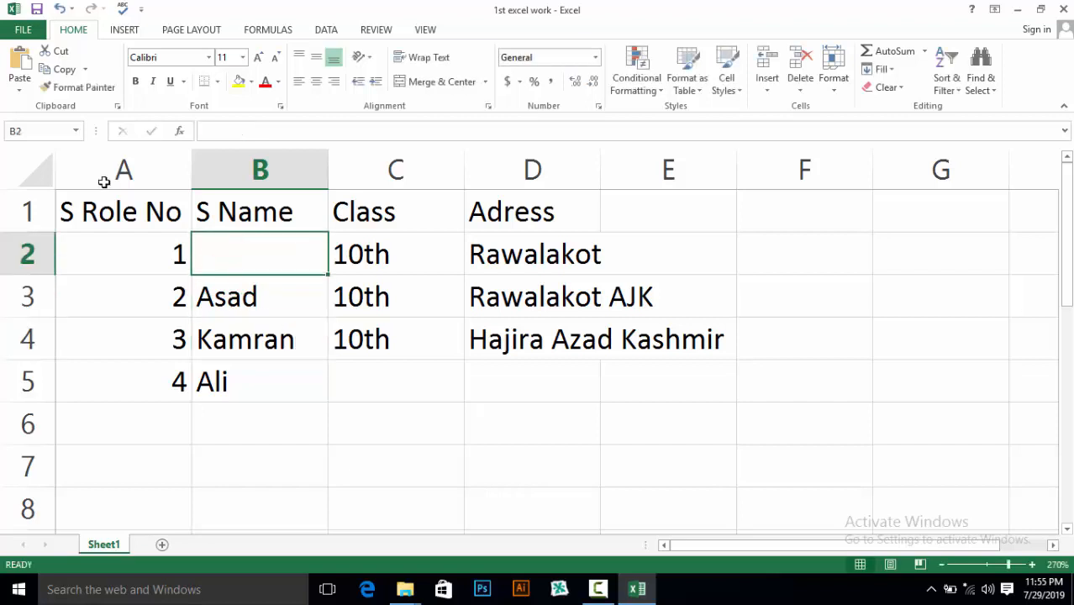
left_click(16, 67)
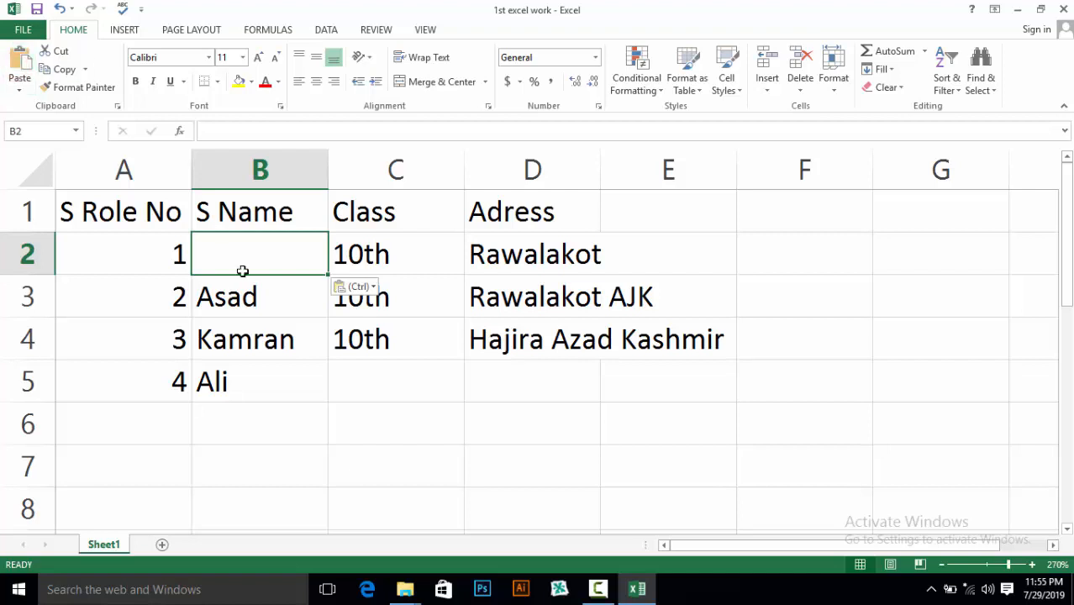
- Copy the whole name text inside cell B4 and paste it into cell B2
left_click(304, 339)
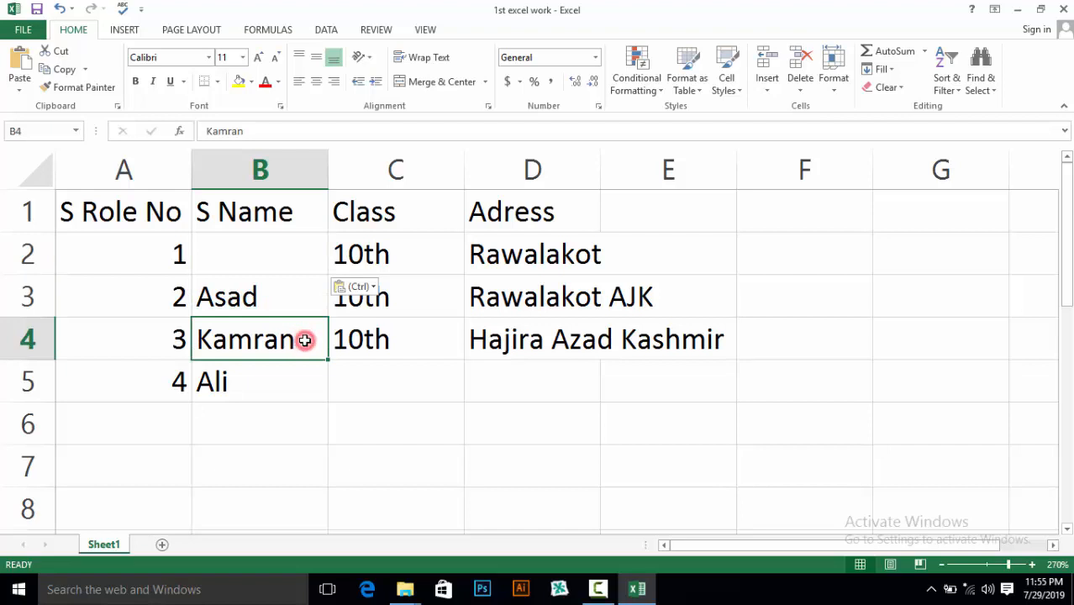
double_click(305, 339)
left_click_drag(305, 340, 204, 335)
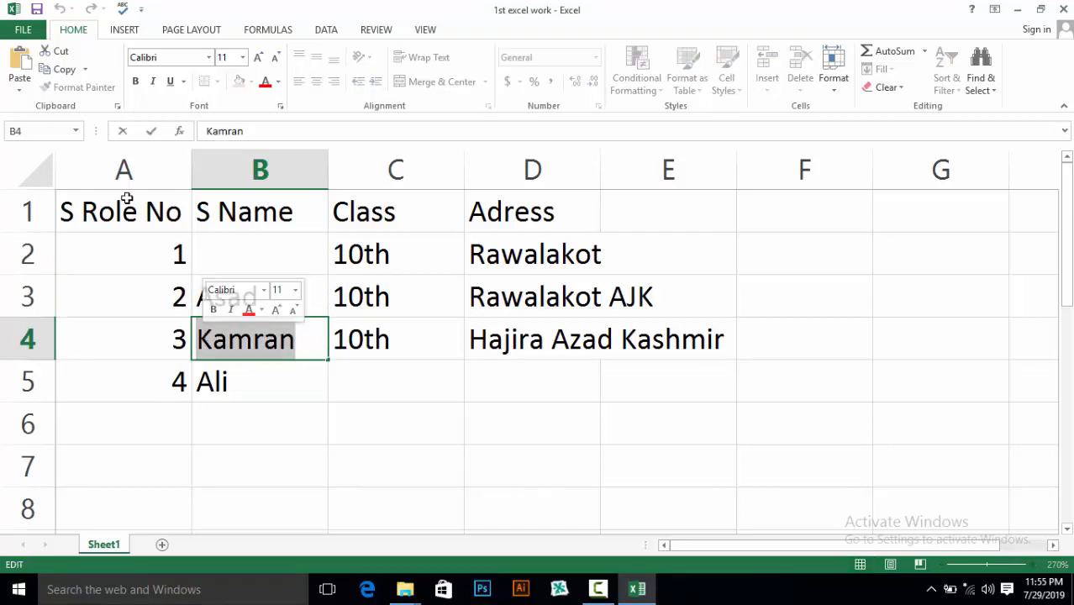
left_click(66, 70)
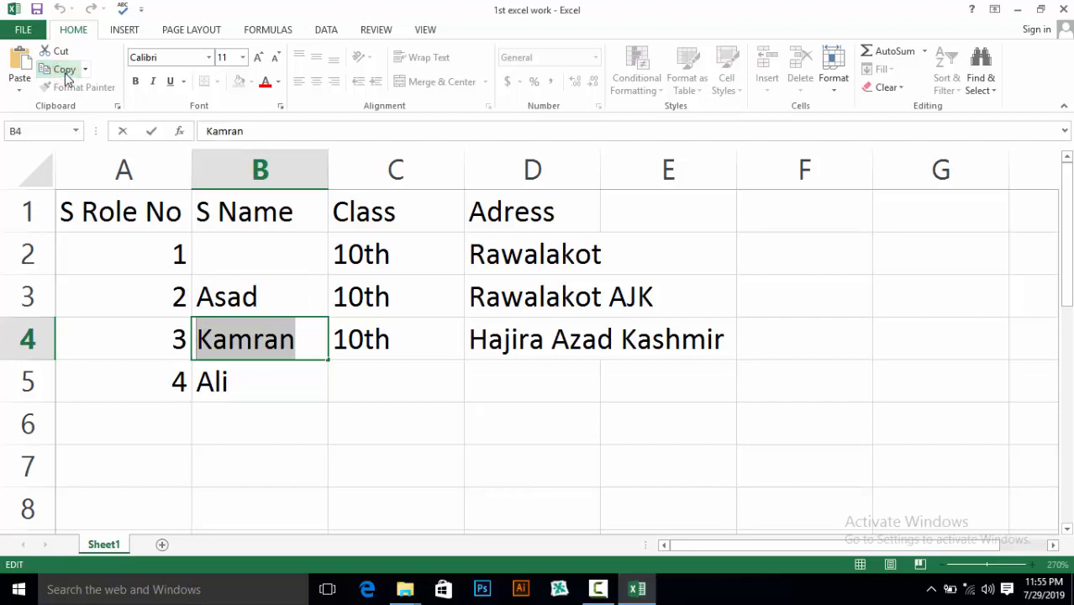
left_click(252, 266)
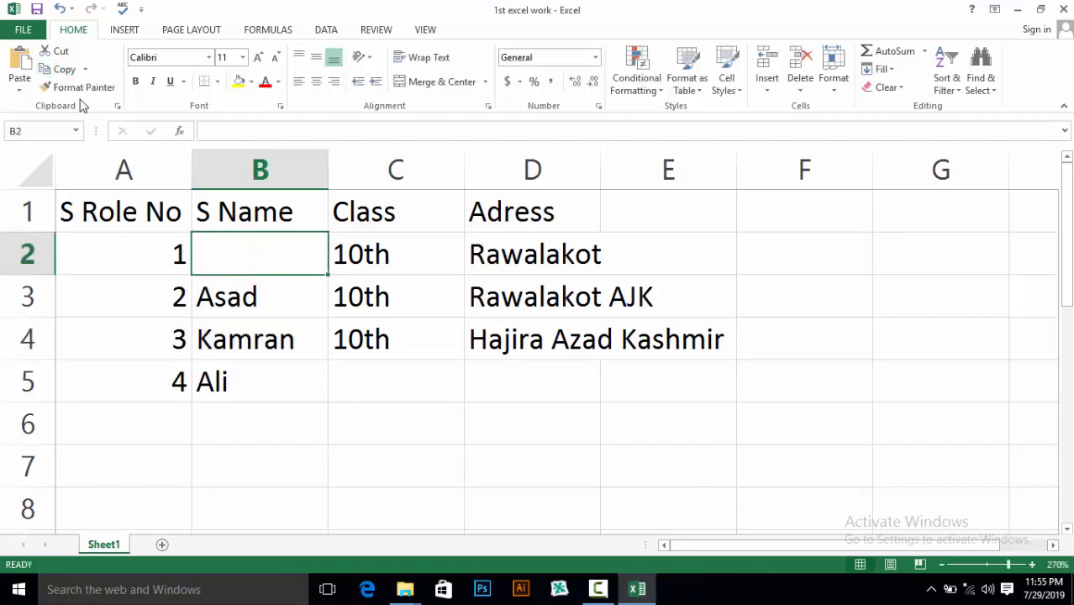
left_click(19, 67)
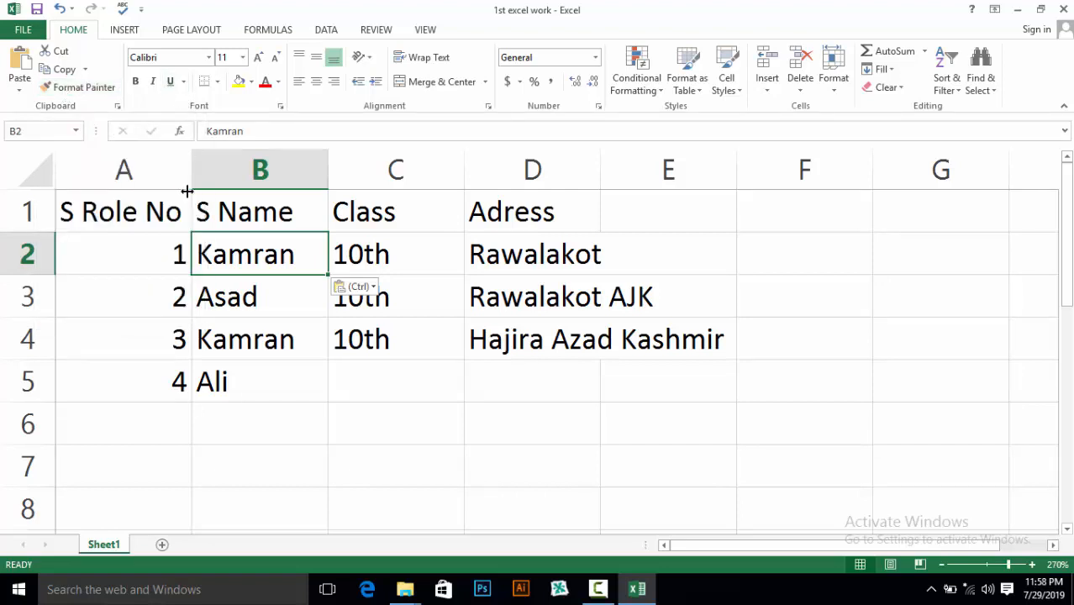
- Change the font of the "S Role No" heading in cell A1 to Adobe Gothic Std B
left_click(161, 212)
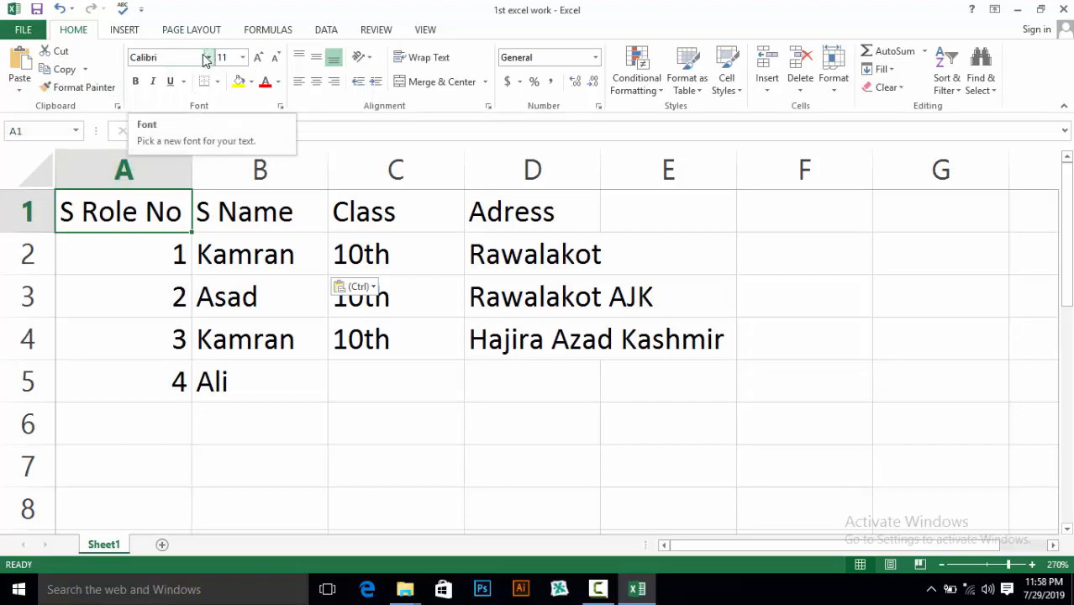
double_click(184, 211)
left_click_drag(186, 211, 61, 211)
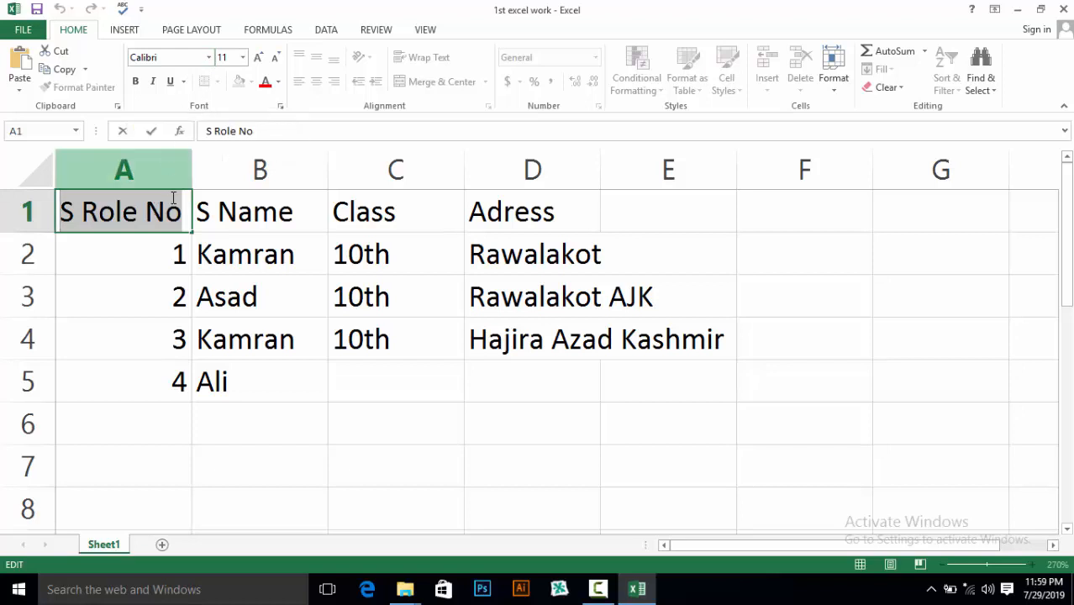
left_click(208, 57)
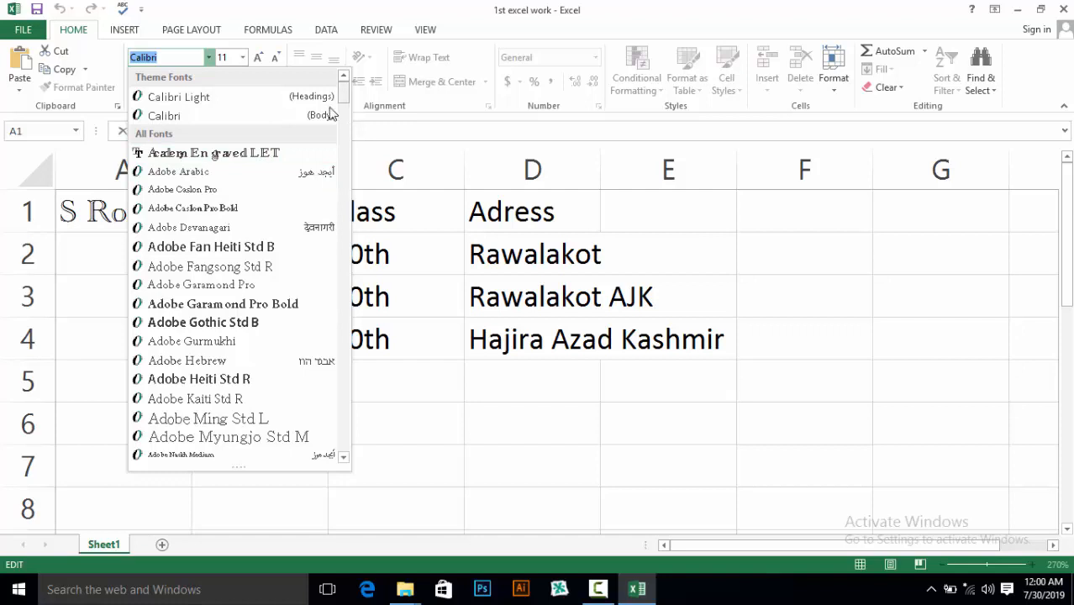
left_click(231, 324)
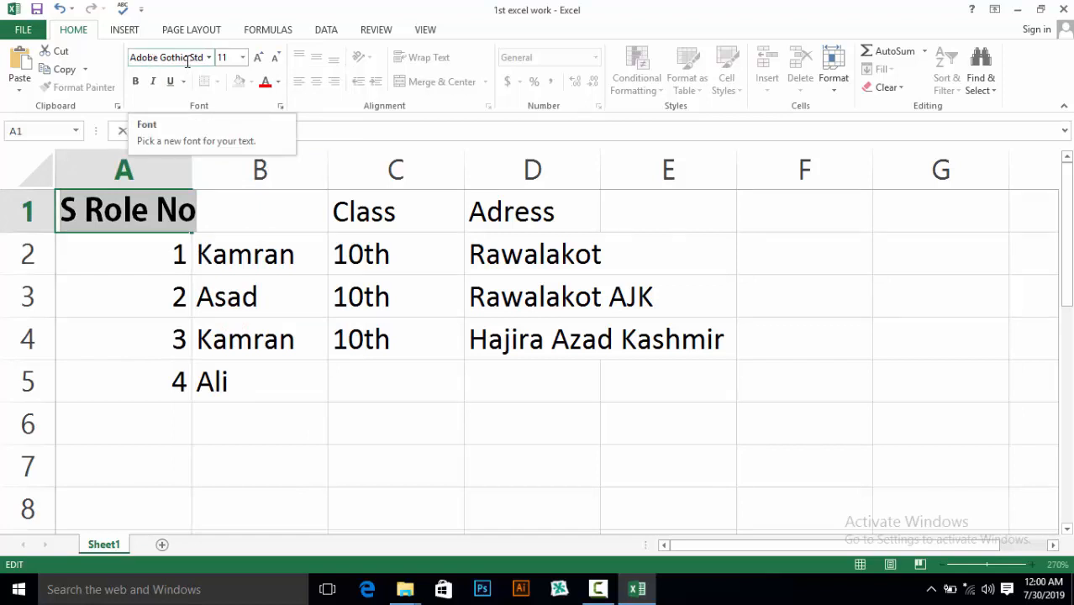
left_click(141, 244)
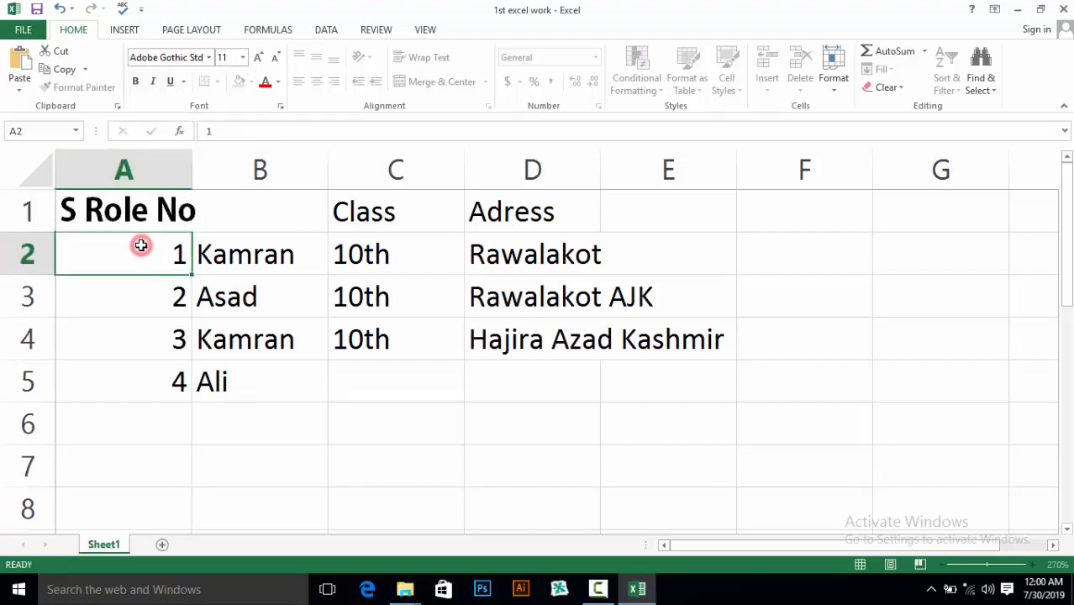
left_click(143, 211)
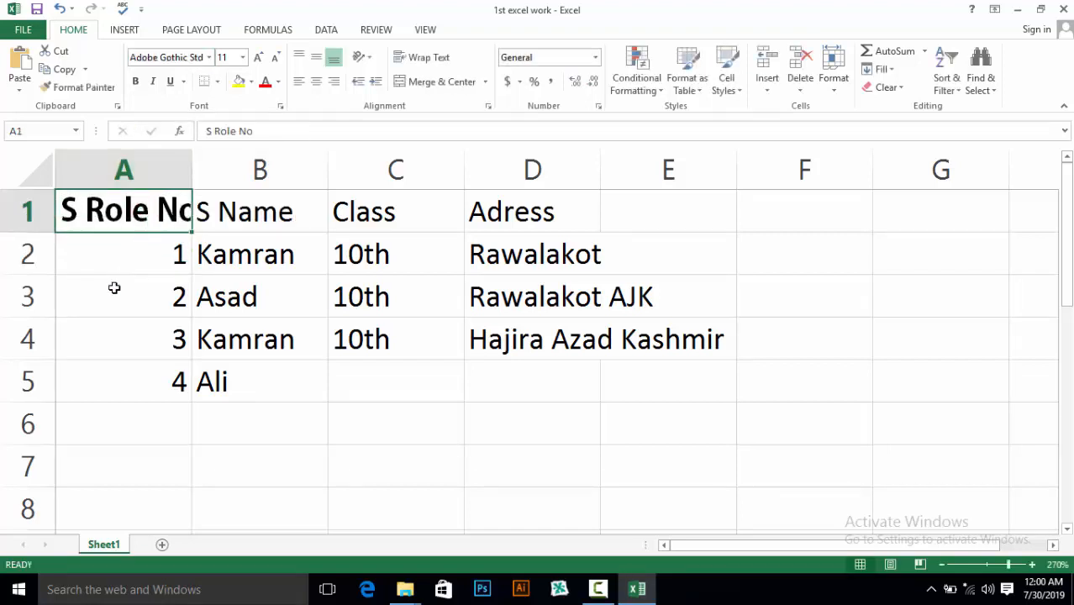
- Set the font size of the whole "S Role No" heading text in cell A1 to 12
left_click(299, 221)
left_click(149, 215)
double_click(180, 214)
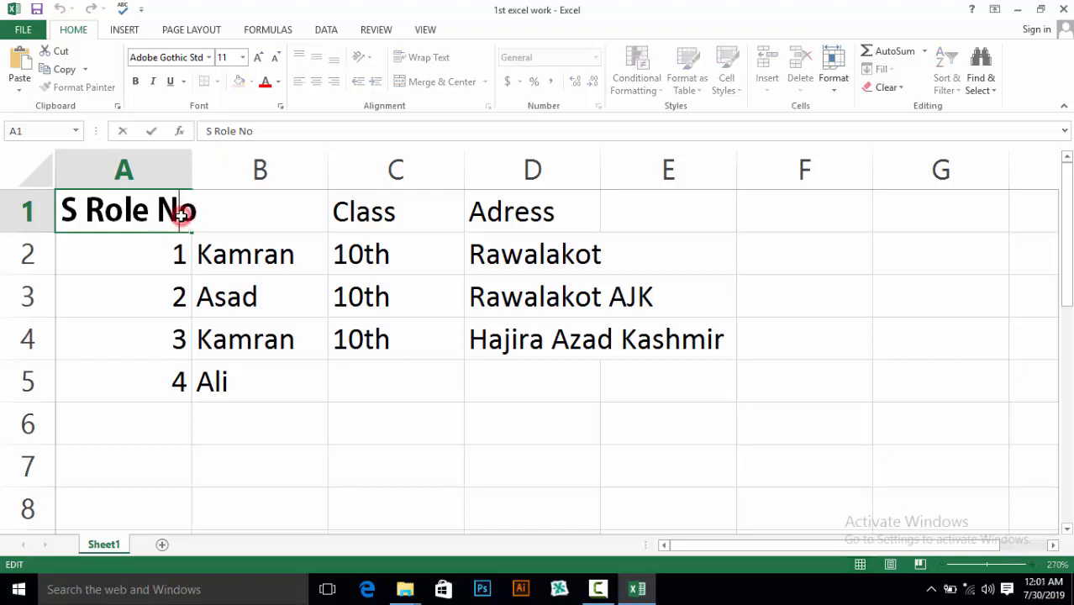
left_click_drag(64, 210, 196, 210)
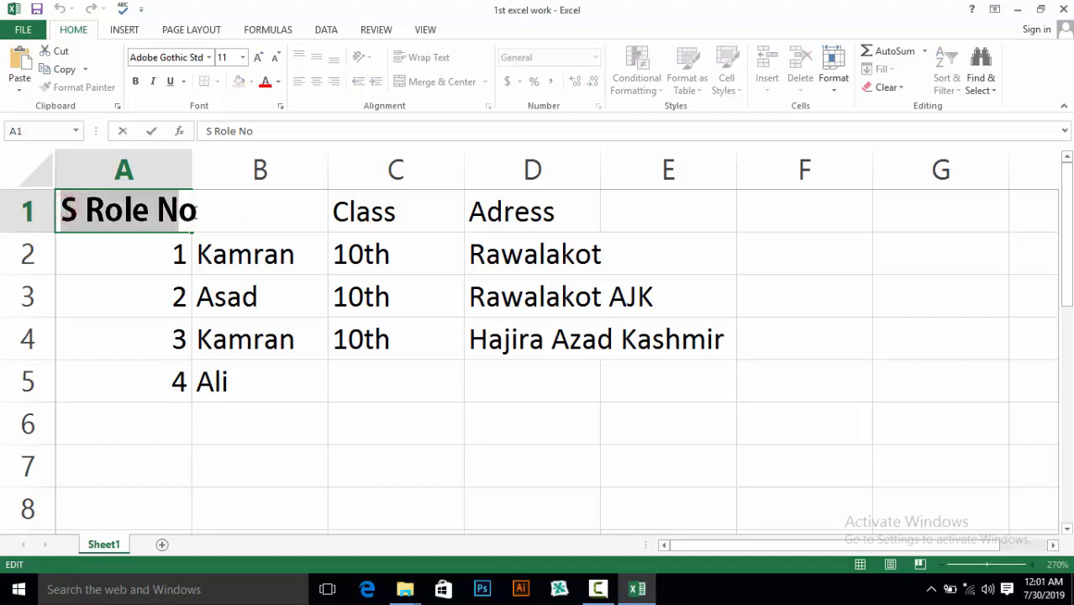
left_click(242, 56)
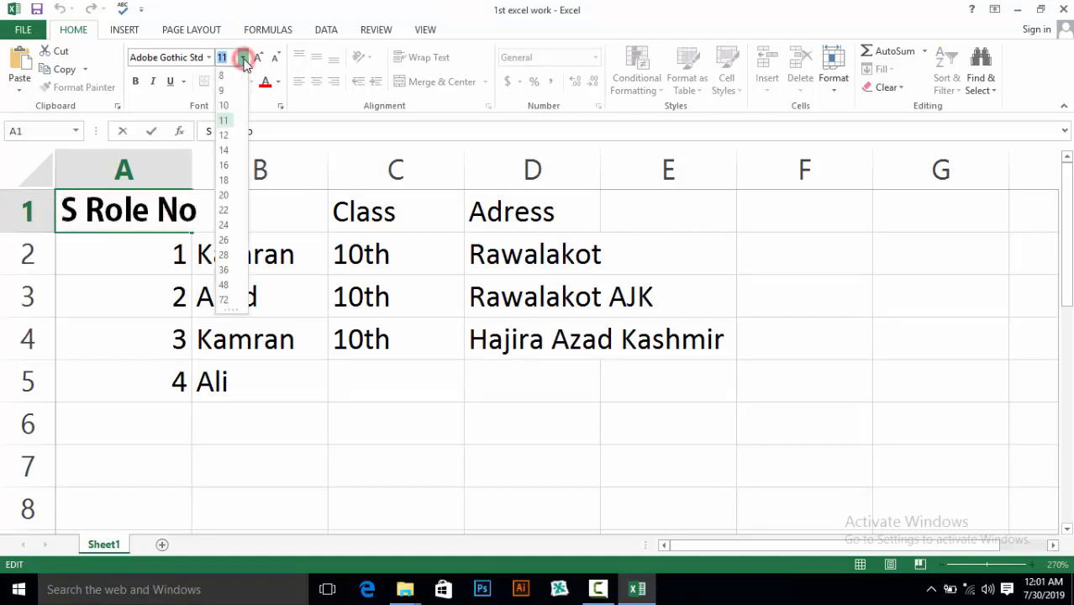
left_click(224, 136)
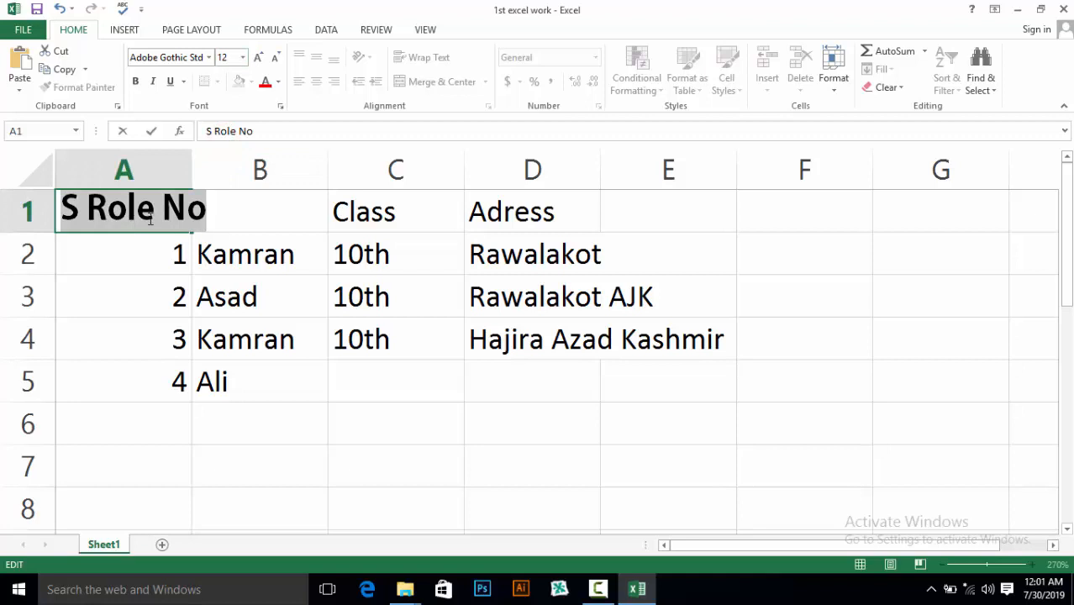
left_click(155, 245)
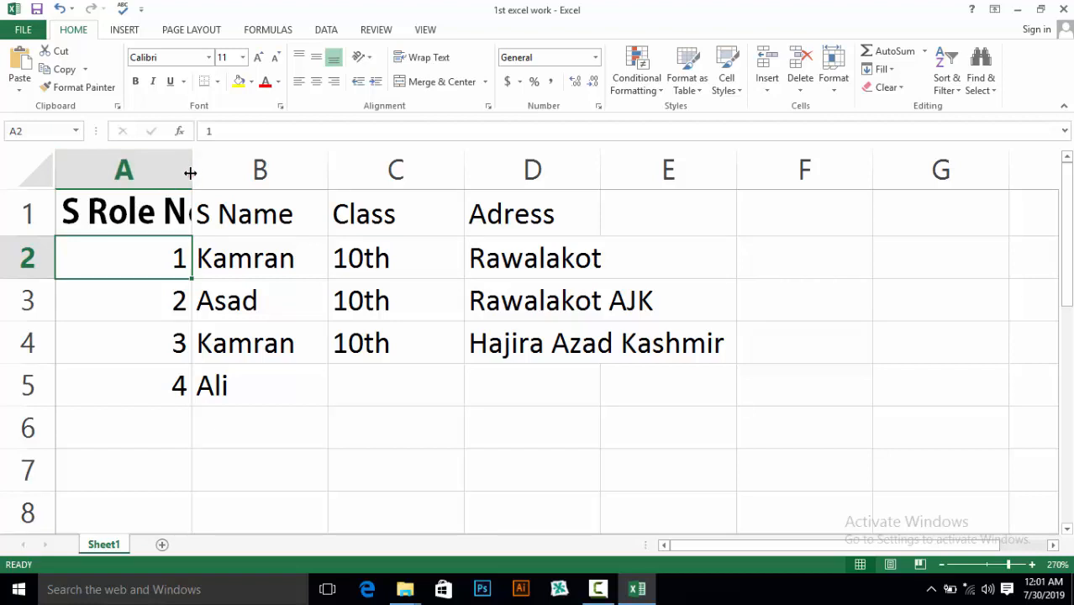
- Widen column A just enough to fit the enlarged "S Role No" heading
left_click_drag(191, 172, 215, 170)
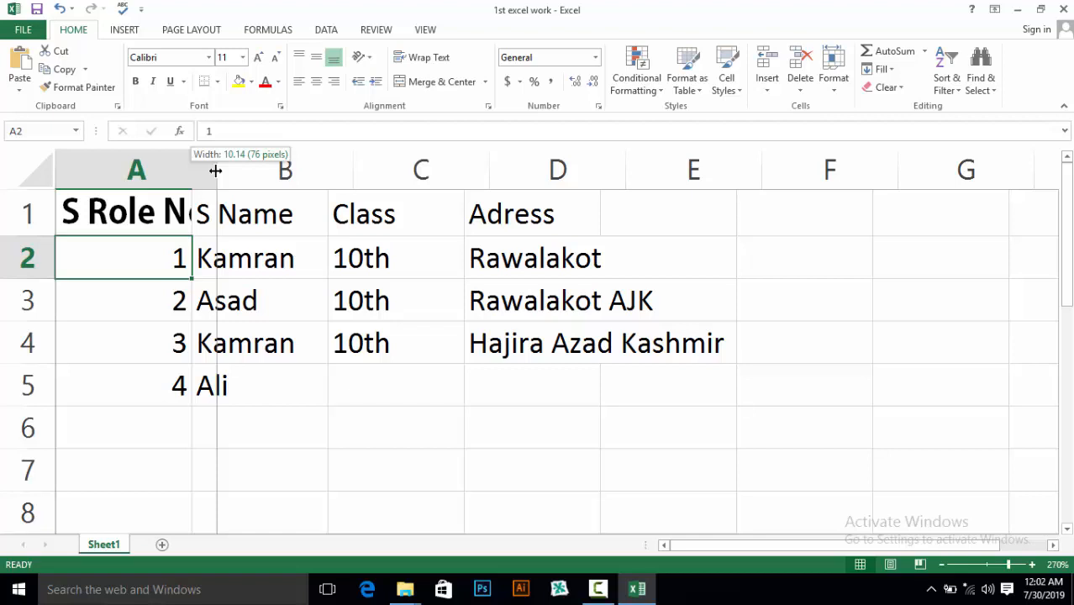
left_click_drag(215, 171, 216, 171)
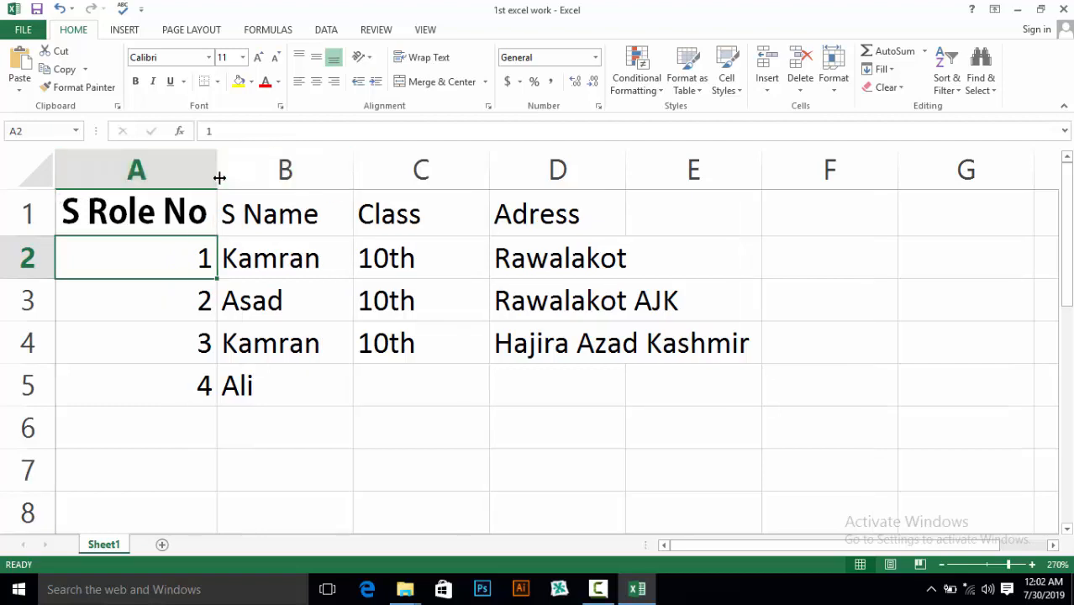
left_click_drag(217, 177, 206, 158)
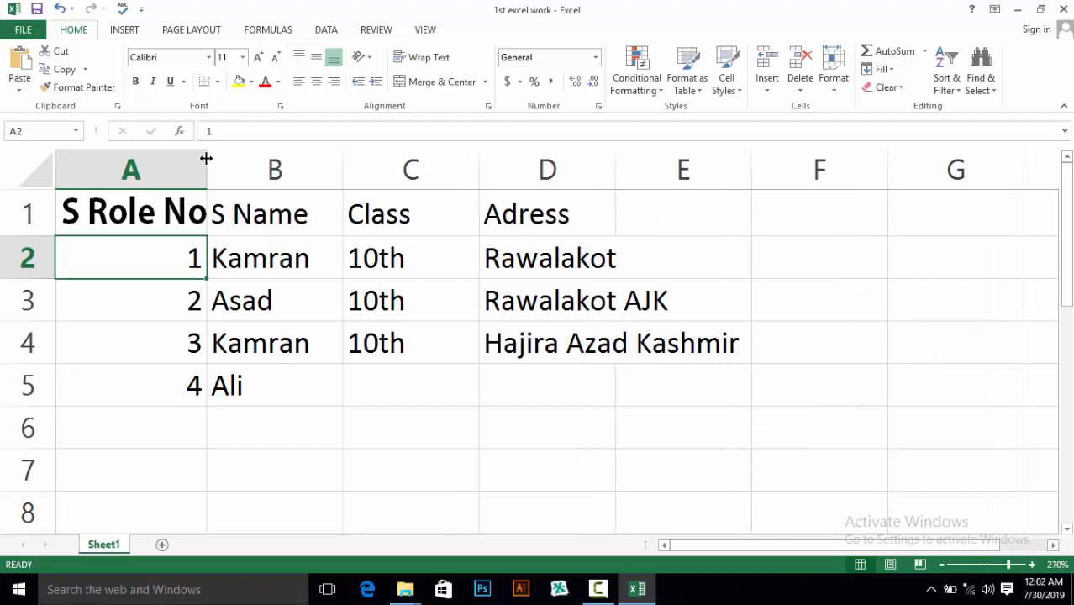
left_click(167, 211)
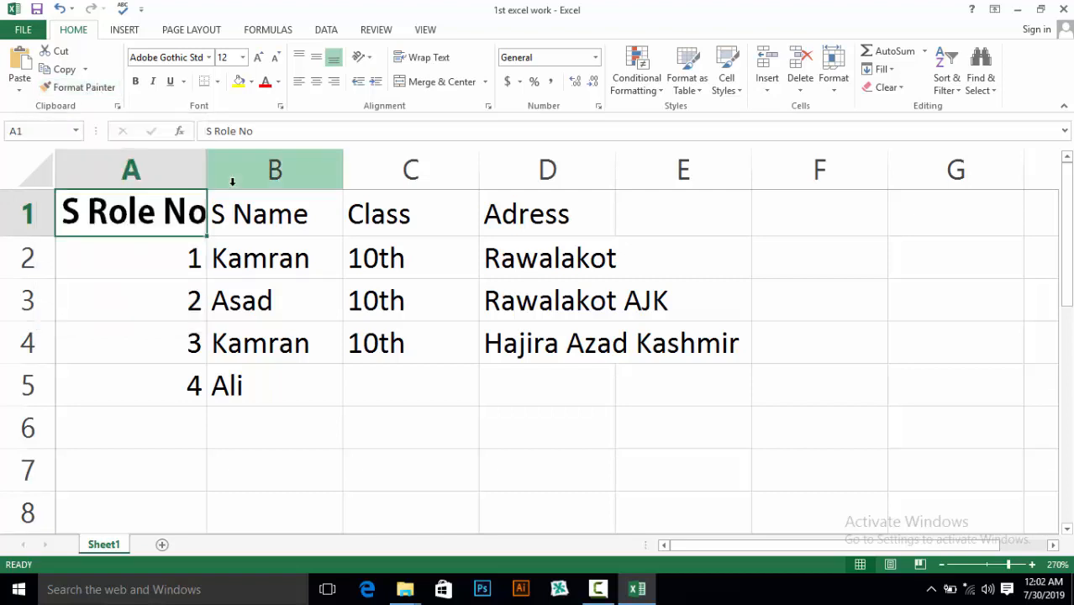
double_click(181, 214)
double_click(206, 212)
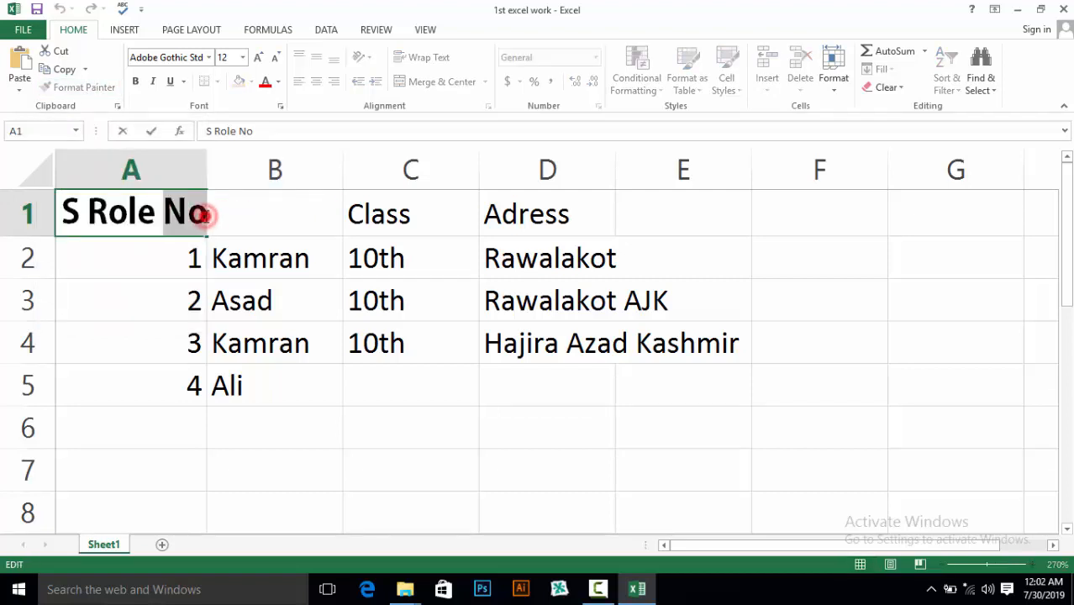
left_click_drag(204, 211, 61, 211)
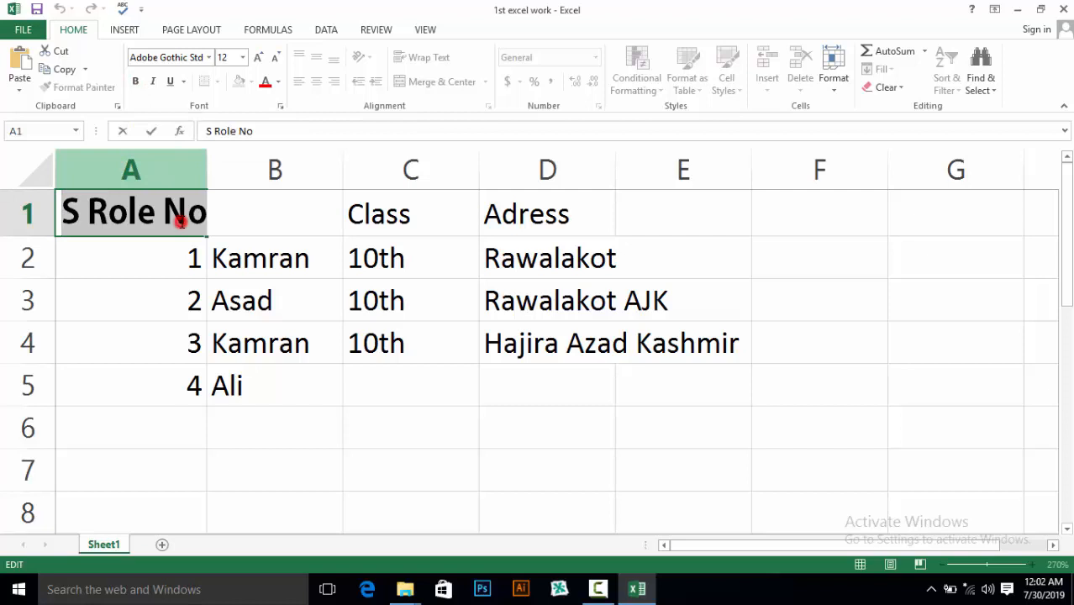
left_click(181, 212)
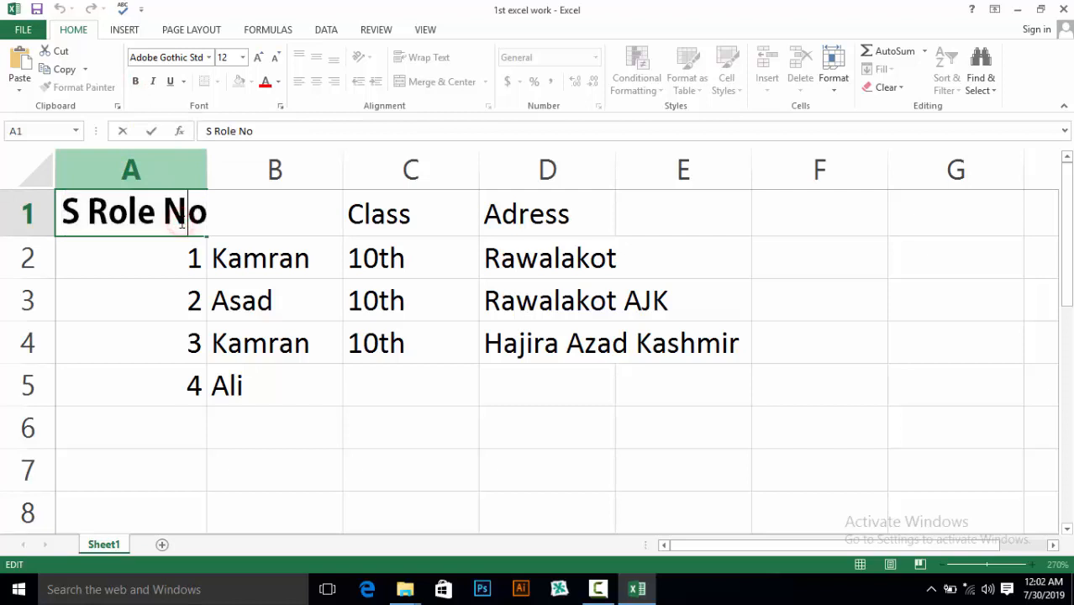
left_click(311, 238)
- Copy the formatting of heading cell A1 onto the "Adress" heading in D1 with Format Painter and compare both cells' font settings
left_click(173, 214)
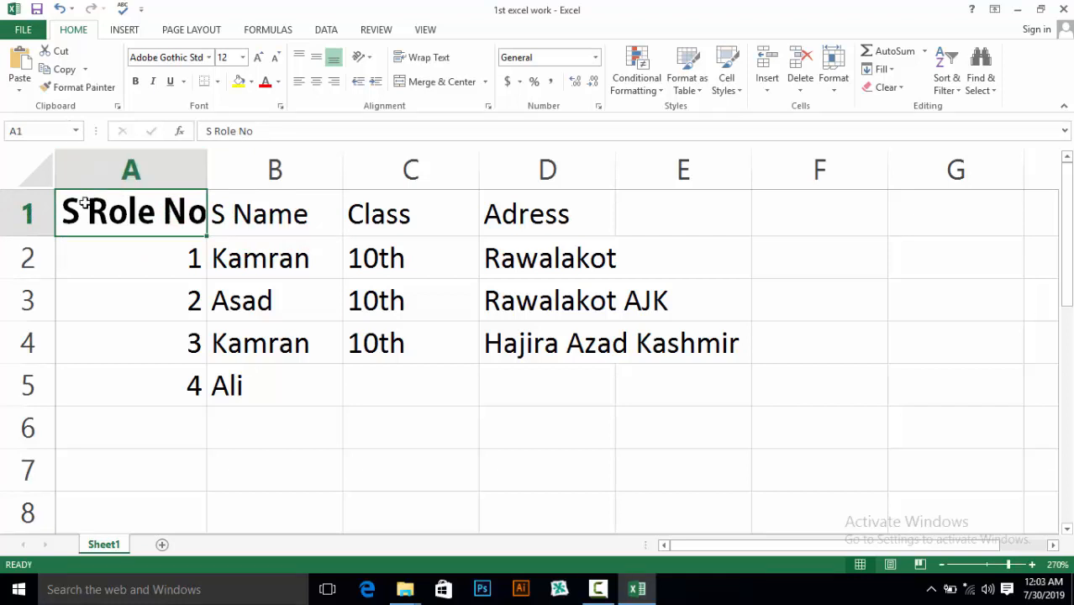
left_click(84, 88)
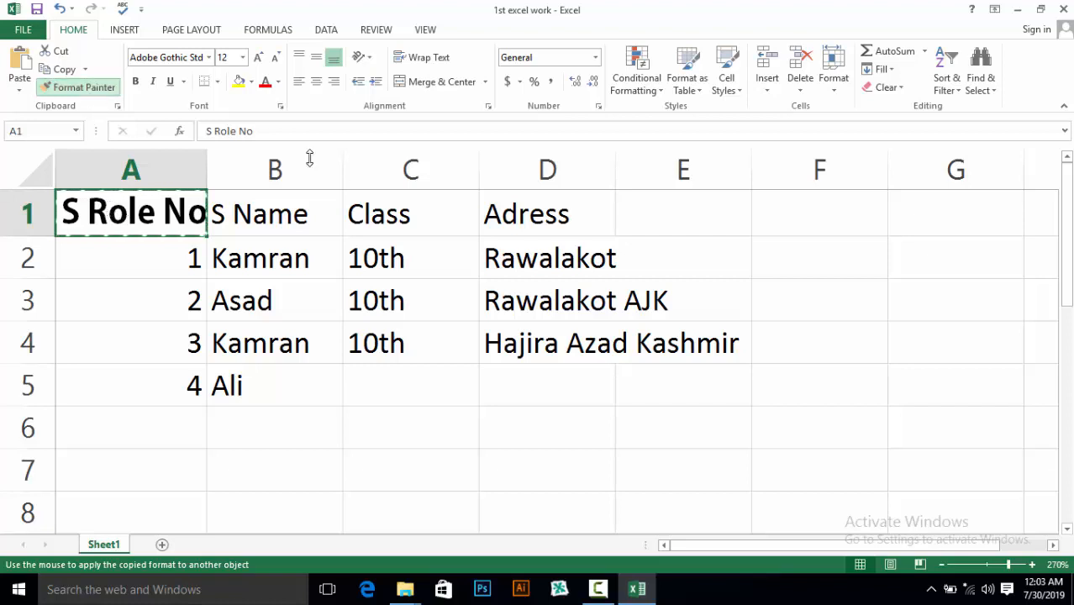
left_click(527, 214)
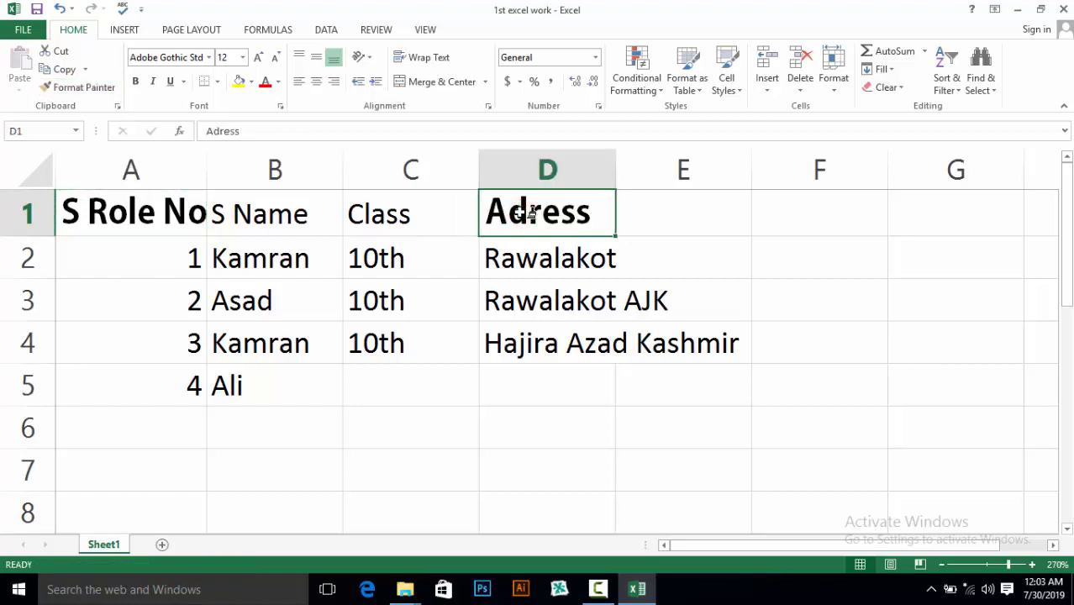
left_click(131, 222)
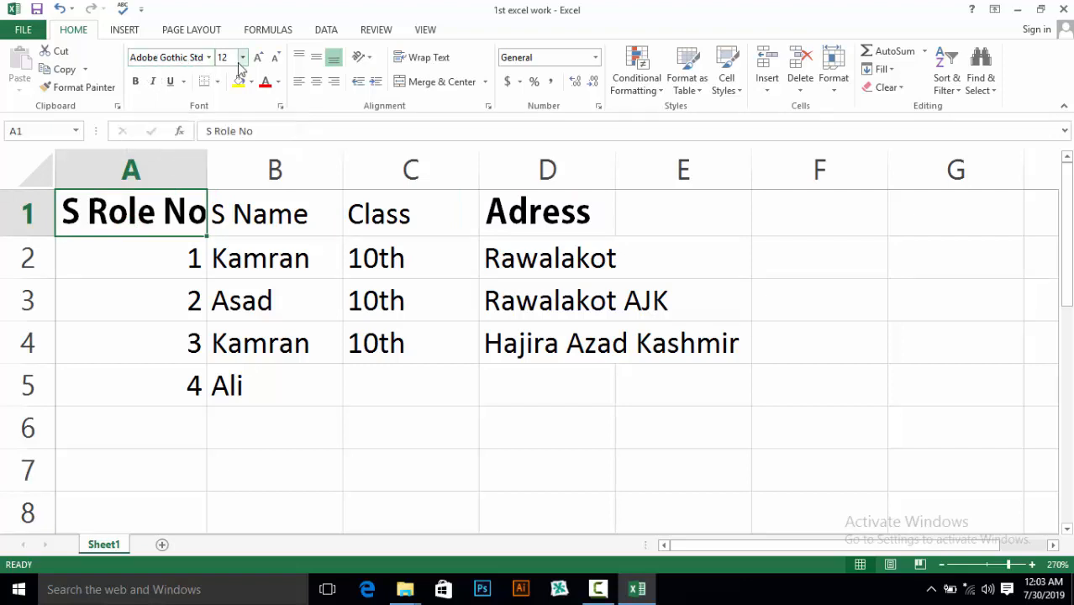
left_click(507, 220)
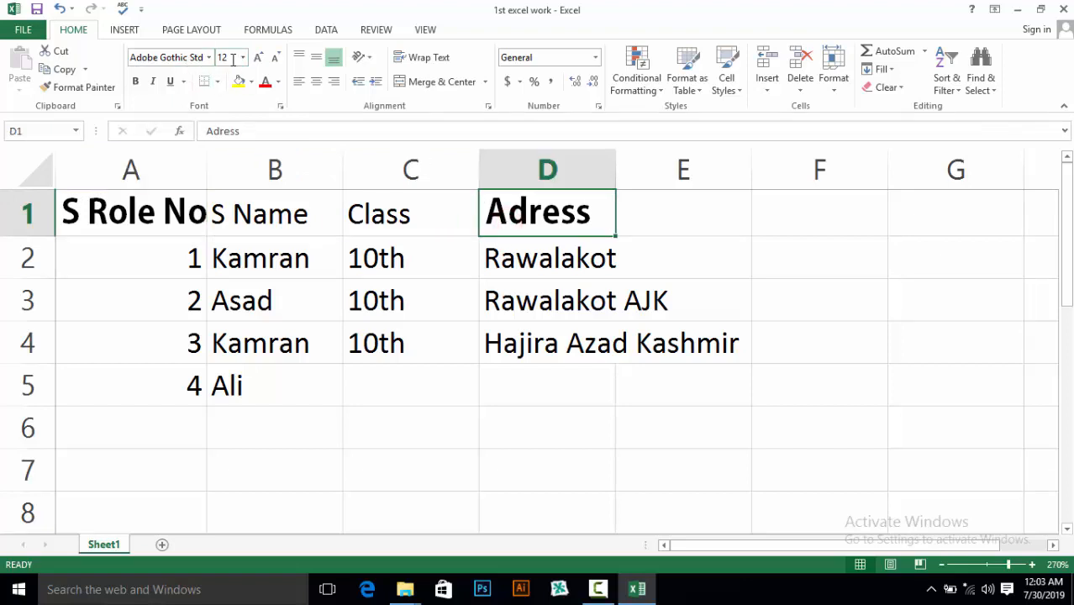
- Apply the formatting of cell A1 to the "S Name" and "Class" headings with a locked Format Painter, and switch it off
left_click(177, 220)
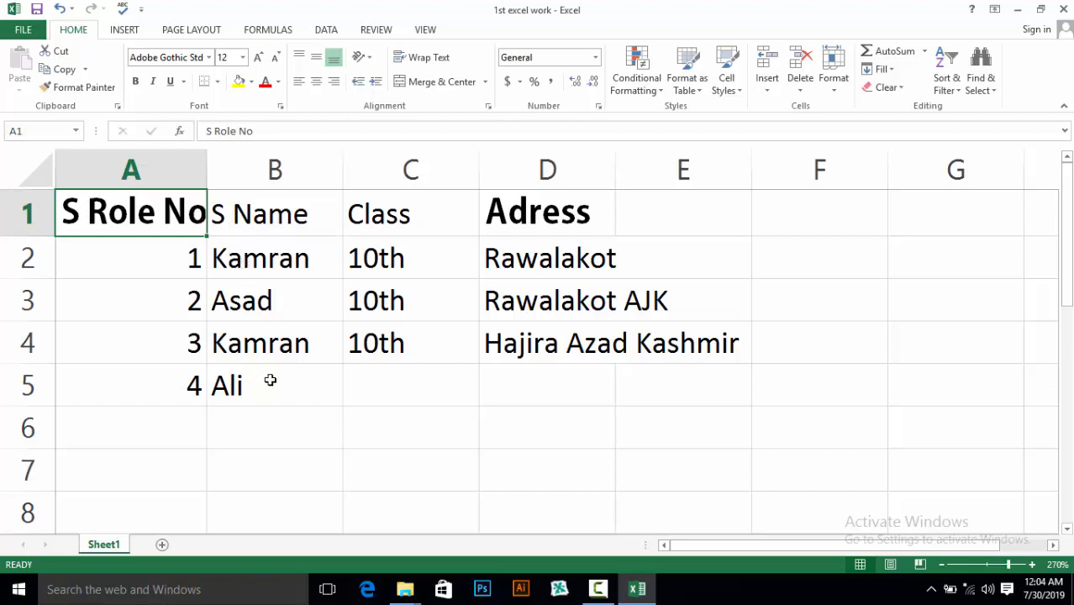
left_click(99, 223)
left_click(125, 216)
left_click(149, 216)
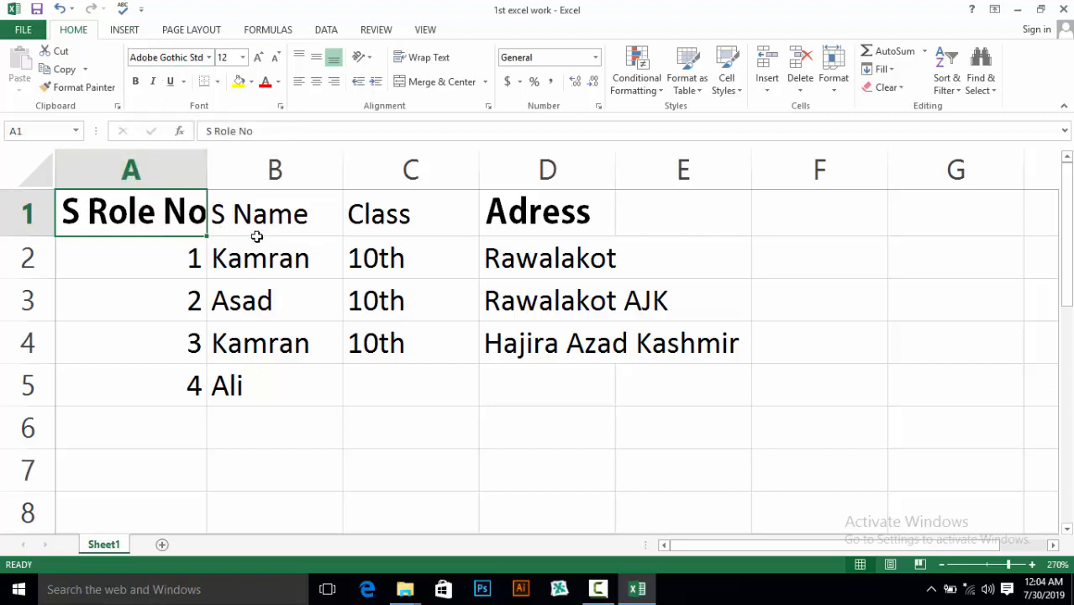
left_click(73, 95)
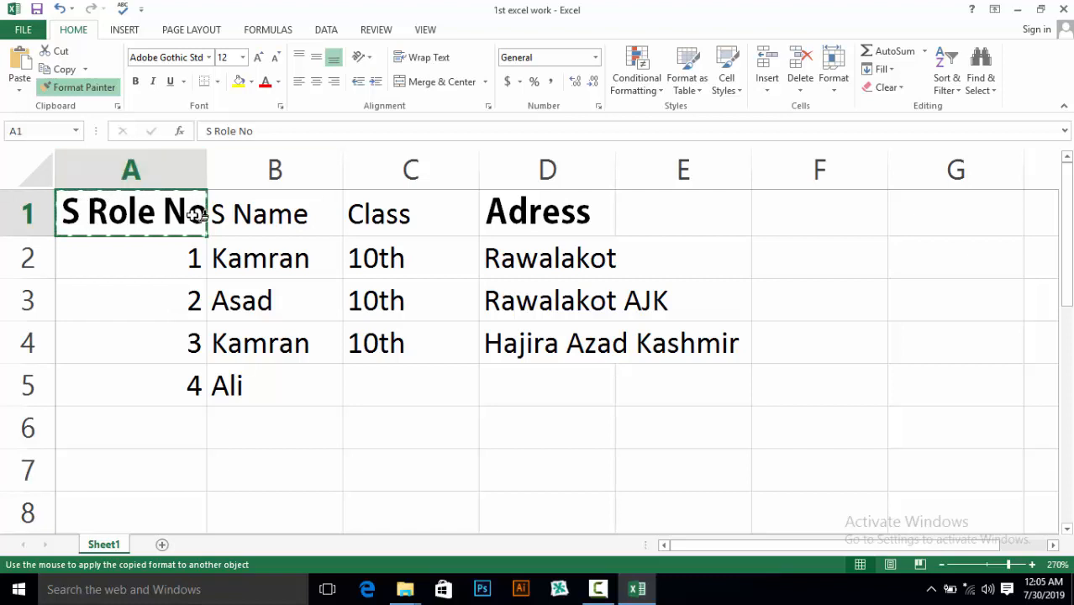
left_click(303, 216)
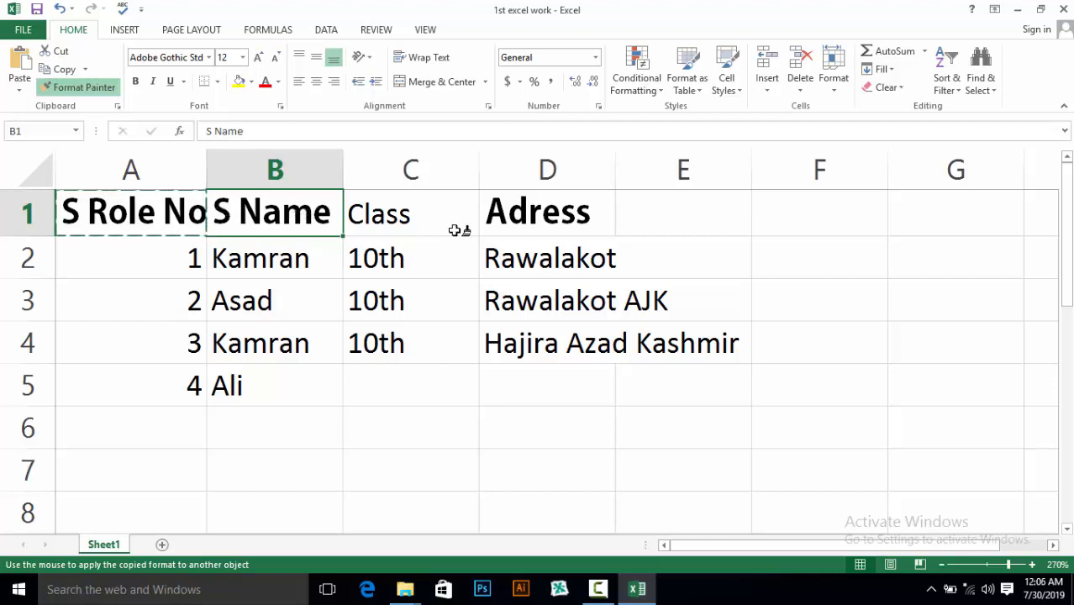
left_click(393, 210)
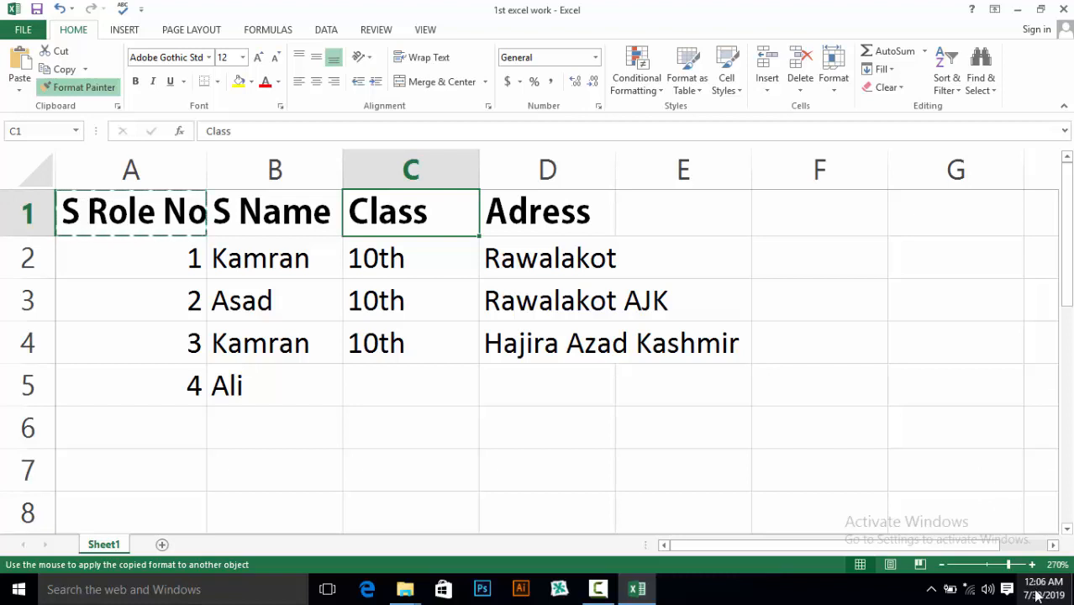
mouse_move(1042, 595)
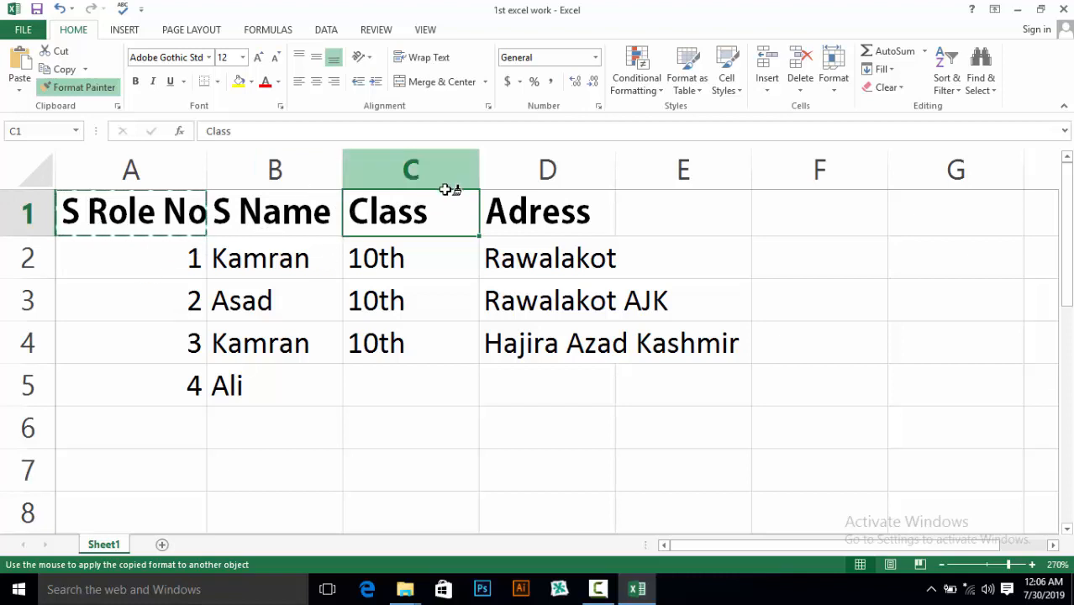
left_click(84, 87)
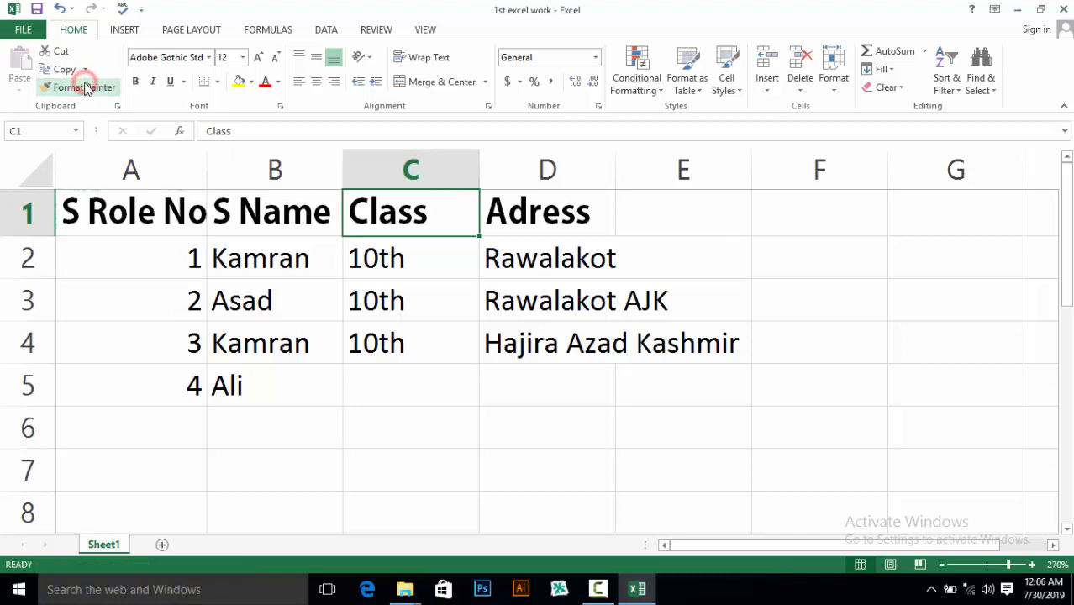
left_click(645, 223)
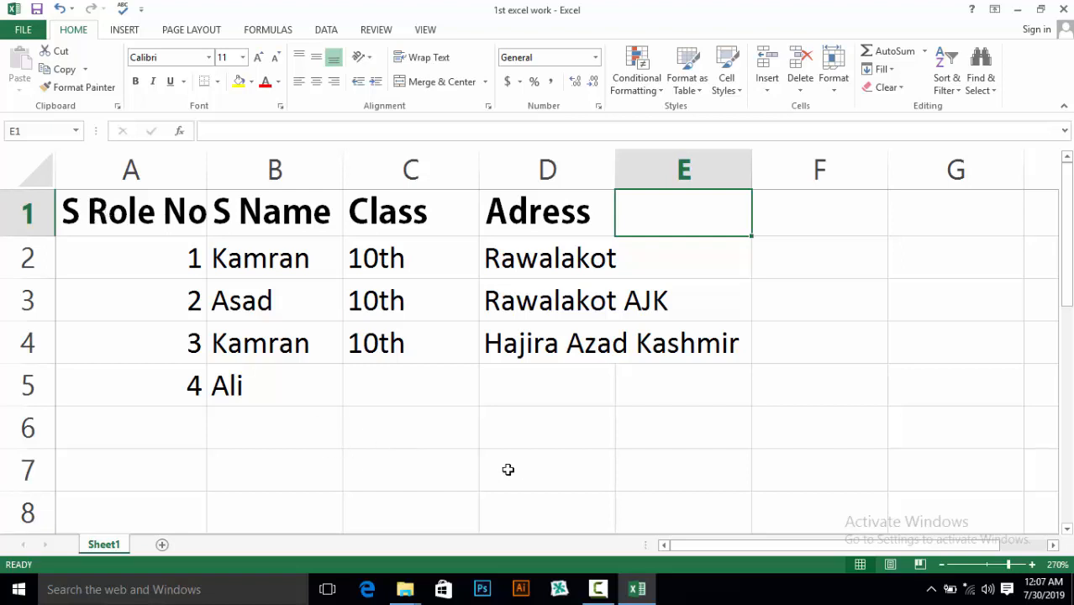
left_click(602, 587)
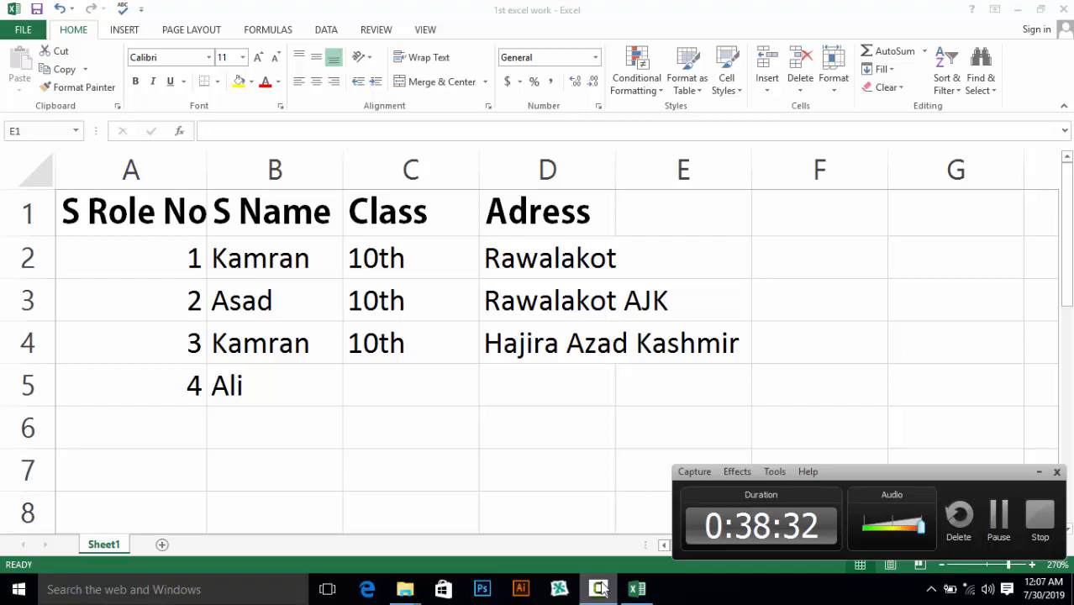
left_click(853, 303)
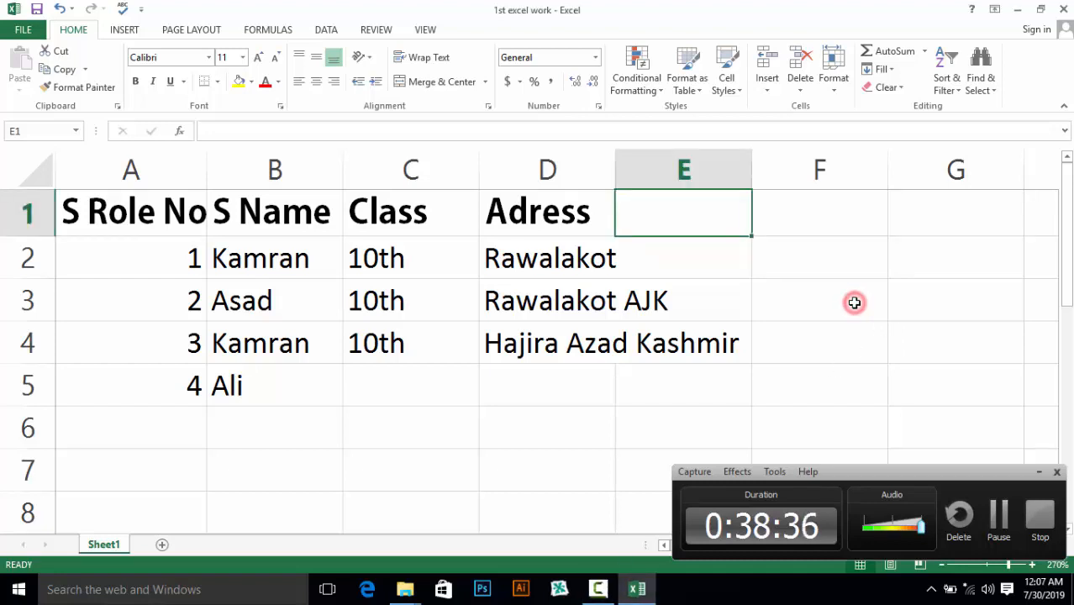
left_click(1039, 473)
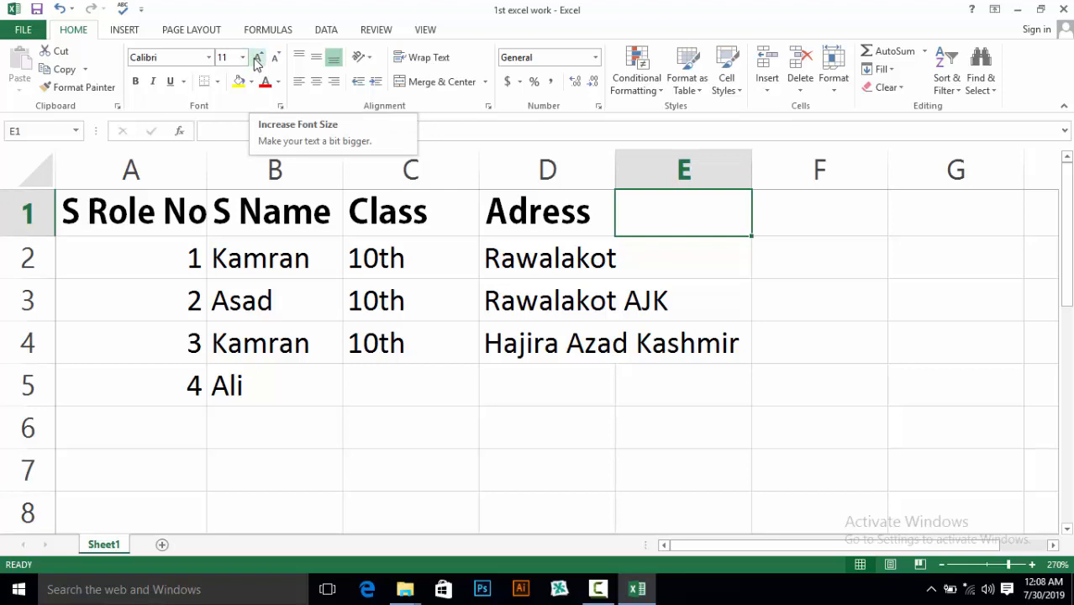
- Enlarge the font of the roll number in cell A2 through successive size increments up to 48
left_click(295, 211)
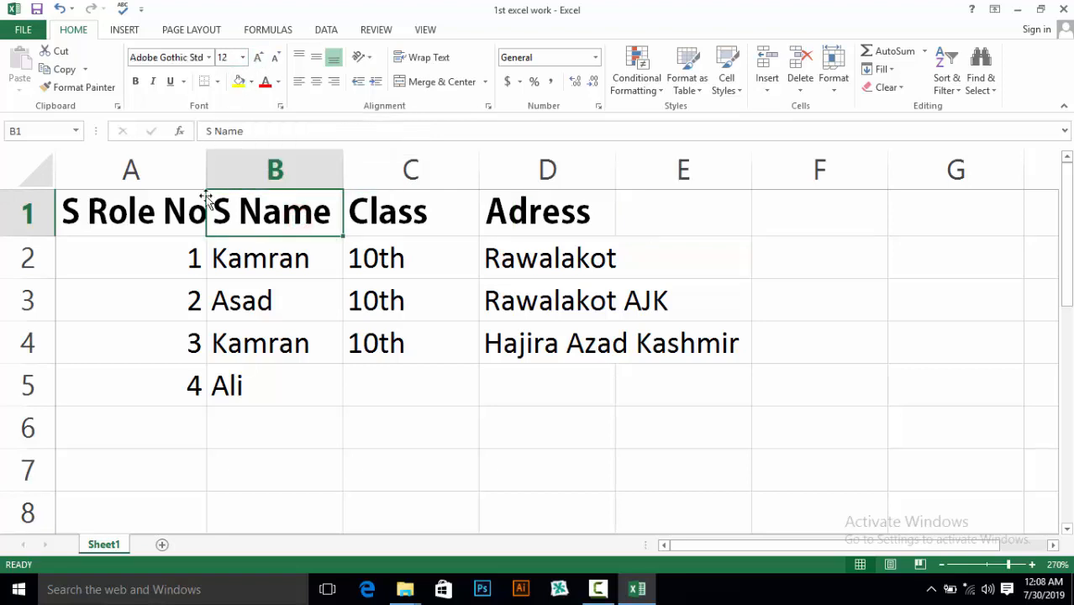
left_click(180, 268)
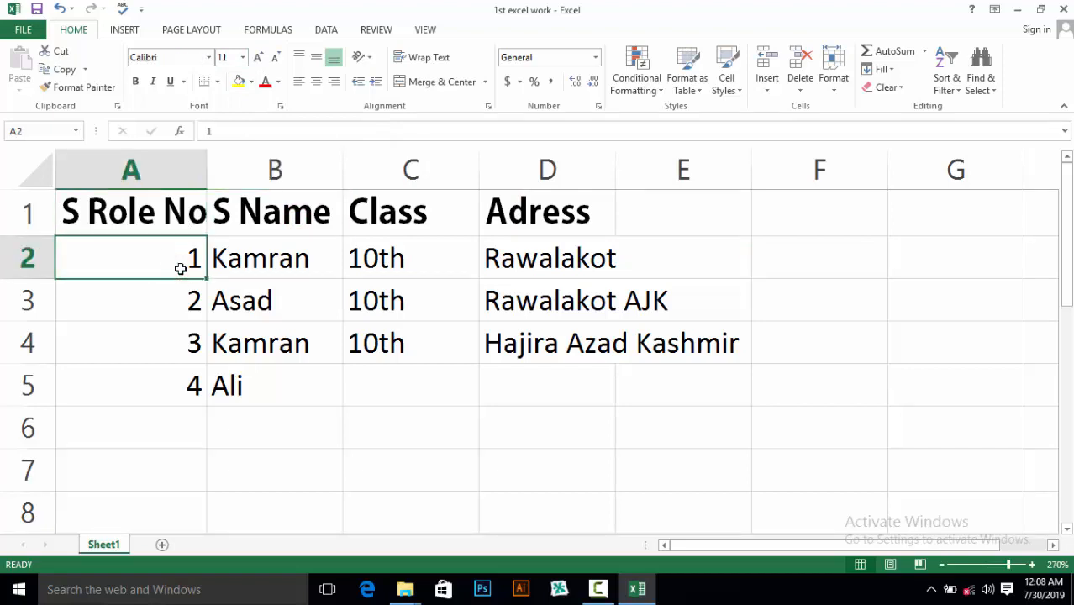
left_click(258, 59)
left_click(258, 59)
left_click(258, 59)
left_click(258, 58)
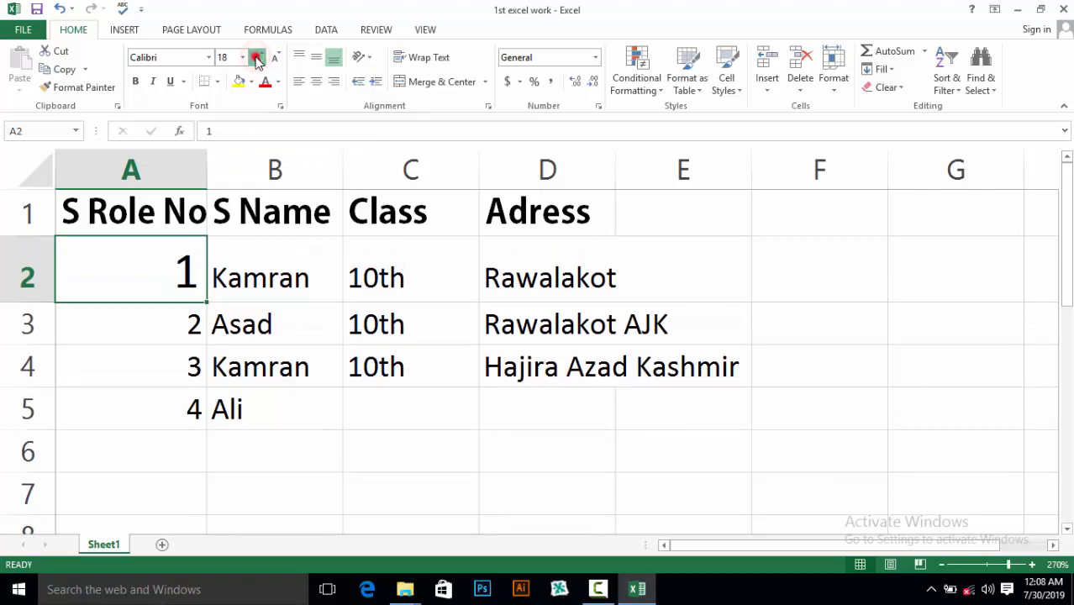
left_click(258, 58)
left_click(258, 58)
left_click(258, 59)
left_click(258, 59)
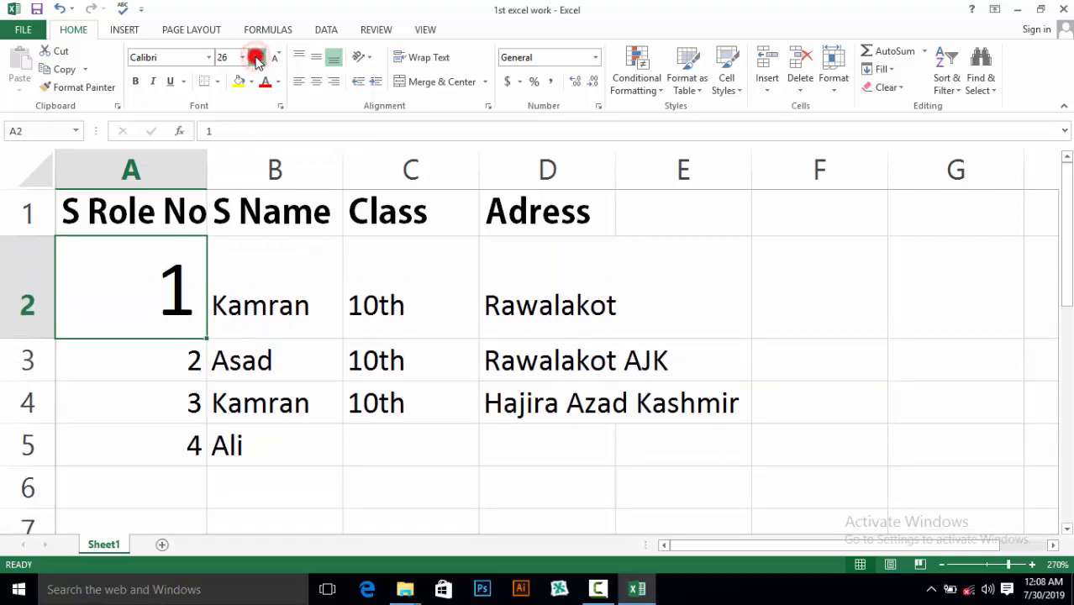
left_click(258, 59)
left_click(258, 59)
left_click(258, 59)
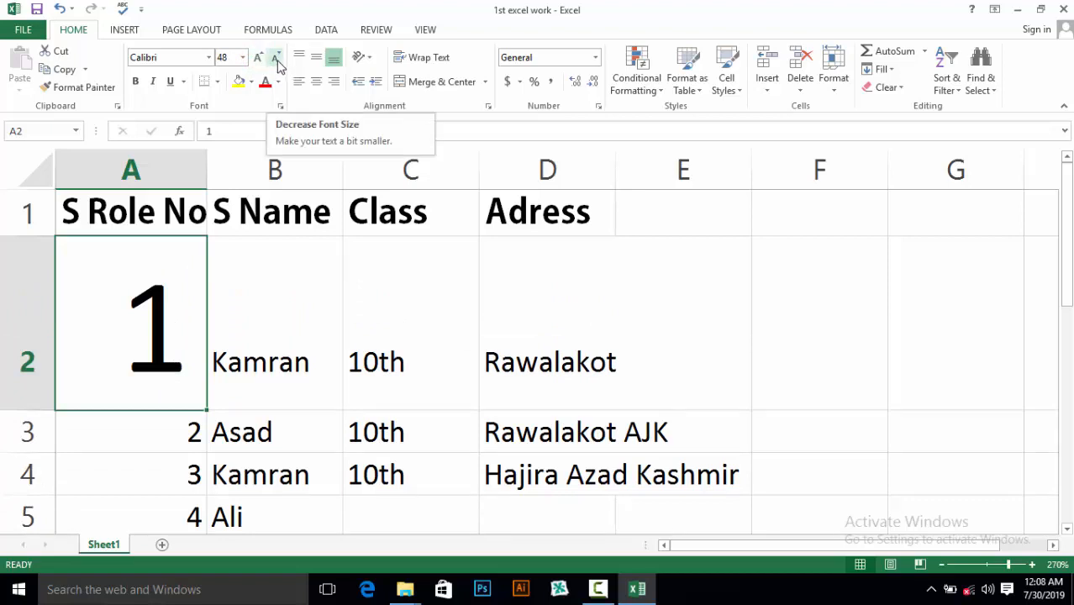
- Shrink the font of cell A2 through successive size decrements to 8, and set its size back to 11
left_click(277, 61)
left_click(278, 61)
left_click(277, 60)
left_click(277, 60)
left_click(277, 61)
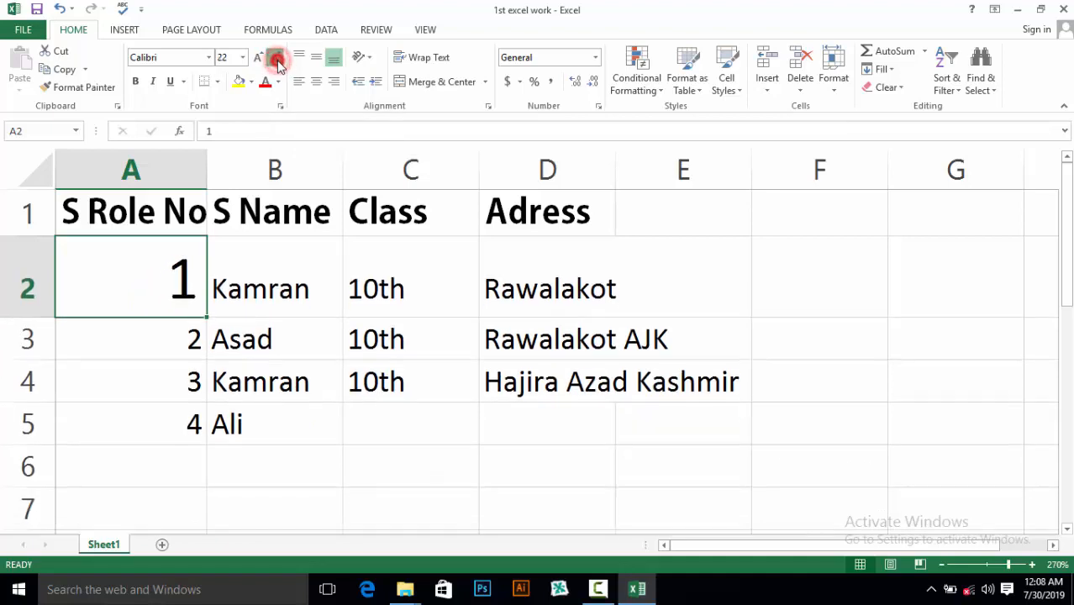
left_click(277, 60)
left_click(277, 60)
left_click(277, 61)
left_click(277, 61)
left_click(277, 61)
left_click(277, 61)
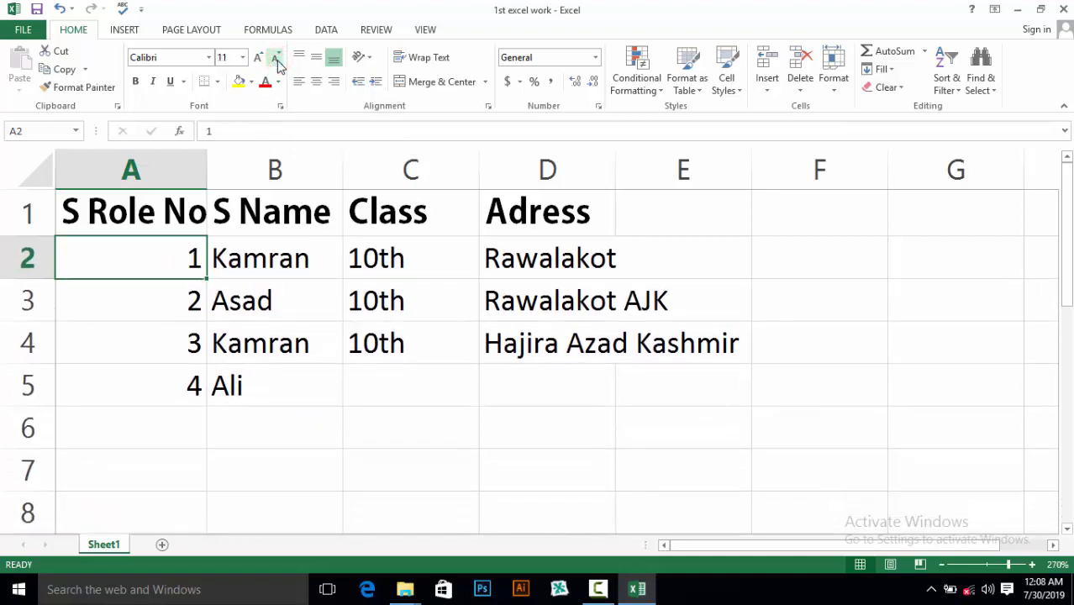
left_click(277, 61)
left_click(278, 60)
left_click(278, 61)
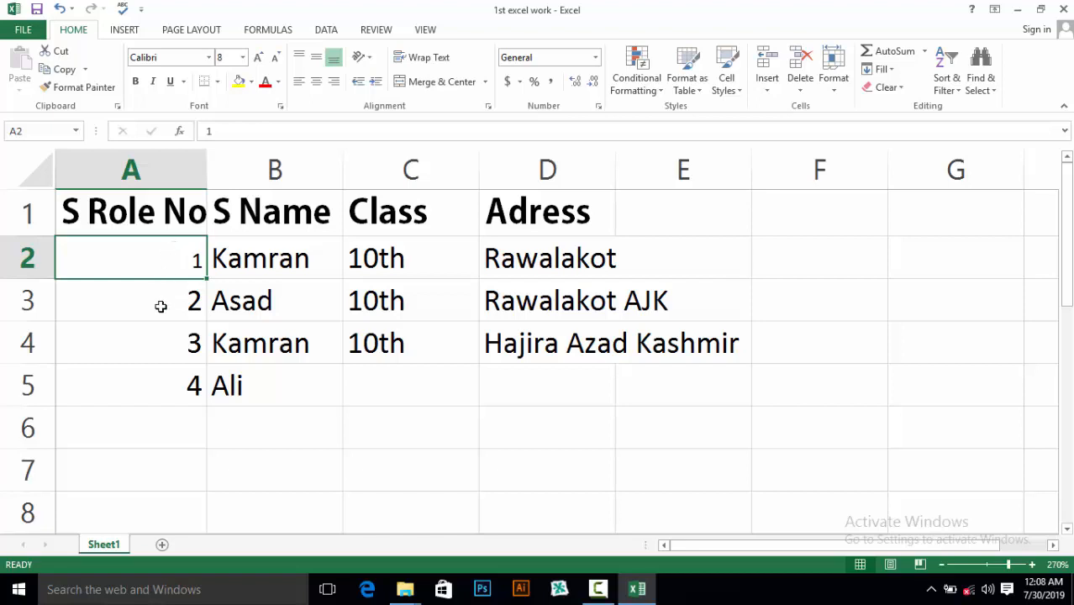
left_click(230, 57)
key("Return")
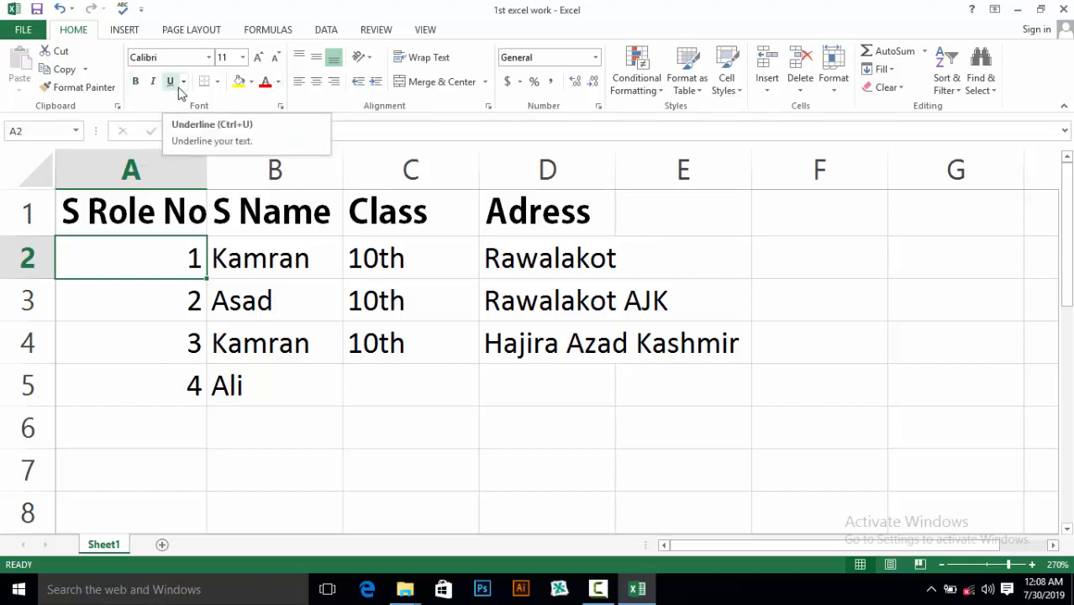
- Make the whole student name in cell B2 bold
left_click(234, 260)
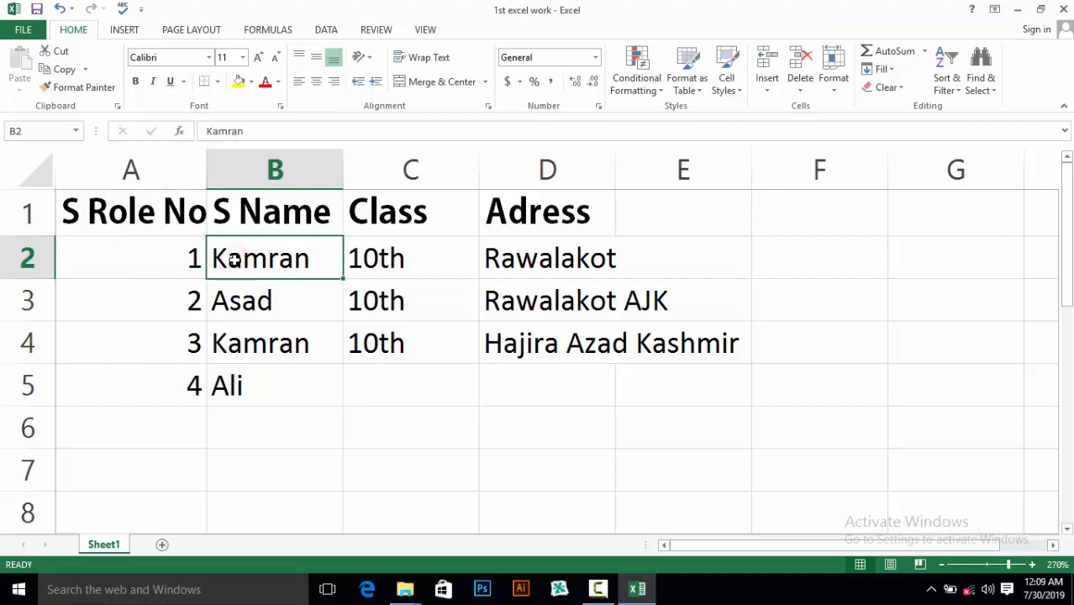
double_click(317, 268)
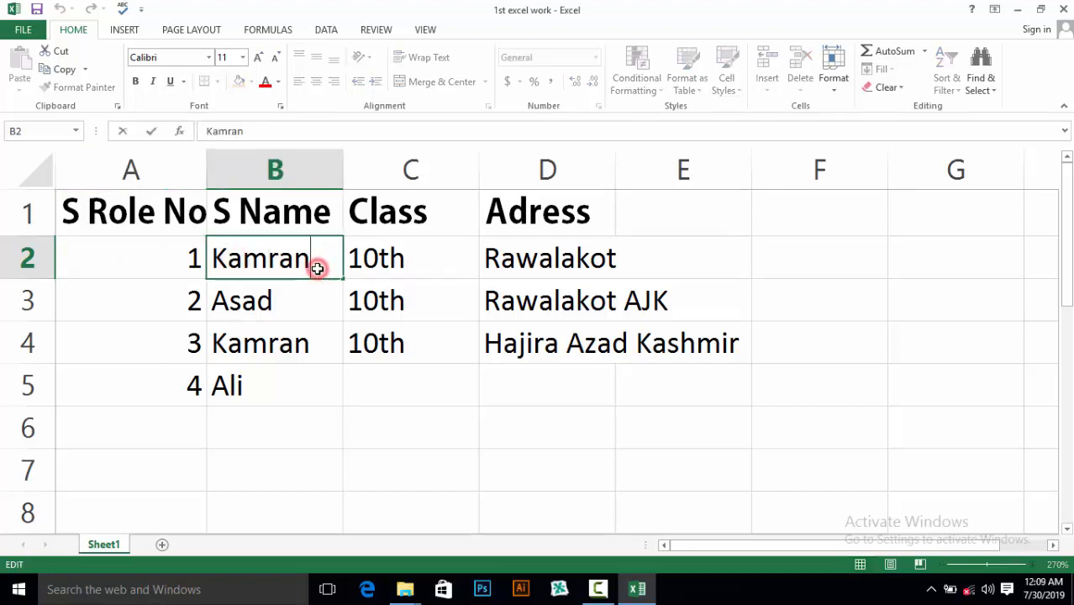
left_click(317, 269)
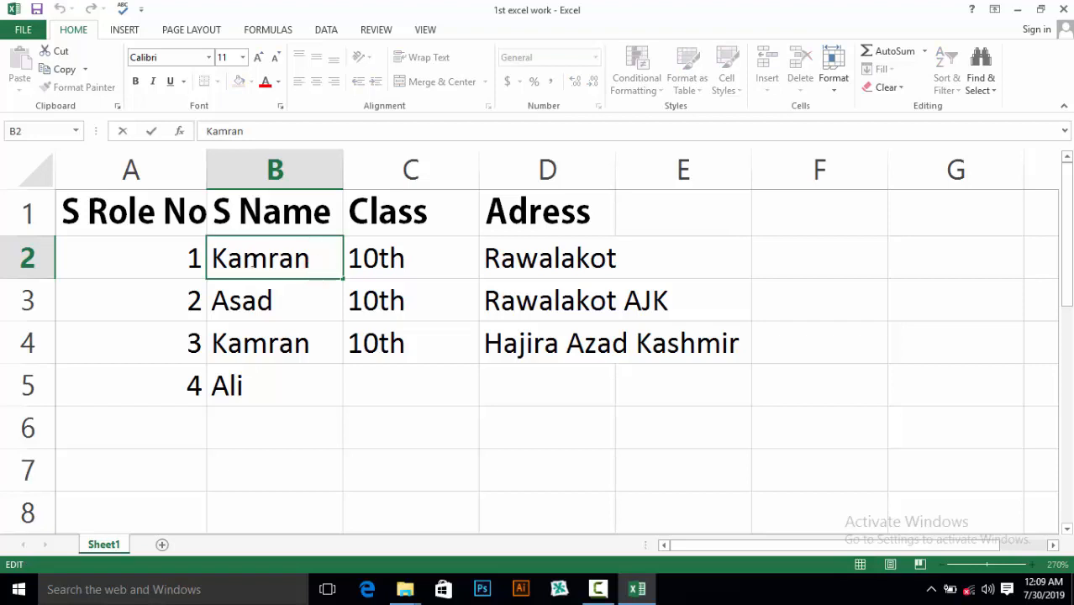
left_click_drag(310, 260, 210, 260)
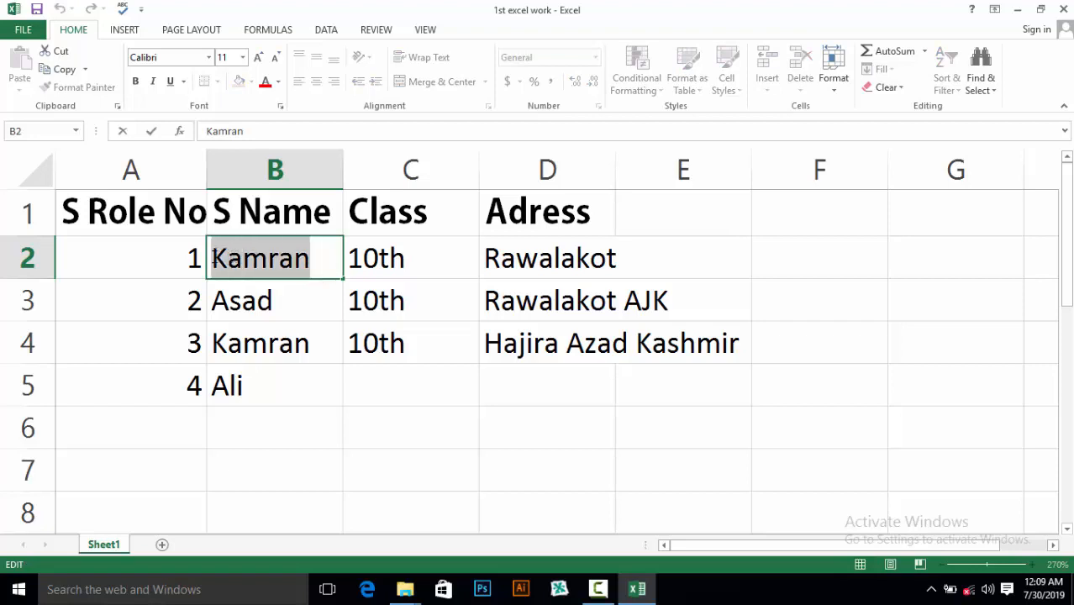
left_click(136, 82)
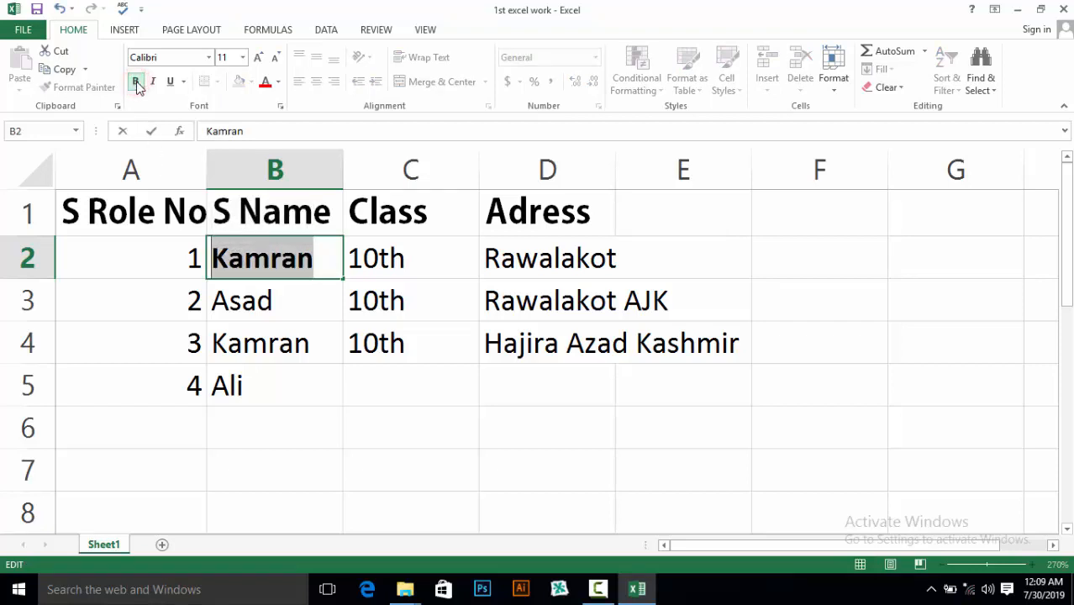
left_click(392, 272)
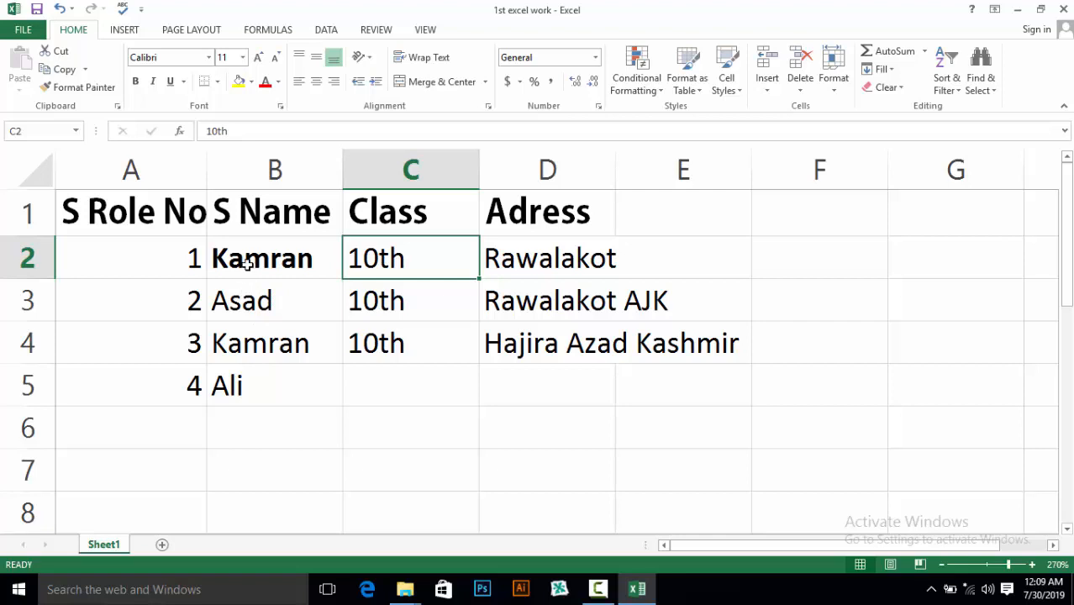
- Italicise the "10th" class text in cell C2
double_click(424, 261)
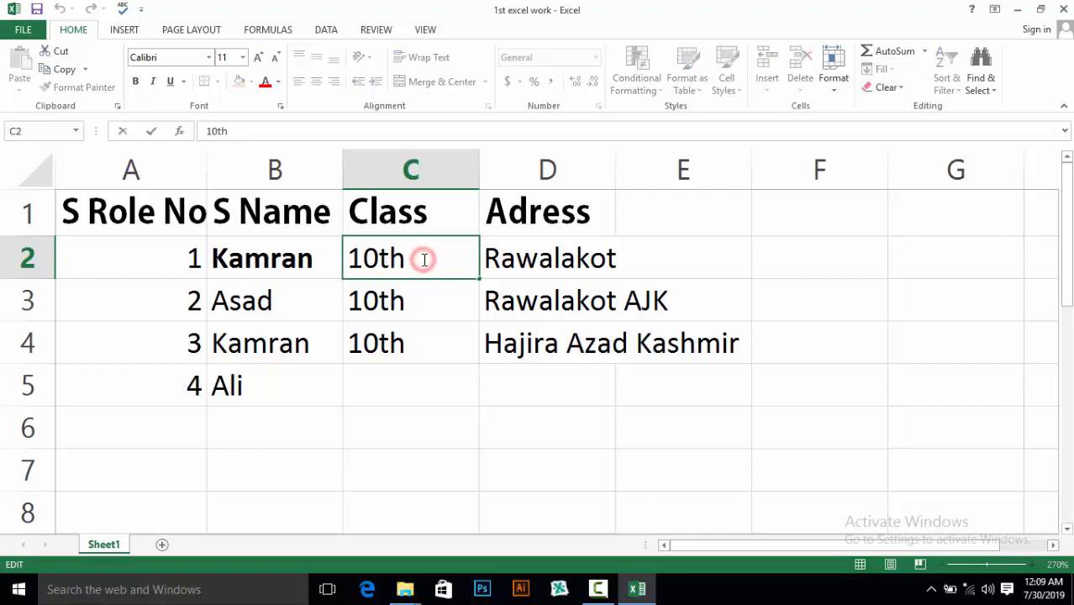
left_click_drag(407, 259, 346, 259)
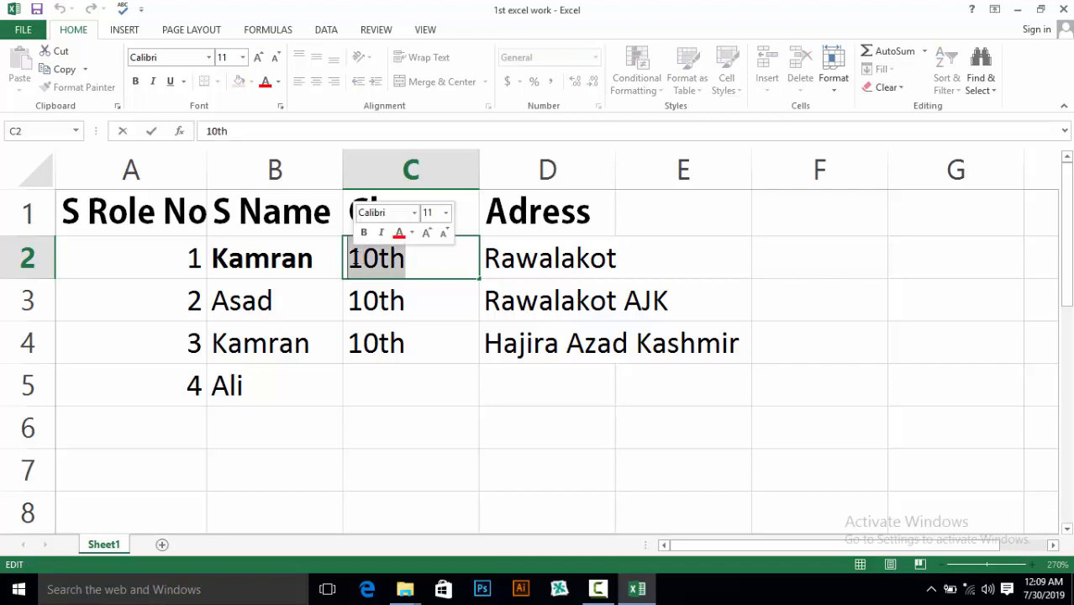
left_click(153, 81)
left_click(433, 271)
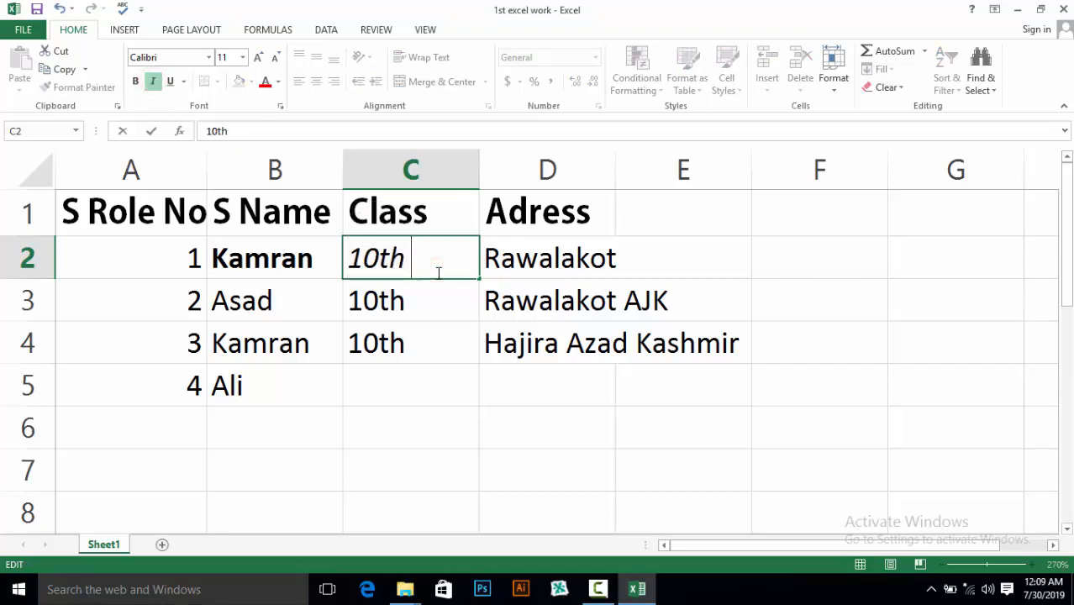
left_click(448, 312)
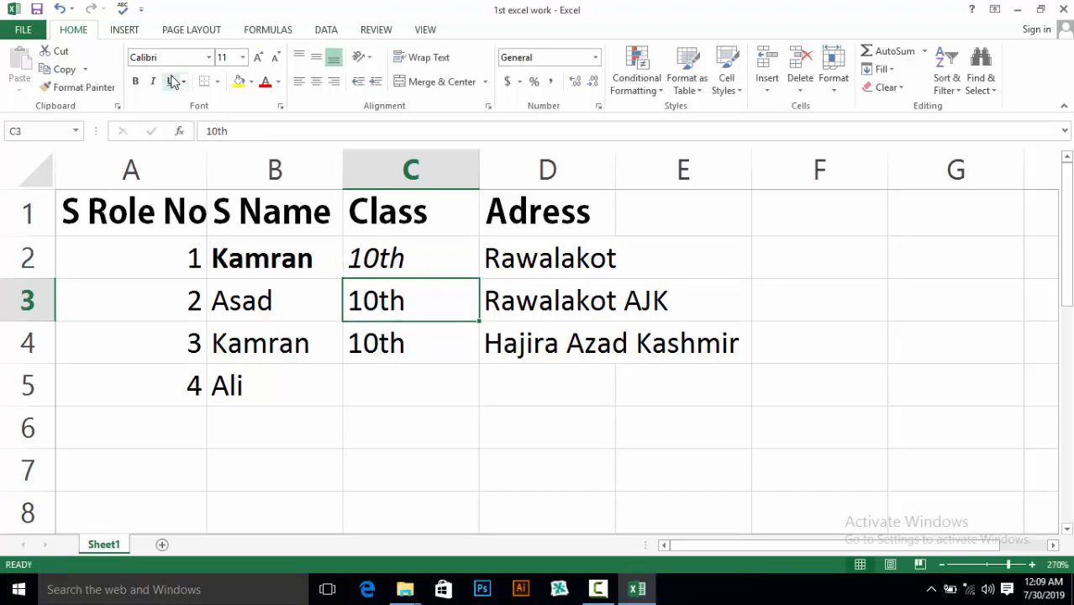
- Widen column D so that the longest address in the "Adress" column fits inside it
left_click(603, 254)
double_click(602, 254)
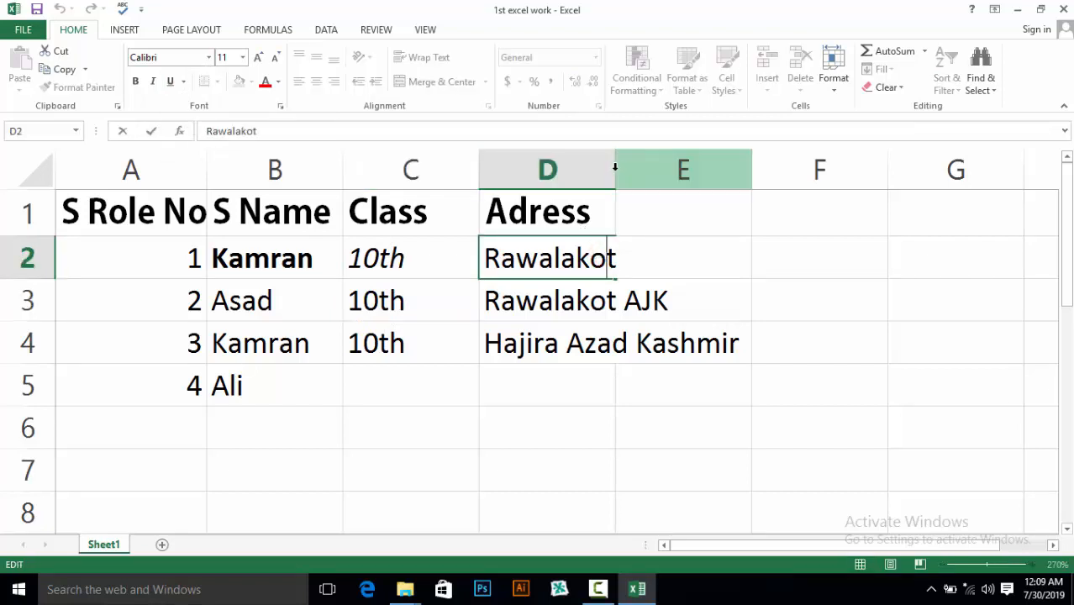
left_click(685, 235)
mouse_move(616, 168)
left_mouse_down()
mouse_move(746, 185)
mouse_move(623, 179)
left_mouse_up()
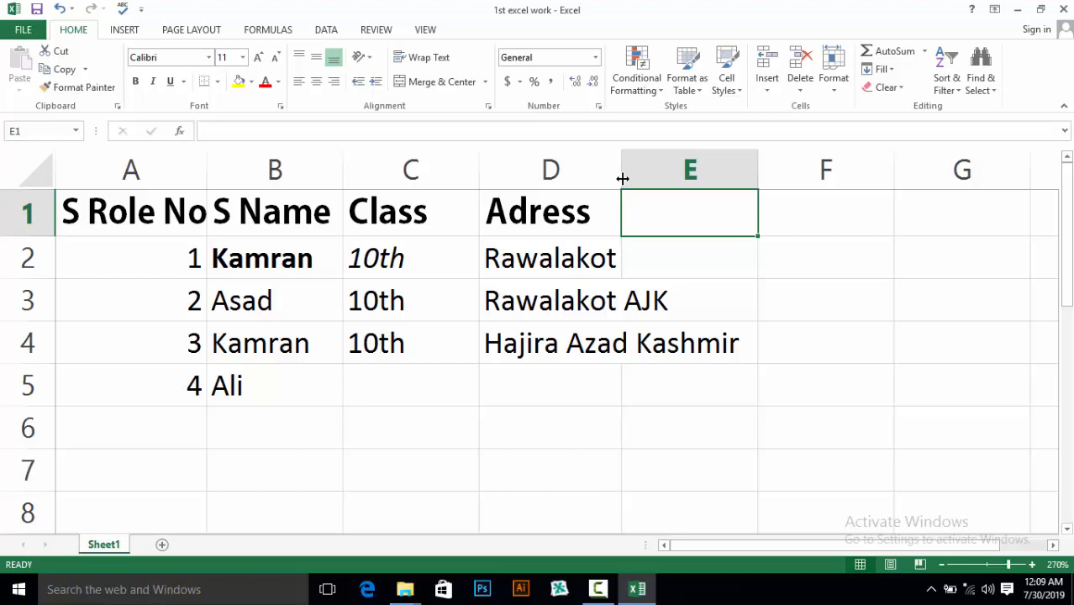
left_click_drag(622, 173, 757, 203)
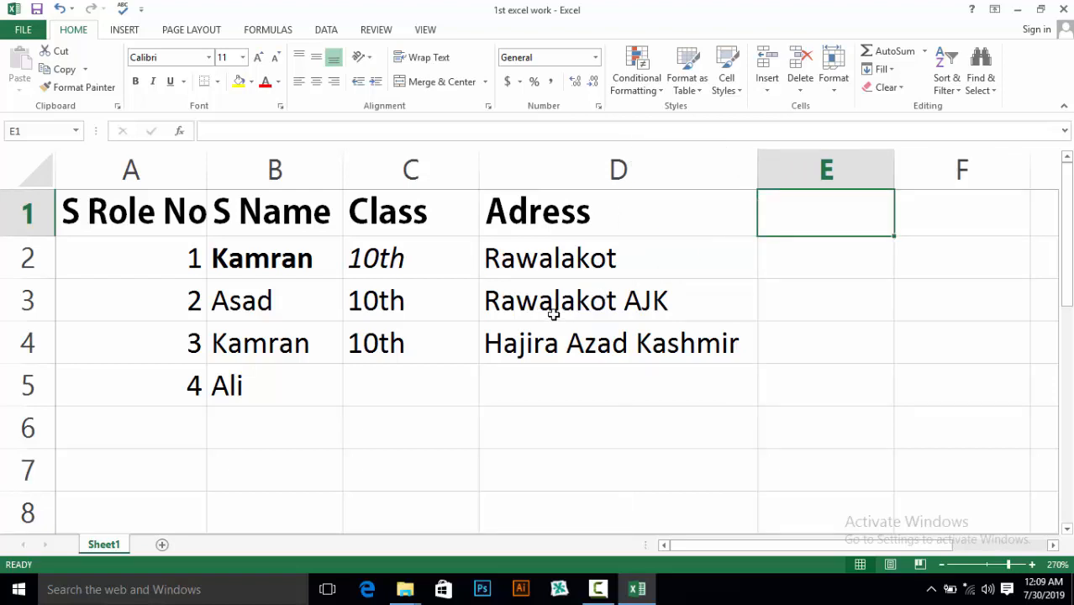
- Underline the address in cell D2 and change the underline style to Double Underline
left_click(503, 267)
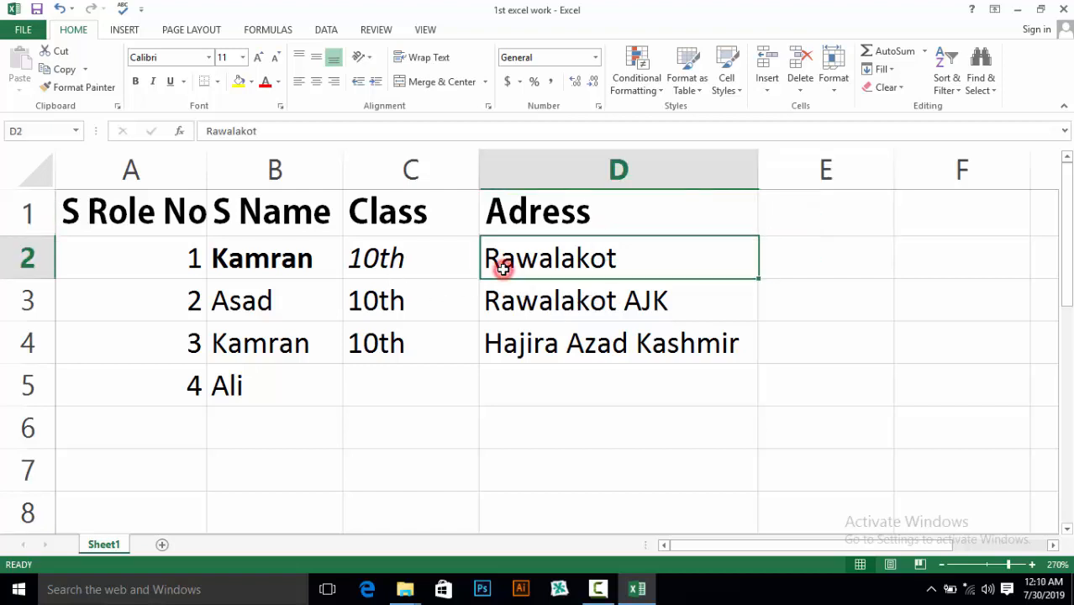
left_click(169, 82)
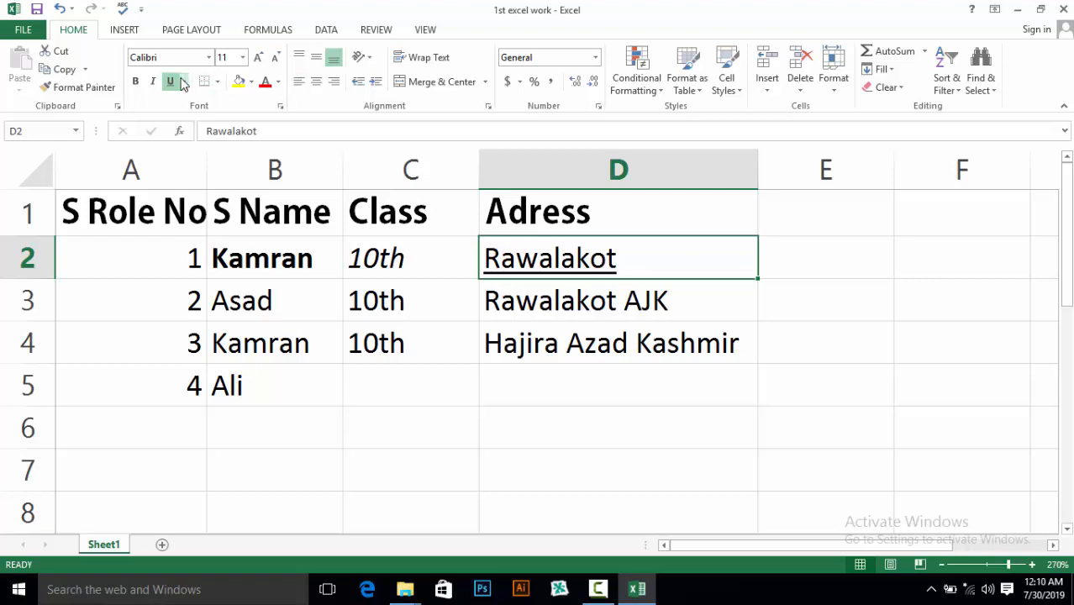
left_click(184, 81)
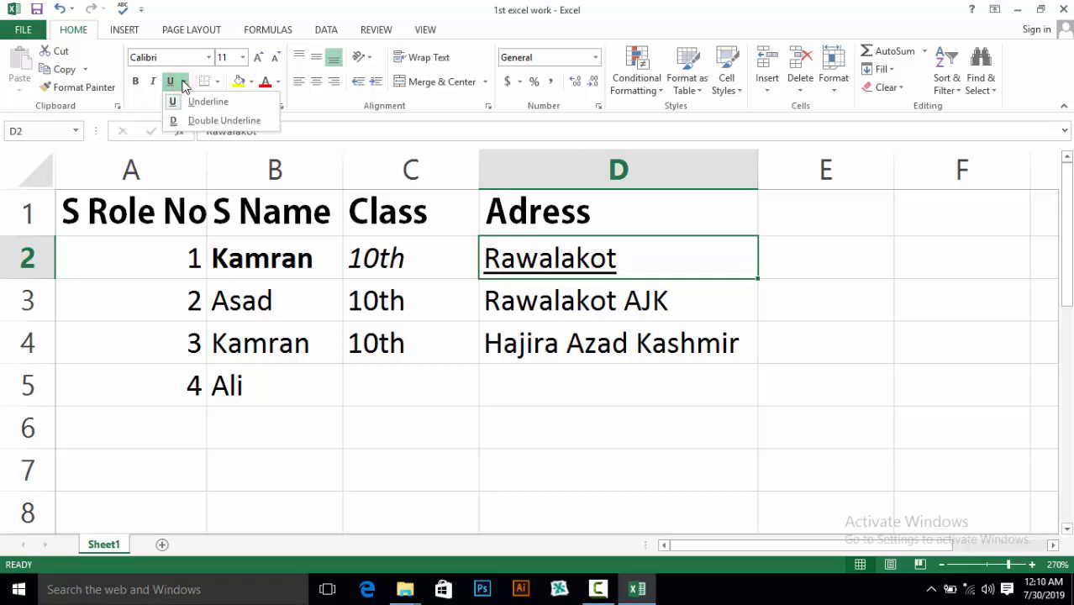
left_click(179, 121)
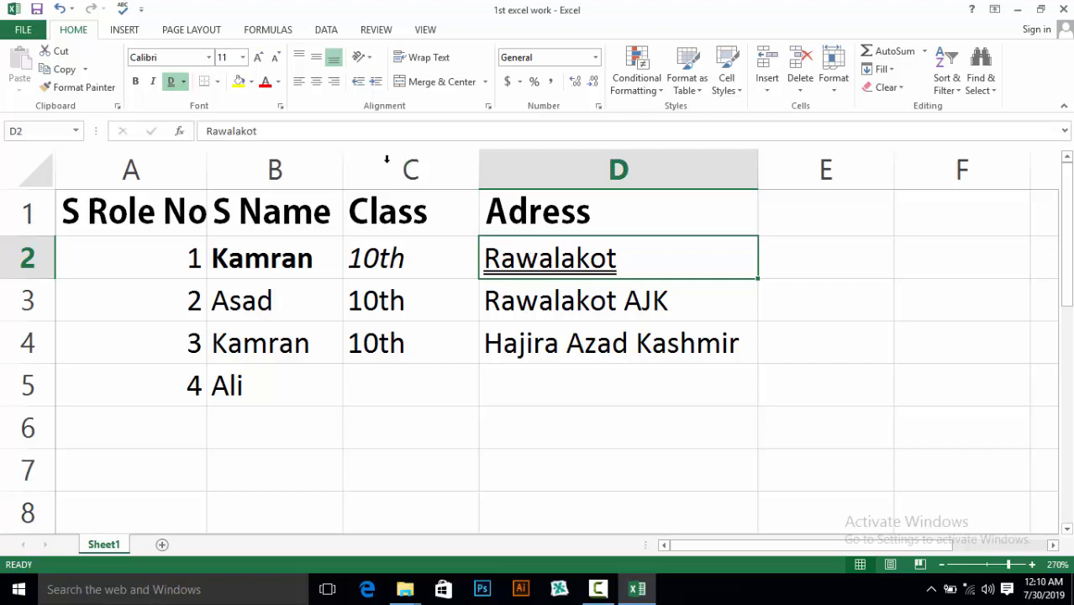
left_click(404, 395)
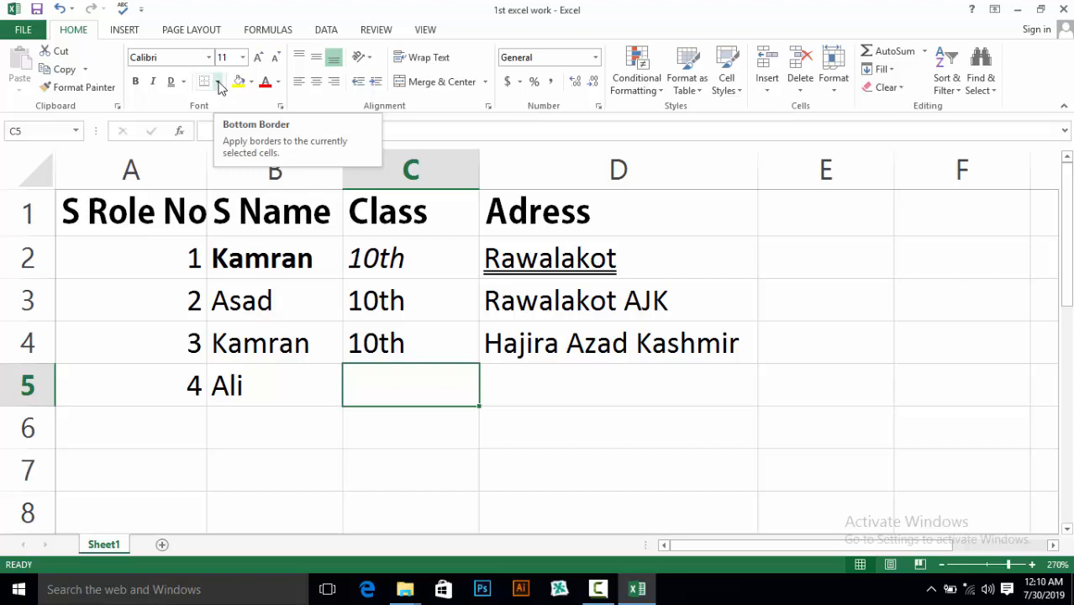
- Apply All Borders to the student table in A1:D5
left_click(59, 192)
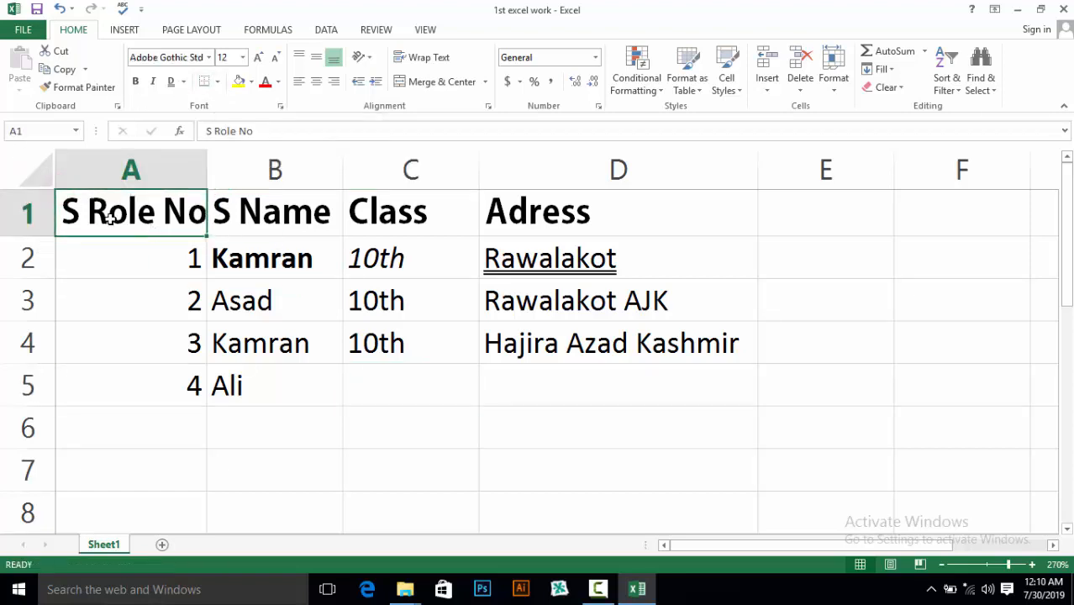
left_click(144, 260)
left_click(105, 202)
left_click_drag(119, 214, 595, 394)
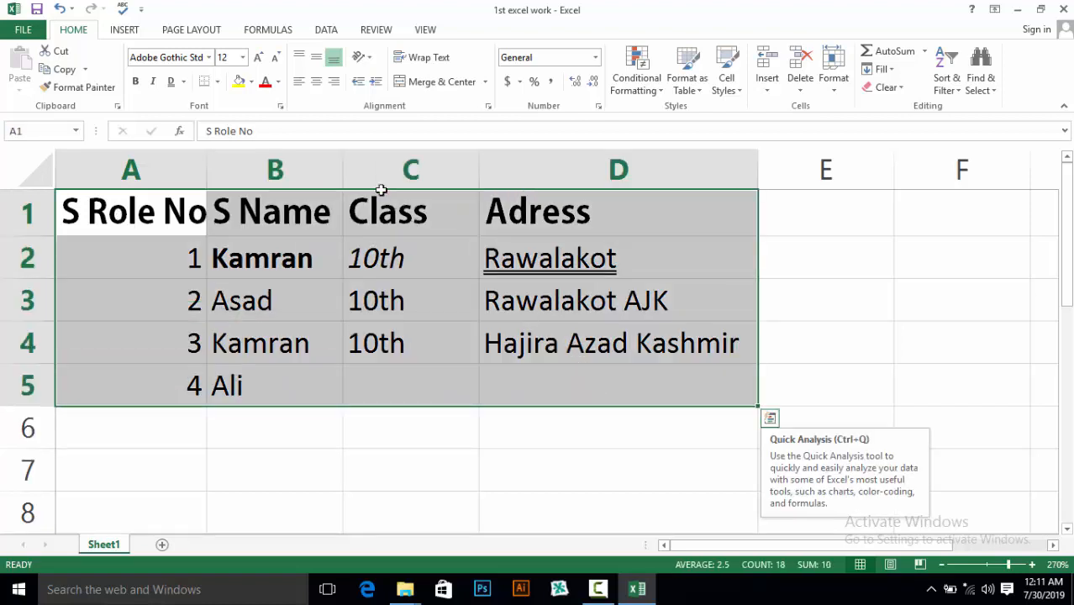
left_click(216, 81)
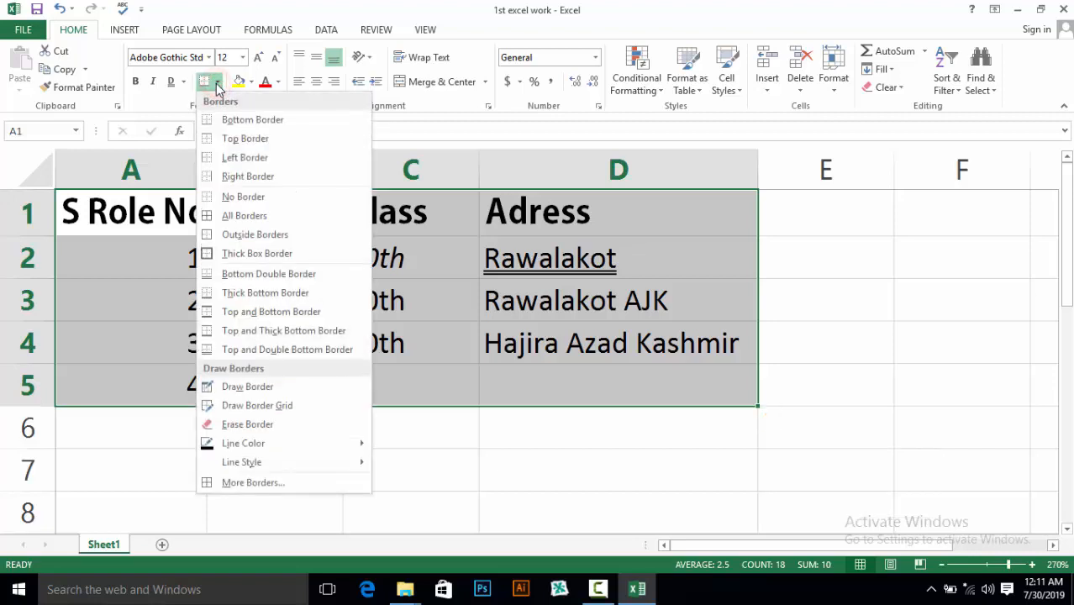
left_click(243, 217)
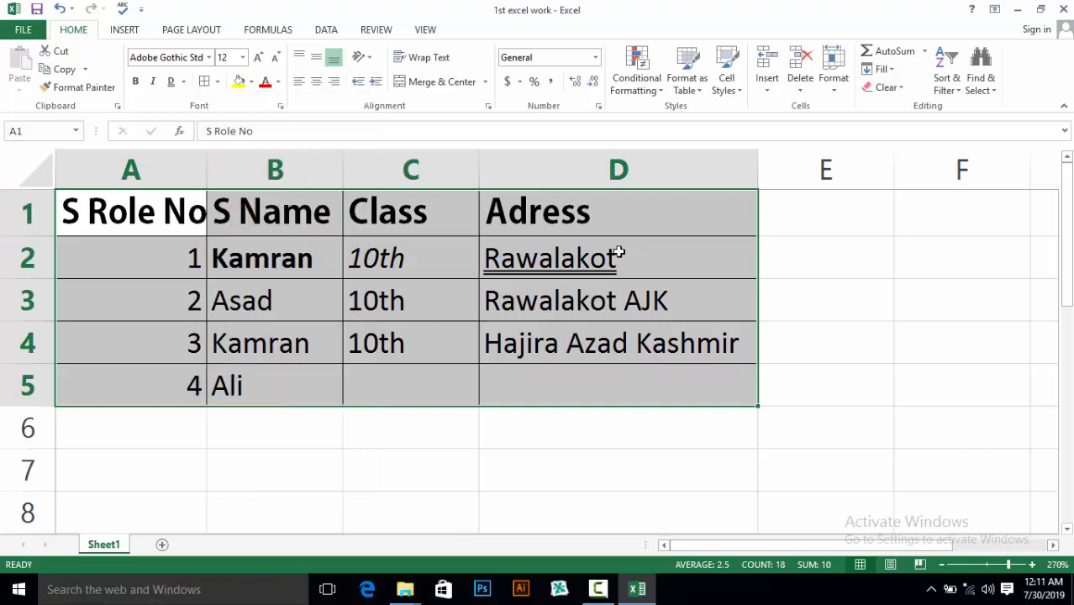
left_click(805, 331)
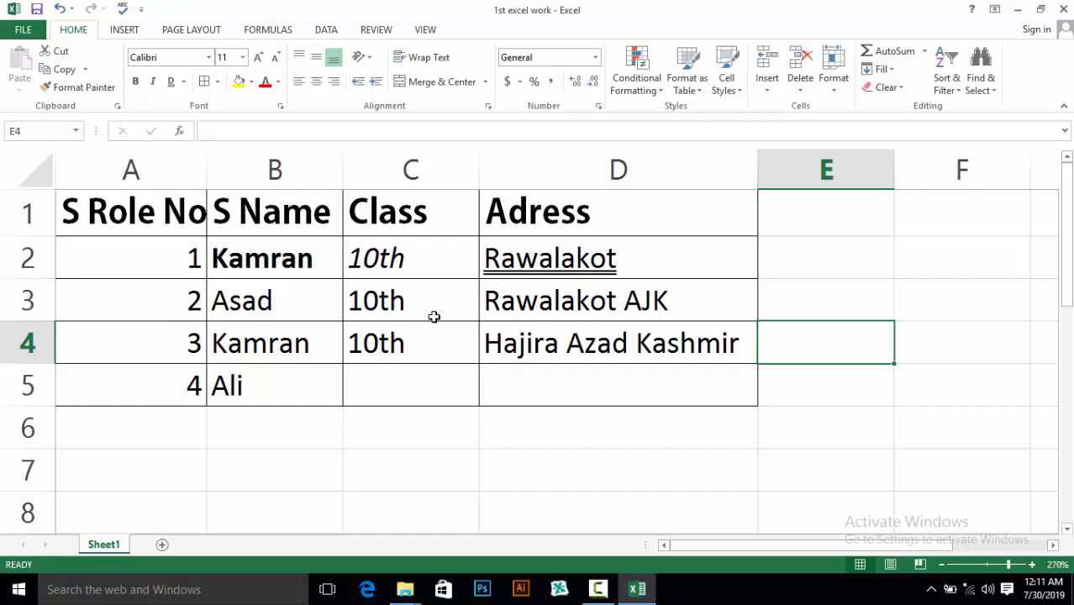
- Zoom the worksheet out to 150% to view the whole bordered student table
left_click(940, 564)
left_click(940, 564)
left_click(940, 565)
left_click(940, 565)
left_click(940, 564)
left_click(940, 564)
left_click(940, 565)
left_click(940, 565)
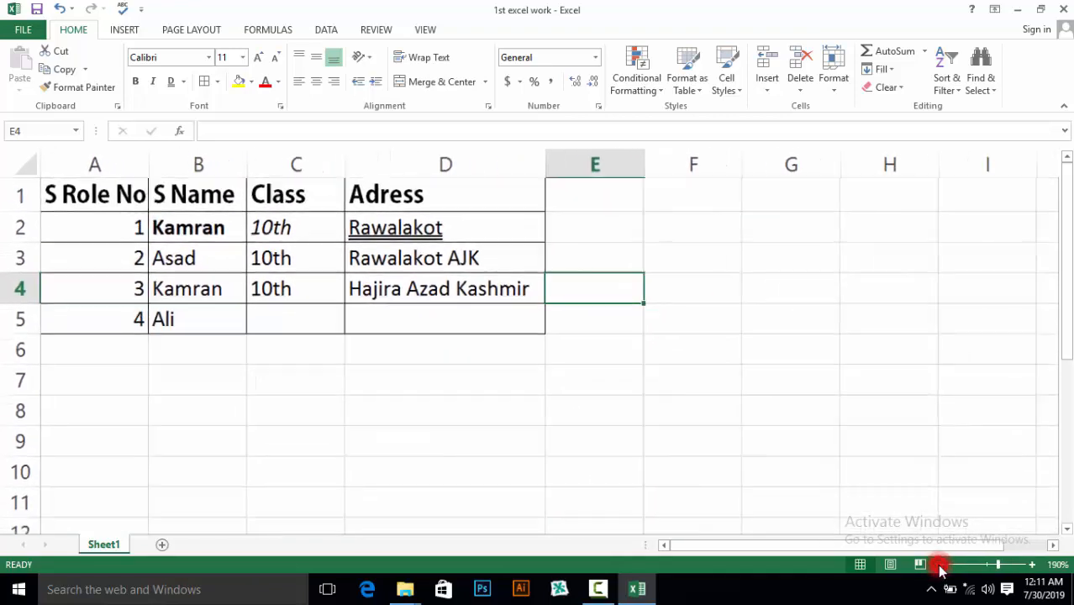
left_click(940, 565)
left_click(940, 564)
left_click(940, 565)
left_click(940, 565)
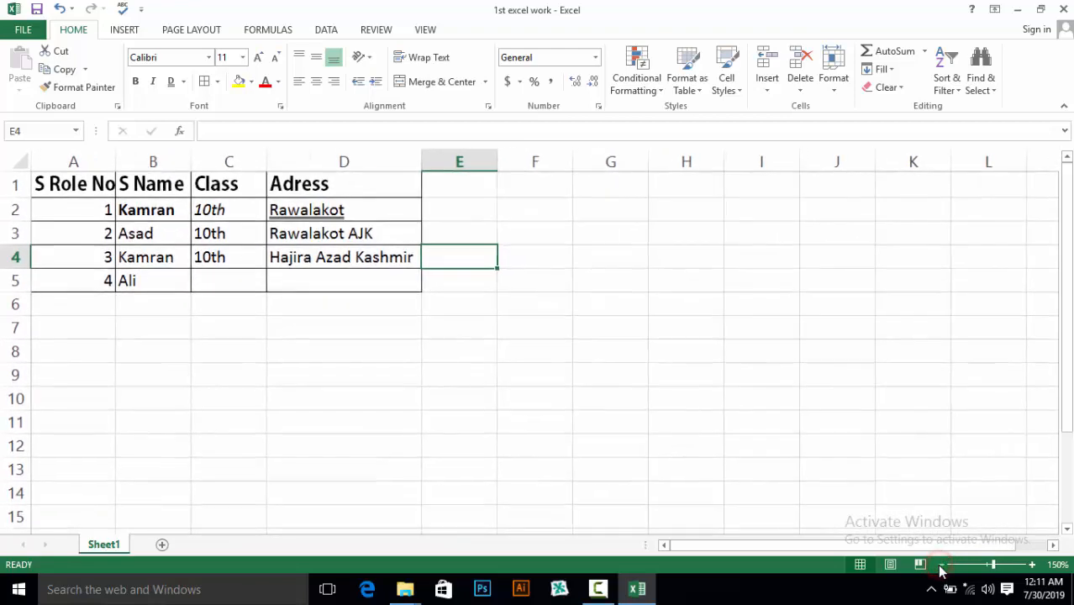
left_click(615, 415)
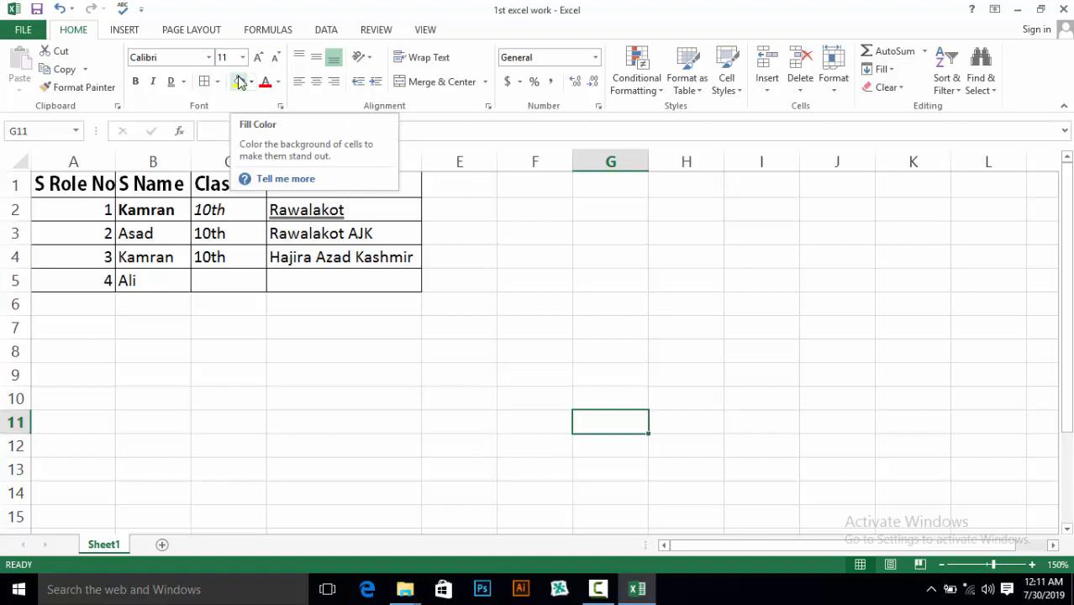
- Fill header cells A1 and B1 with Gray-25%, Background 2, Darker 10%
left_click(89, 186)
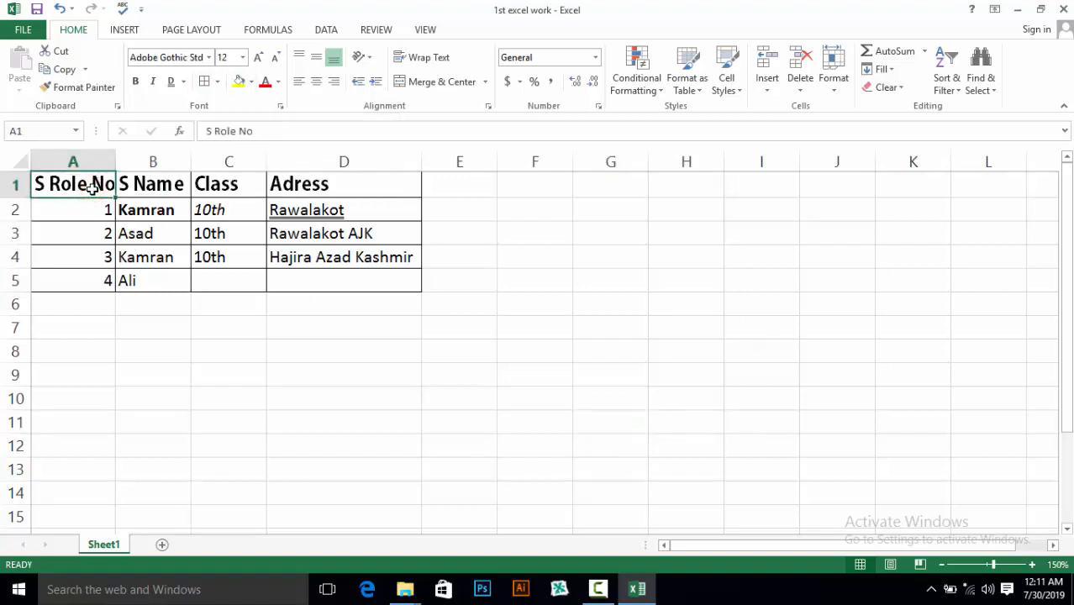
left_click(252, 82)
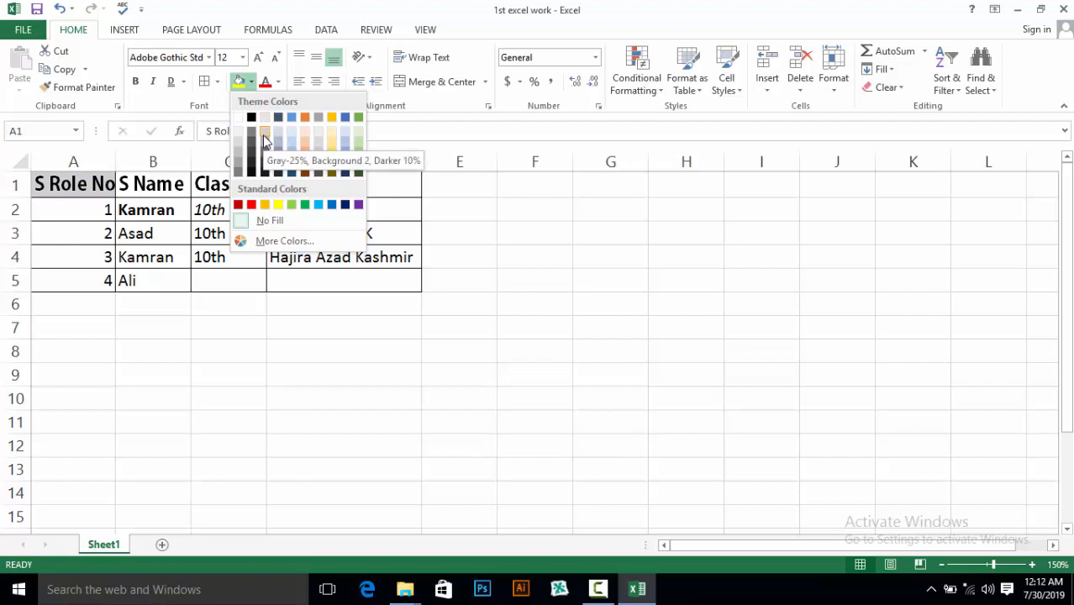
left_click(264, 134)
left_click(151, 194)
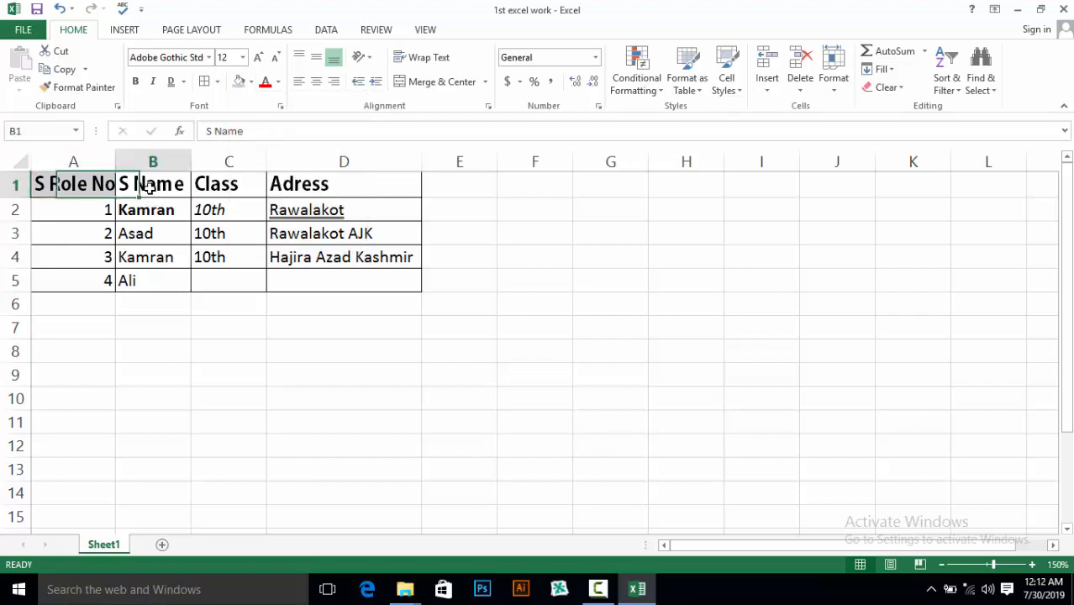
left_click(238, 81)
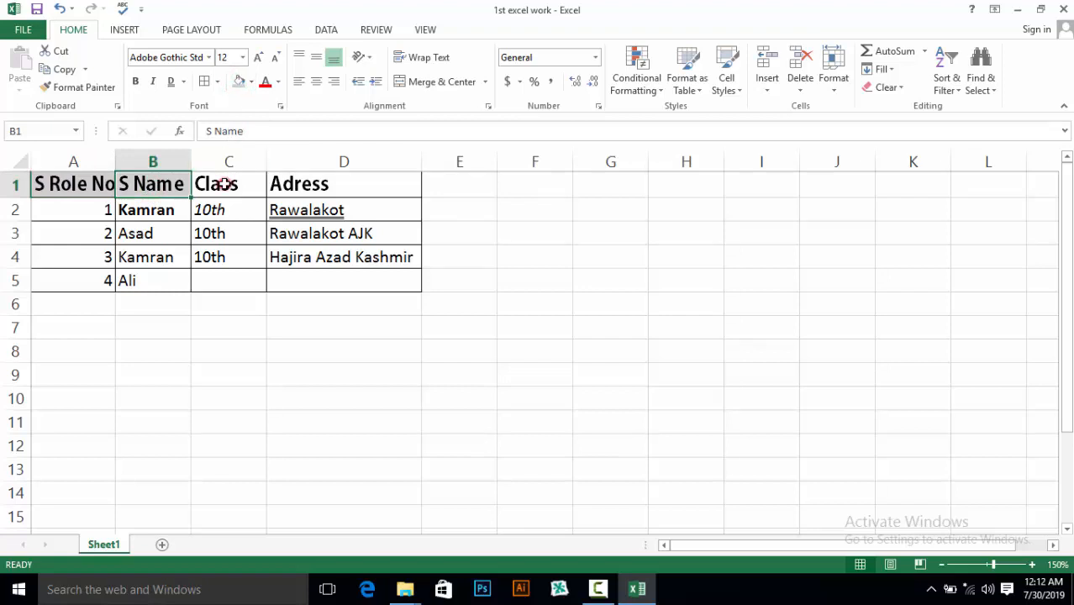
left_click(224, 184)
left_click(238, 82)
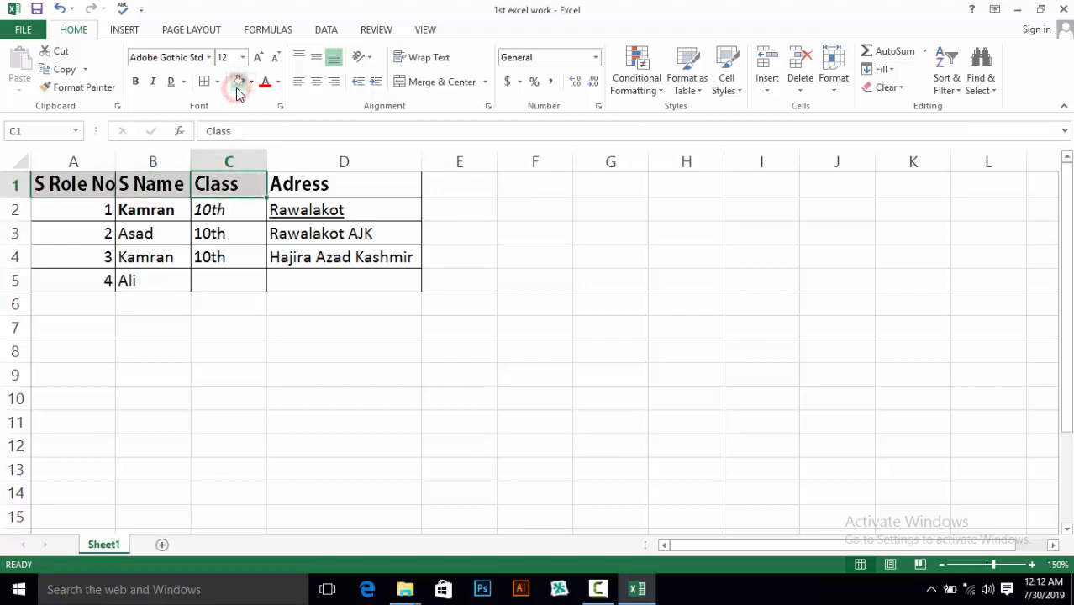
left_click(308, 184)
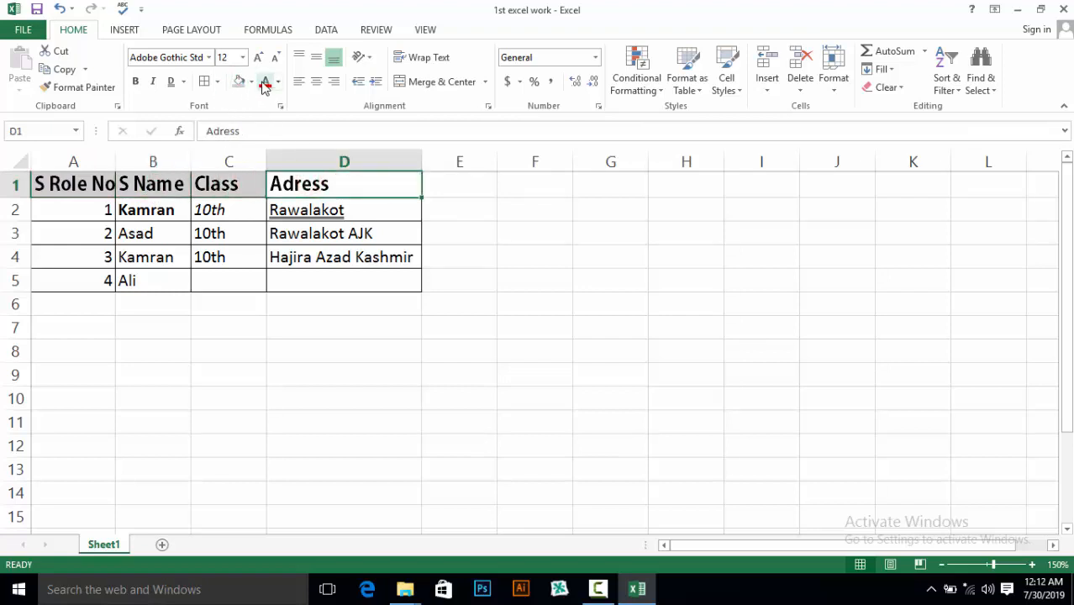
left_click(265, 81)
key("ctrl+z")
key("ctrl+c")
left_click(459, 199)
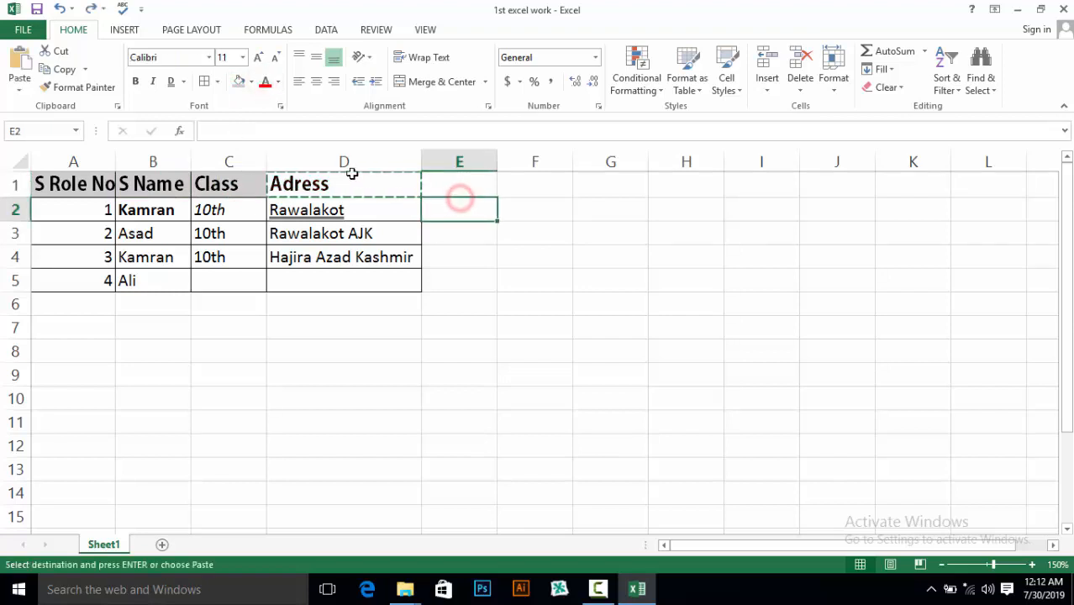
key("Left")
key("Left")
key("Up")
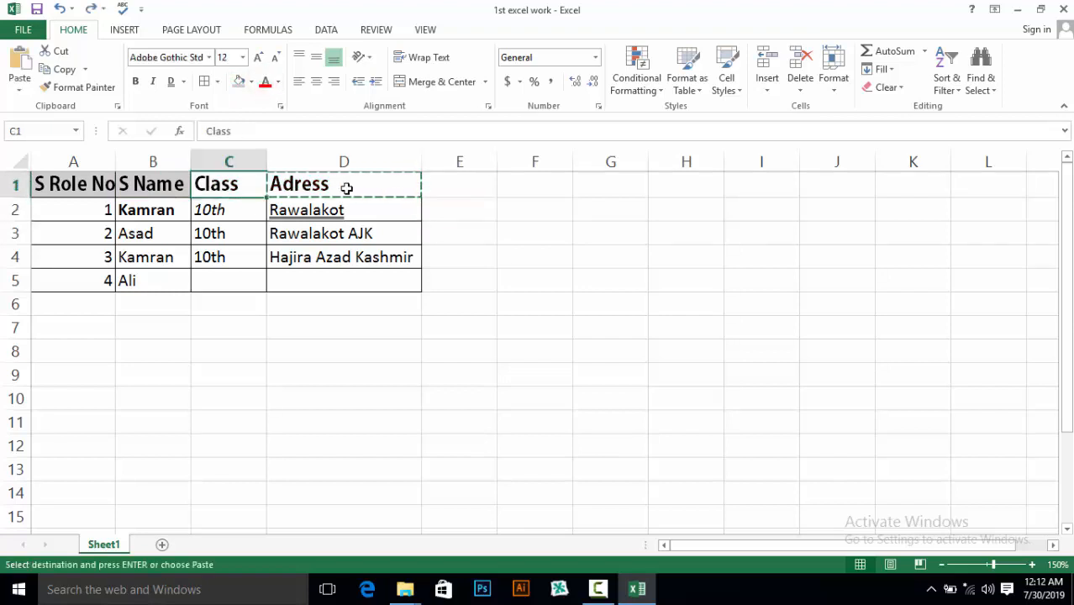
left_click(302, 183)
left_click(417, 215)
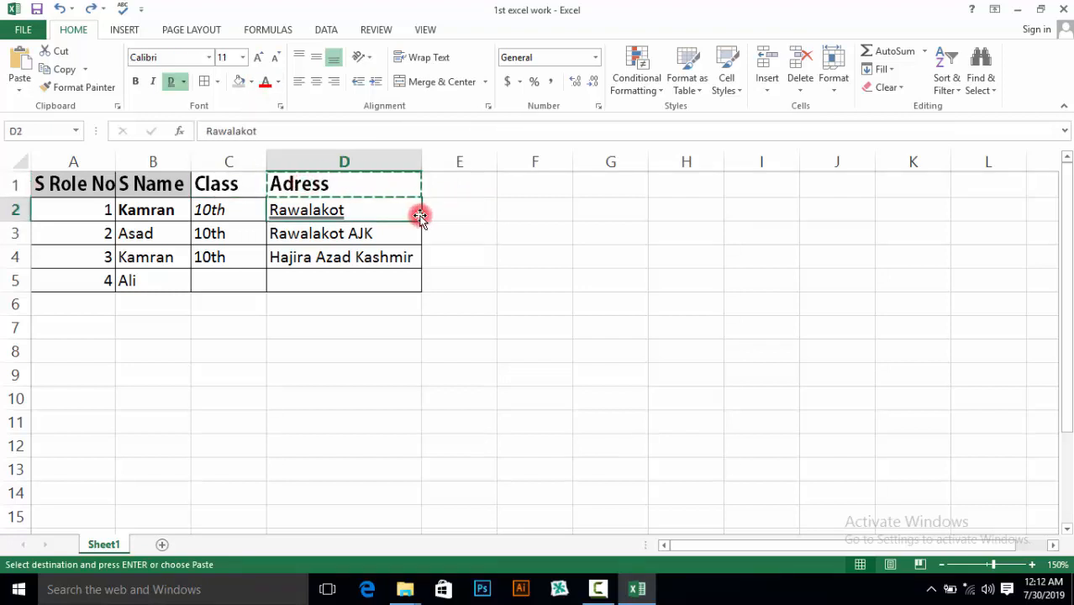
- Apply the same gray fill to the "Adress" header in D1 and the "Class" header in C1
left_click(383, 189)
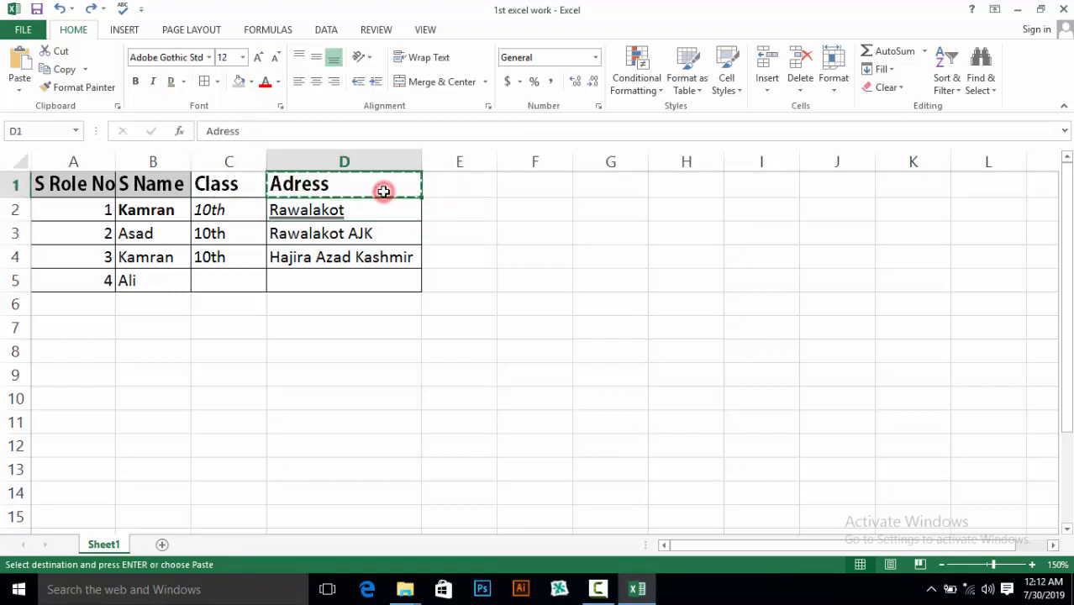
left_click(240, 82)
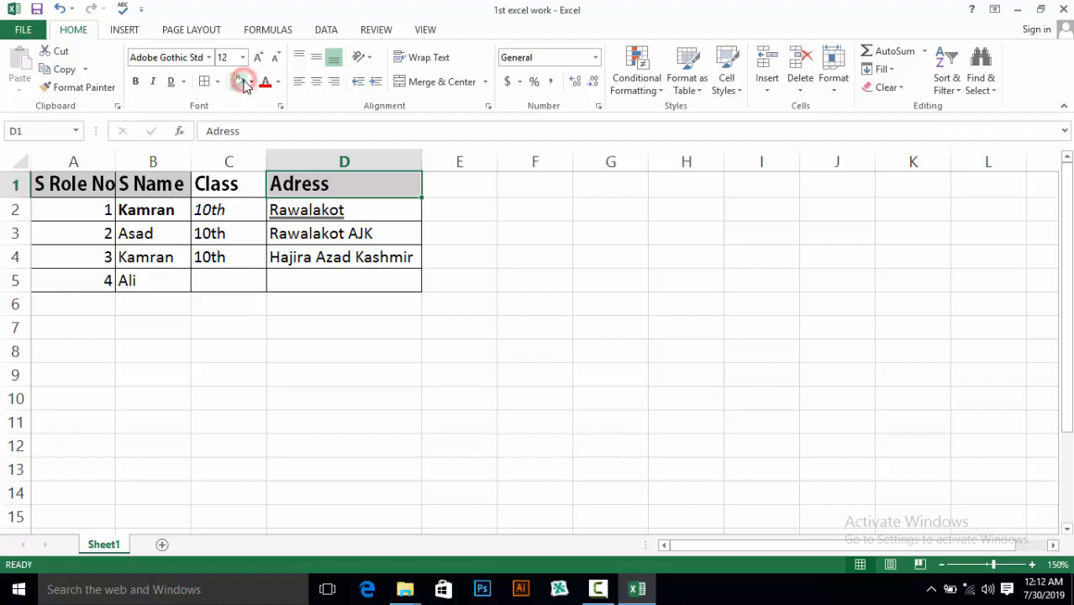
left_click(257, 186)
left_click(240, 82)
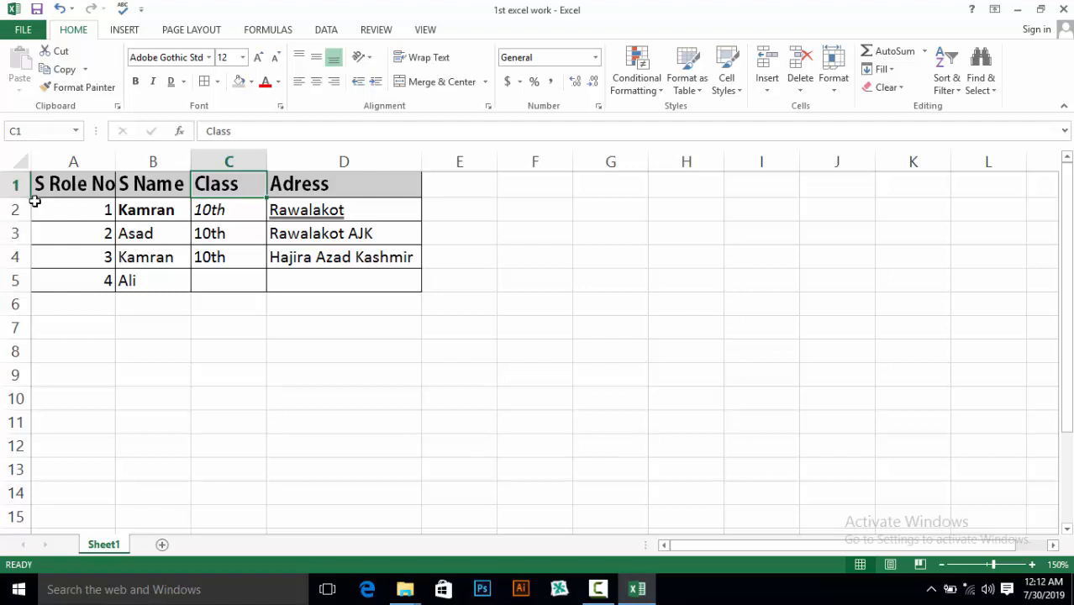
- Change the font color of the "S Role No" heading text in A1 to the standard dark red
double_click(96, 185)
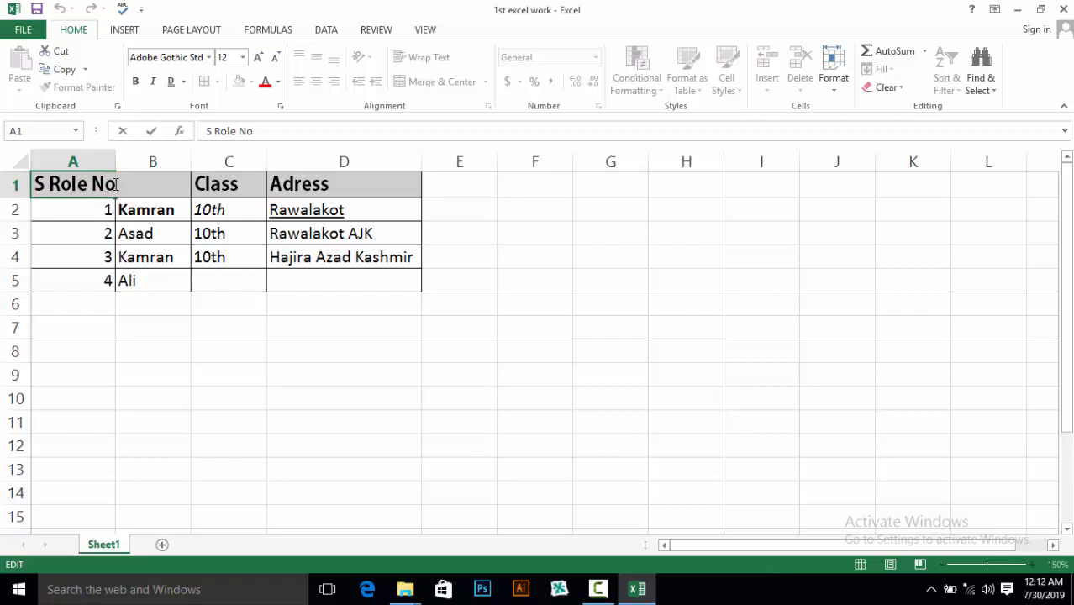
left_click_drag(116, 184, 30, 183)
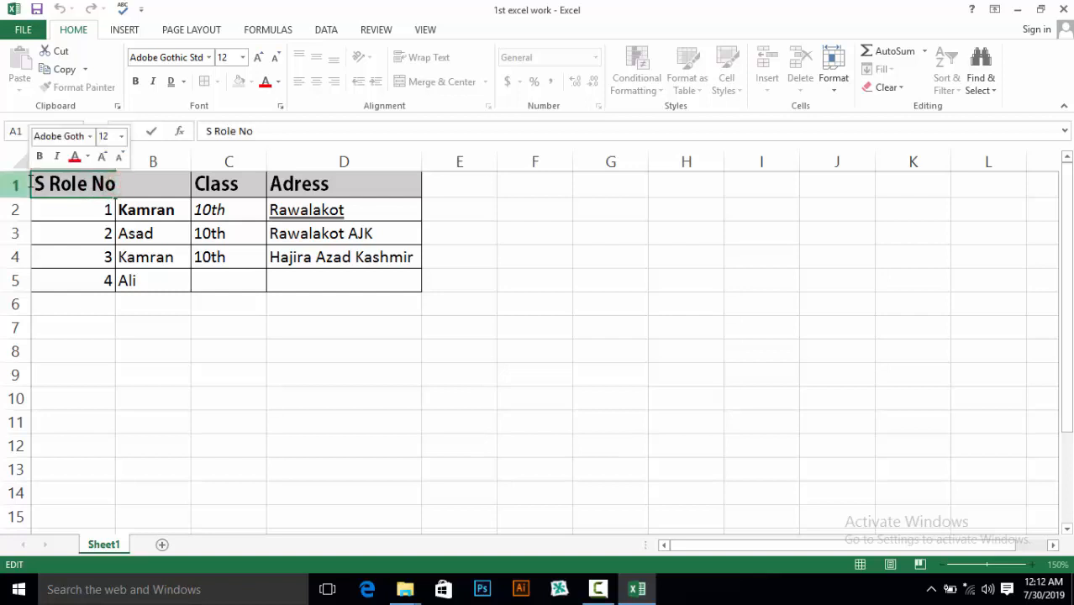
left_click(278, 82)
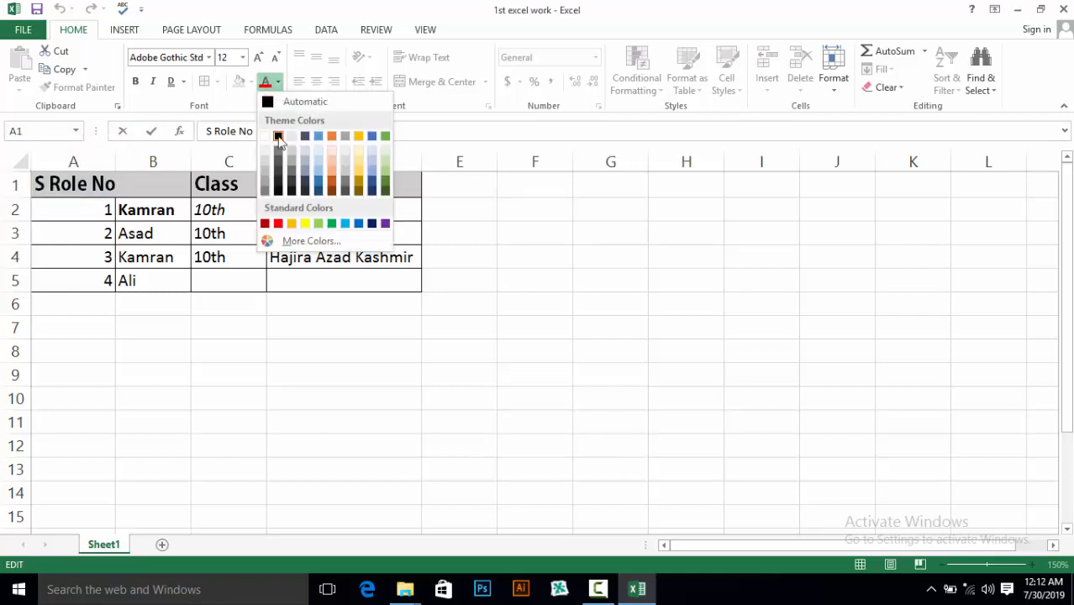
left_click(265, 224)
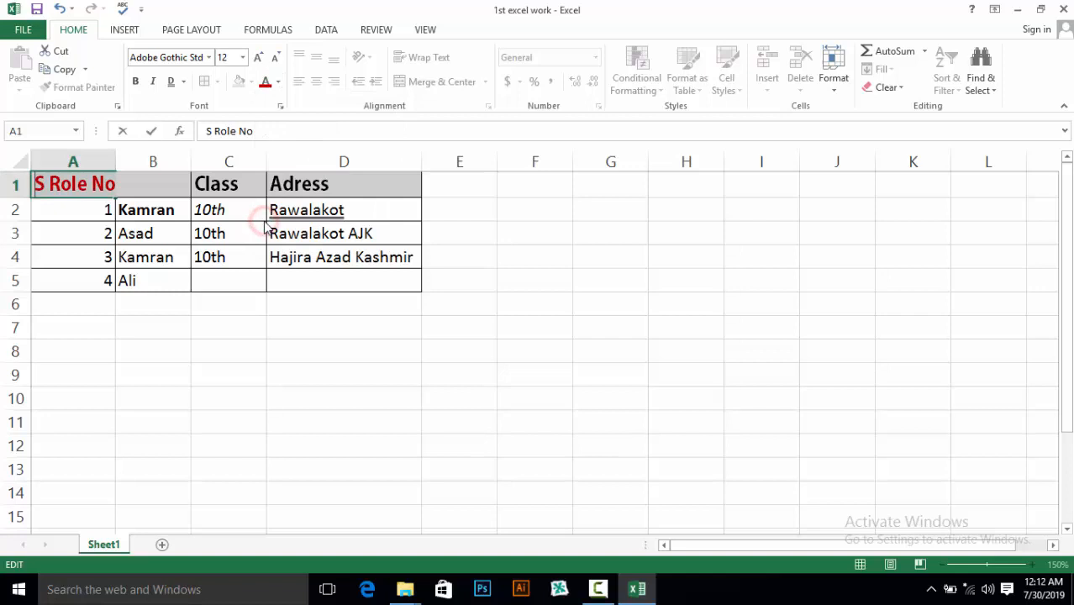
left_click(549, 253)
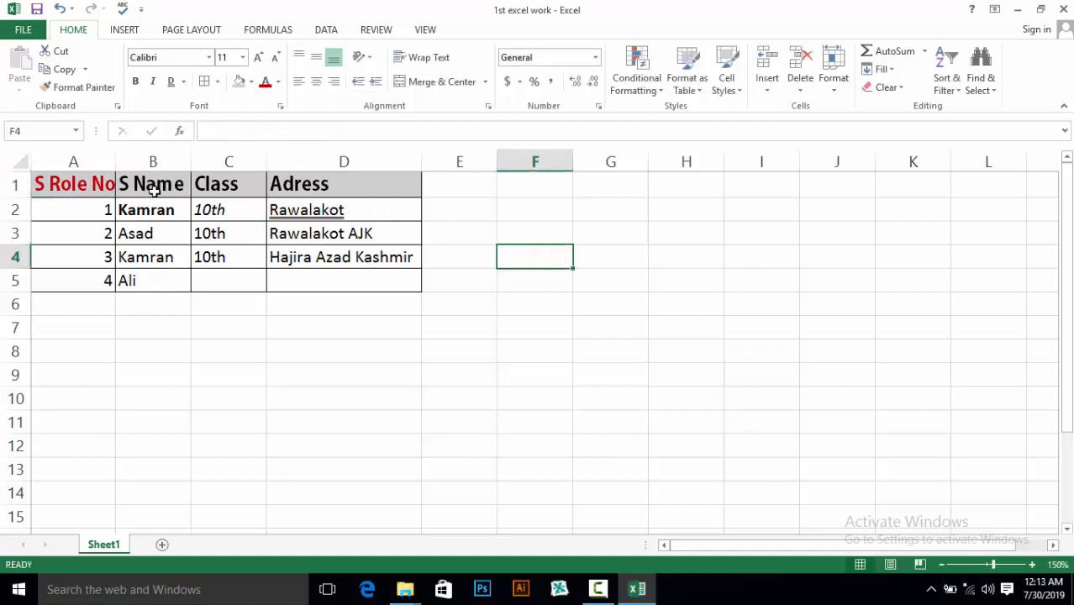